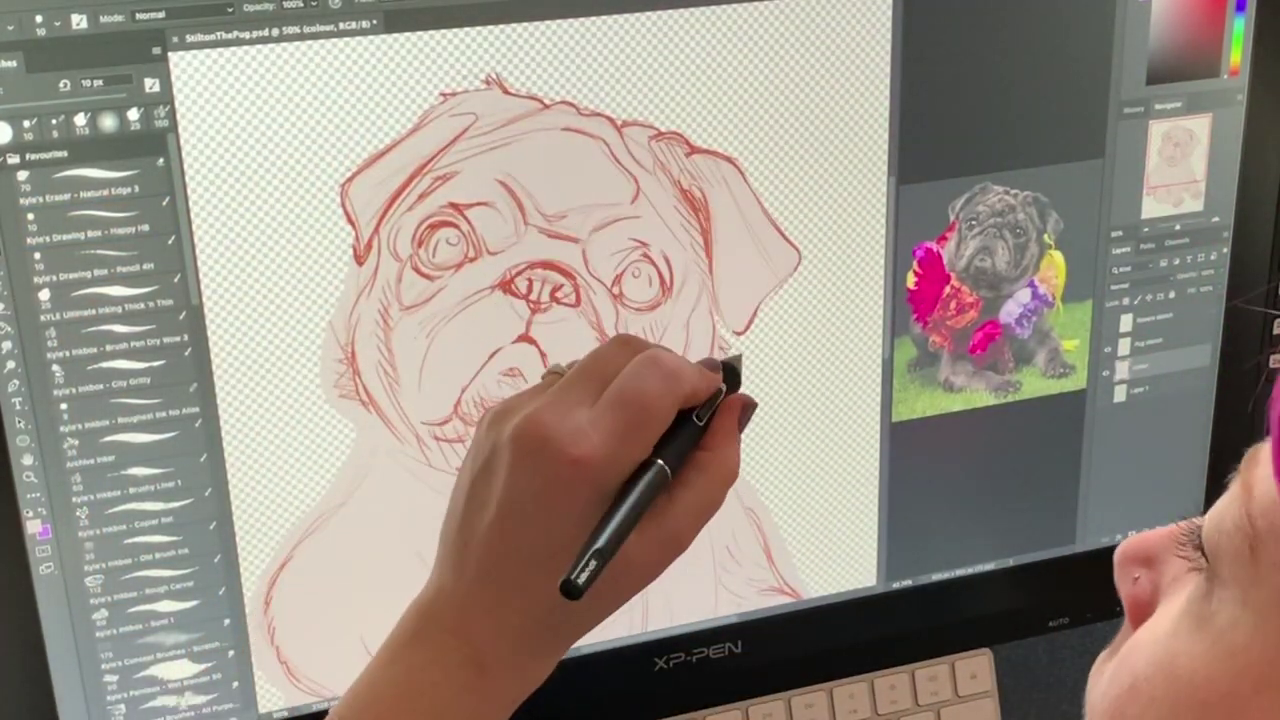
# Shade the pug's face, chest, haunch and paws on the colour layer with the dark 215 px Add Grain Medium 1 brush
pyautogui.scroll(-5, 530, 300)
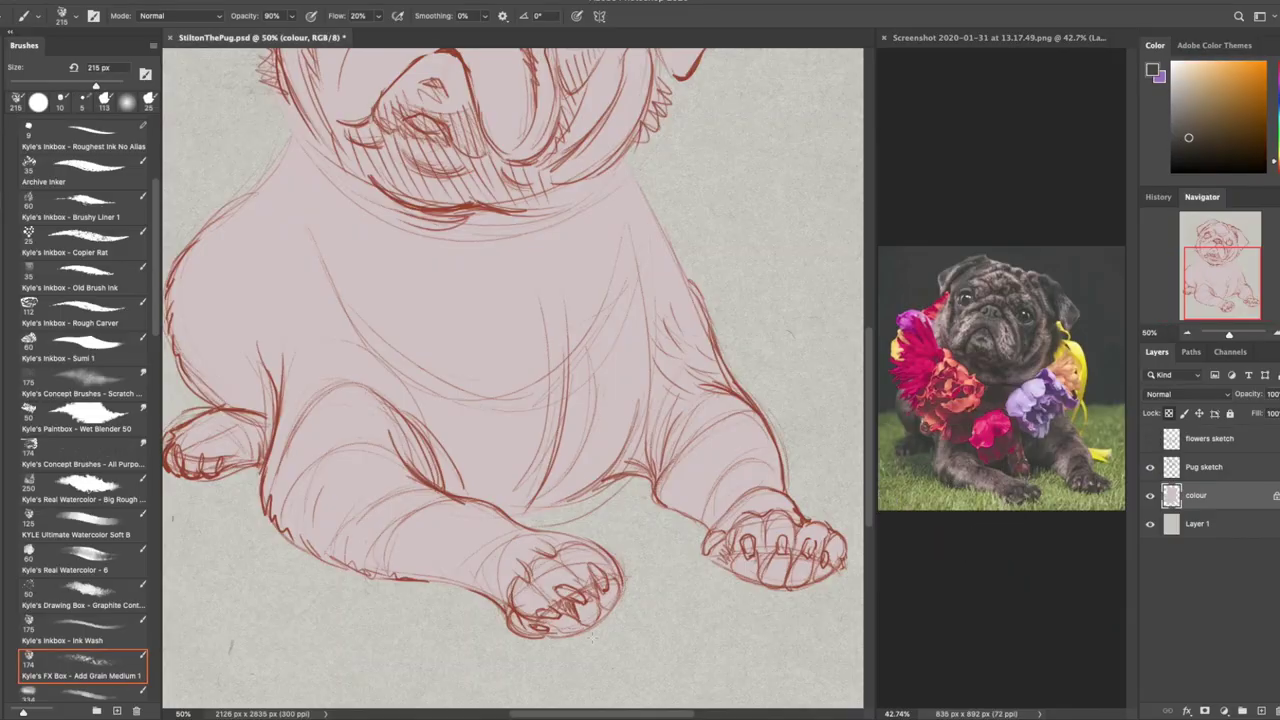
pyautogui.moveTo(400, 200); pyautogui.dragTo(520, 350)
pyautogui.moveTo(450, 160)
pyautogui.mouseDown()
pyautogui.moveTo(560, 480)
pyautogui.moveTo(690, 570)
pyautogui.mouseUp()
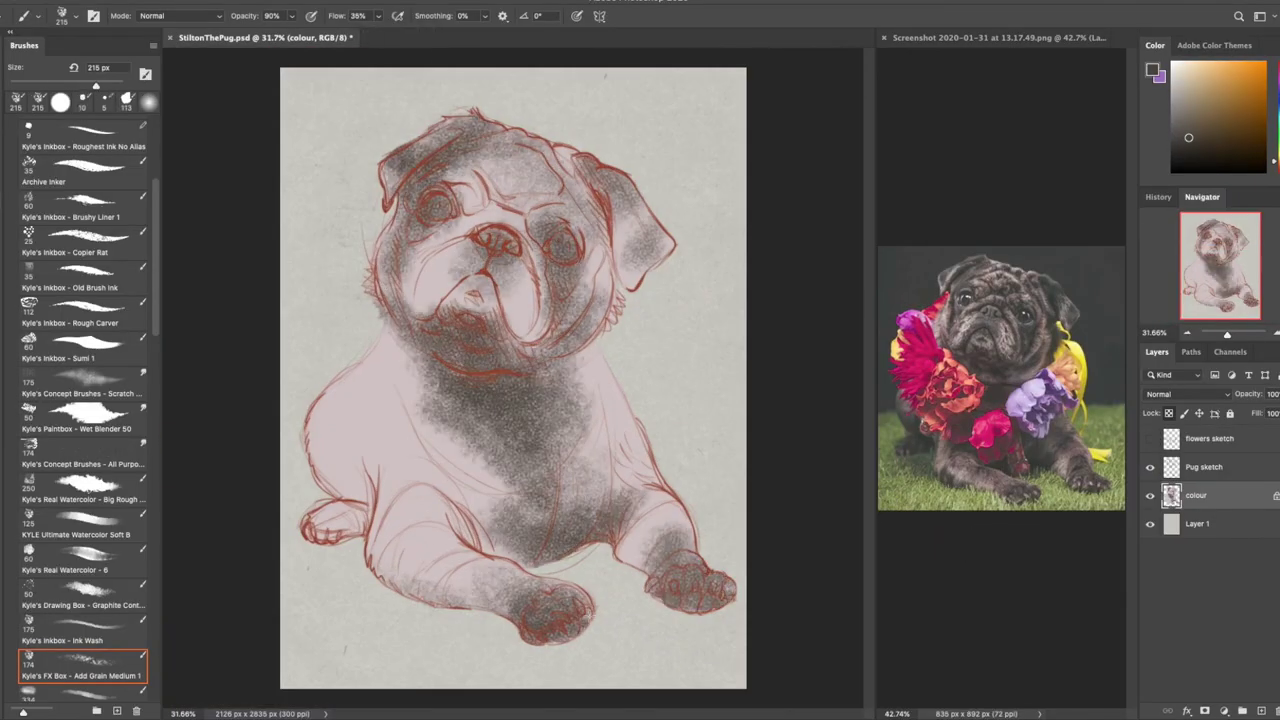
pyautogui.moveTo(330, 420); pyautogui.dragTo(450, 520)
pyautogui.moveTo(590, 360); pyautogui.dragTo(640, 470)
# Deepen the grain shading on the ear, face and chest in a dark reddish-grey, reducing the brush to 76 px
pyautogui.click(1180, 130)
pyautogui.moveTo(580, 170); pyautogui.dragTo(660, 340)
pyautogui.moveTo(390, 190)
pyautogui.mouseDown()
pyautogui.moveTo(447, 148)
pyautogui.moveTo(560, 235)
pyautogui.moveTo(580, 330)
pyautogui.mouseUp()
pyautogui.moveTo(530, 225); pyautogui.dragTo(450, 345)
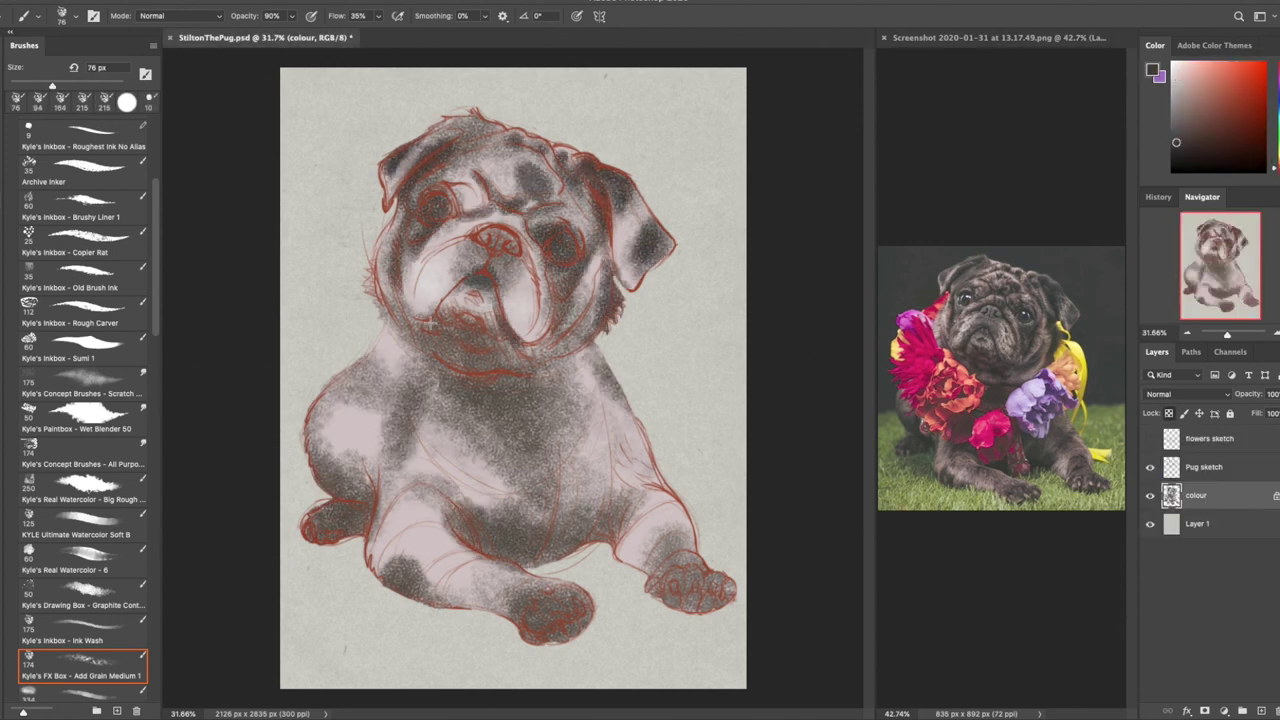
pyautogui.moveTo(415, 240); pyautogui.dragTo(518, 250)
pyautogui.moveTo(540, 450); pyautogui.dragTo(610, 540)
pyautogui.moveTo(560, 360); pyautogui.dragTo(440, 500)
# Build up grain shading on both front legs and the haunch in a slightly adjusted dark tone
pyautogui.click(1176, 136)
pyautogui.moveTo(390, 545); pyautogui.dragTo(540, 590)
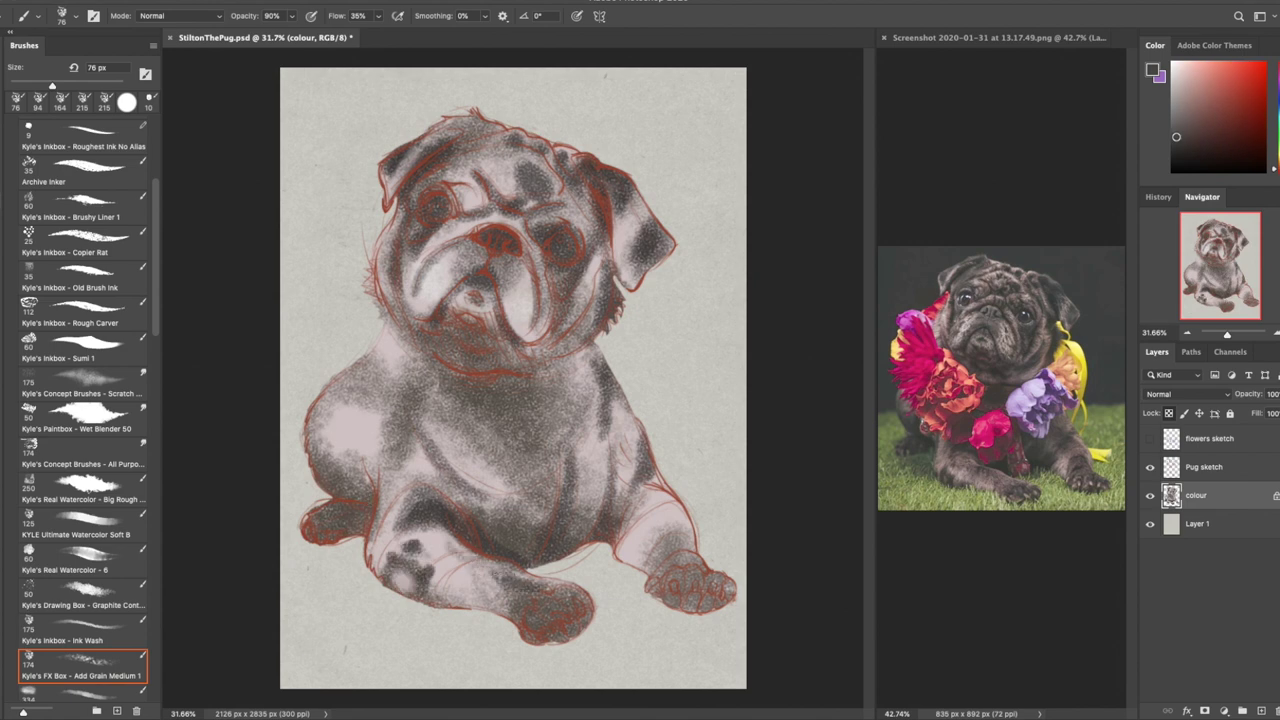
pyautogui.moveTo(640, 520); pyautogui.dragTo(437, 556)
pyautogui.moveTo(640, 480); pyautogui.dragTo(700, 600)
pyautogui.moveTo(375, 510); pyautogui.dragTo(320, 420)
# Paint a dark stroke along the pug's drooping ear with the Brush Pen Dry Wow 3 brush
pyautogui.moveTo(1227, 334); pyautogui.dragTo(1229, 334)
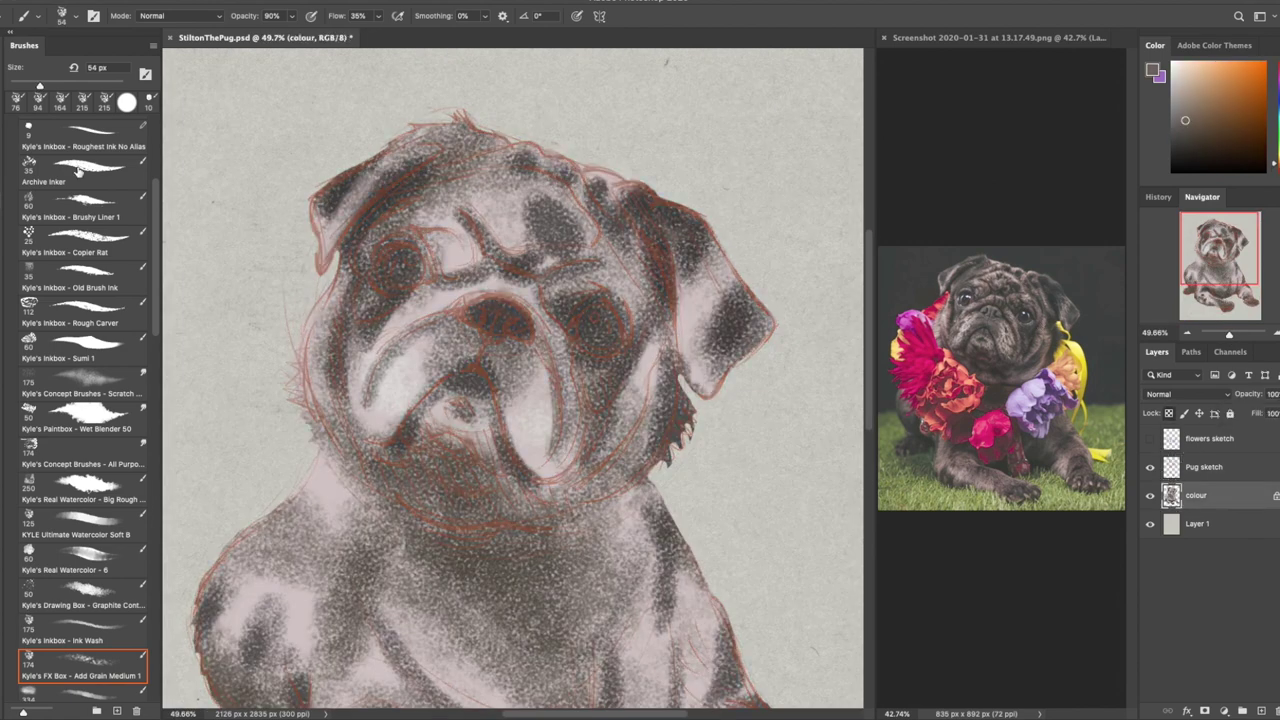
pyautogui.scroll(10, 83, 400)
pyautogui.click(83, 295)
pyautogui.click(1172, 157)
pyautogui.click(1274, 95)
pyautogui.moveTo(660, 250); pyautogui.dragTo(675, 370)
# Recolour the red outlines on the Pug sketch layer in a dark tone and adjust that layer's opacity
pyautogui.click(1204, 466)
pyautogui.moveTo(300, 260); pyautogui.dragTo(330, 440)
pyautogui.moveTo(450, 190); pyautogui.dragTo(640, 110)
pyautogui.hotkey('ctrl', '-')
pyautogui.click(83, 310)
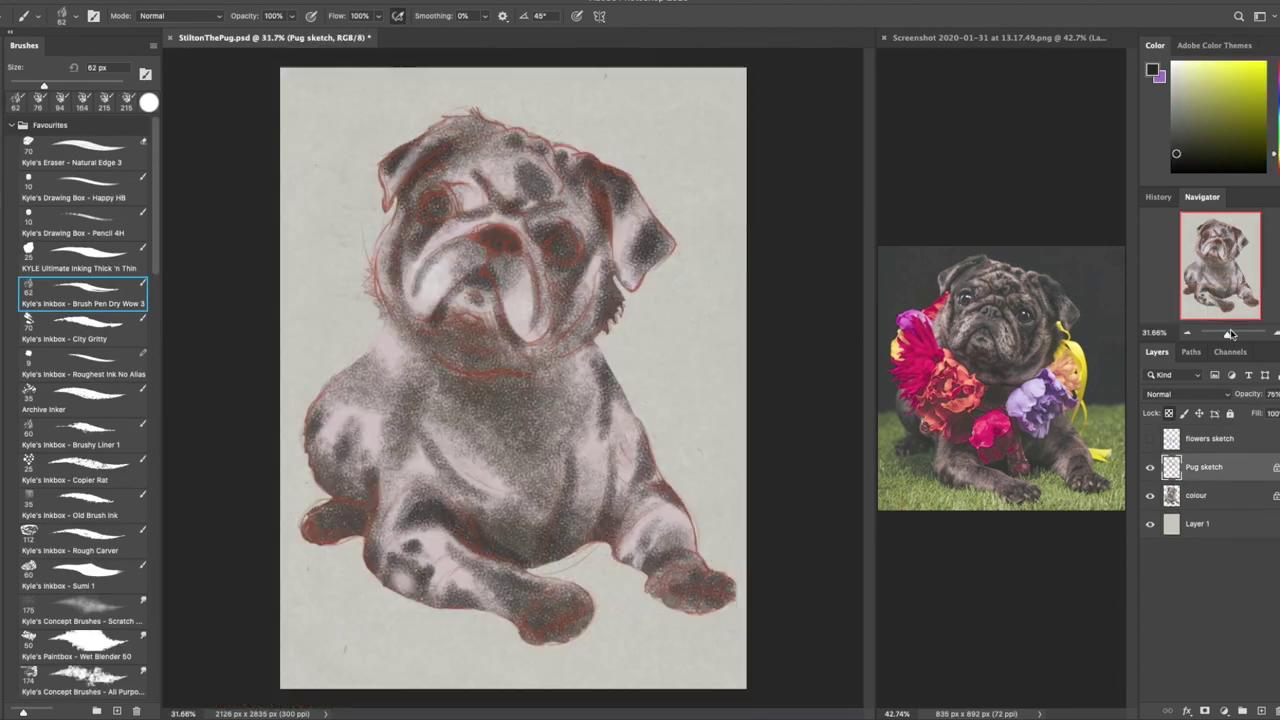
pyautogui.click(83, 130)
pyautogui.moveTo(320, 420); pyautogui.dragTo(560, 610)
pyautogui.click(1274, 80)
pyautogui.click(1183, 141)
pyautogui.click(1274, 394)
pyautogui.moveTo(1270, 413); pyautogui.dragTo(1255, 414)
# Darken the nose and muzzle folds on the colour layer with the Real Watercolor Big Rough brush
pyautogui.click(1196, 495)
pyautogui.click(83, 520)
pyautogui.click(1186, 132)
pyautogui.moveTo(500, 230); pyautogui.dragTo(540, 300)
pyautogui.moveTo(420, 250)
pyautogui.mouseDown()
pyautogui.moveTo(500, 310)
pyautogui.moveTo(500, 345)
pyautogui.mouseUp()
# Reduce the brush to 42 px and darken the eye socket, forehead folds, crown, jowl and chin
pyautogui.moveTo(1227, 334); pyautogui.dragTo(1229, 334)
pyautogui.moveTo(1220, 265); pyautogui.dragTo(1208, 256)
pyautogui.press('[')
pyautogui.press('[')
pyautogui.press('[')
pyautogui.moveTo(545, 230); pyautogui.dragTo(630, 300)
pyautogui.moveTo(550, 140); pyautogui.dragTo(610, 220)
pyautogui.moveTo(425, 155); pyautogui.dragTo(500, 140)
pyautogui.moveTo(630, 330); pyautogui.dragTo(580, 385)
pyautogui.moveTo(500, 380); pyautogui.dragTo(615, 470)
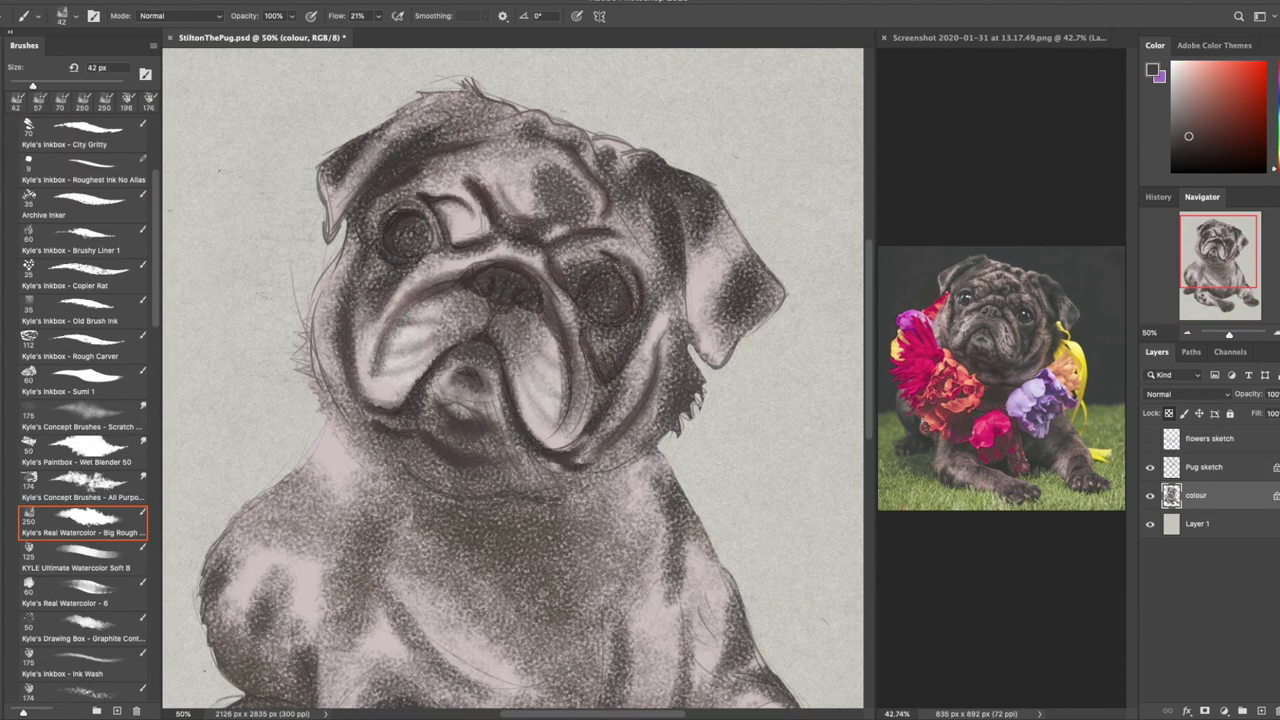
# Darken the cheek edge, crown, ear tip and the shadow under the chin across the upper chest
pyautogui.moveTo(340, 205); pyautogui.dragTo(310, 450)
pyautogui.moveTo(480, 110); pyautogui.dragTo(595, 155)
pyautogui.moveTo(740, 260); pyautogui.dragTo(765, 330)
pyautogui.moveTo(395, 470); pyautogui.dragTo(580, 525)
pyautogui.moveTo(400, 530); pyautogui.dragTo(625, 545)
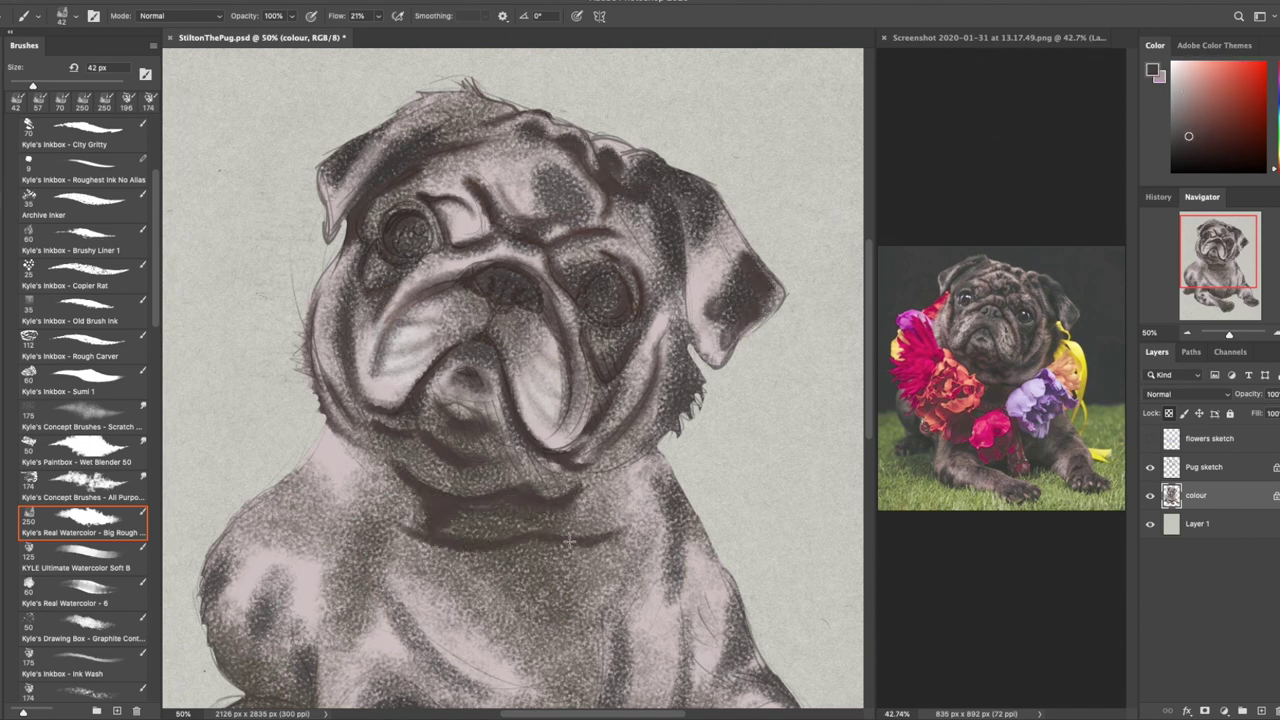
pyautogui.moveTo(425, 560); pyautogui.dragTo(595, 605)
pyautogui.moveTo(320, 270); pyautogui.dragTo(305, 430)
# Glaze the jowls, ear, crown, shoulder and forehead in pale pinkish-grey with a 118 px brush at 90% opacity
pyautogui.press(']')
pyautogui.press(']')
pyautogui.press(']')
pyautogui.press(']')
pyautogui.press('9')
pyautogui.moveTo(400, 310); pyautogui.dragTo(420, 395)
pyautogui.moveTo(540, 340); pyautogui.dragTo(560, 440)
pyautogui.moveTo(700, 250); pyautogui.dragTo(760, 345)
pyautogui.moveTo(490, 110); pyautogui.dragTo(600, 160)
pyautogui.moveTo(220, 530); pyautogui.dragTo(310, 650)
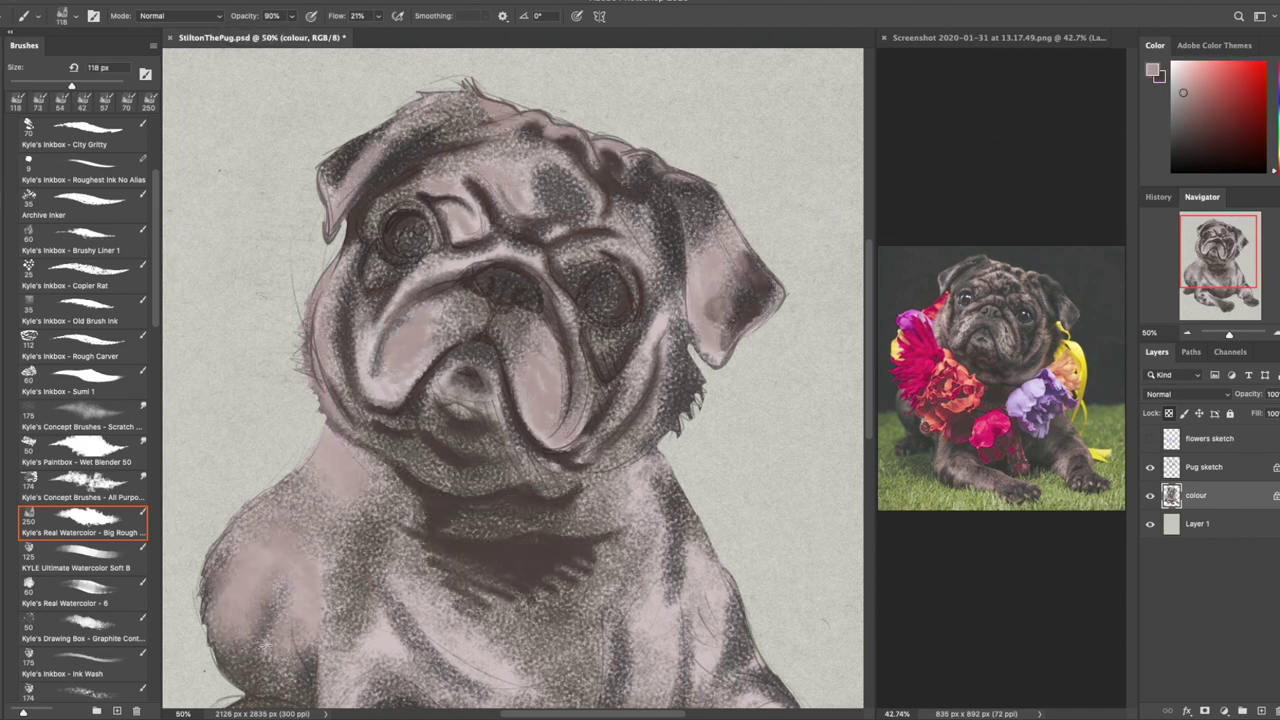
pyautogui.moveTo(420, 460); pyautogui.dragTo(660, 520)
pyautogui.moveTo(450, 200); pyautogui.dragTo(560, 265)
# Reduce the brush to 39 px and darken the chest folds, both front paws and the inner foreleg
pyautogui.scroll(-5, 580, 410)
pyautogui.press('[')
pyautogui.press('[')
pyautogui.press('[')
pyautogui.press('[')
pyautogui.press('[')
pyautogui.press('[')
pyautogui.press('[')
pyautogui.moveTo(700, 420); pyautogui.dragTo(780, 555)
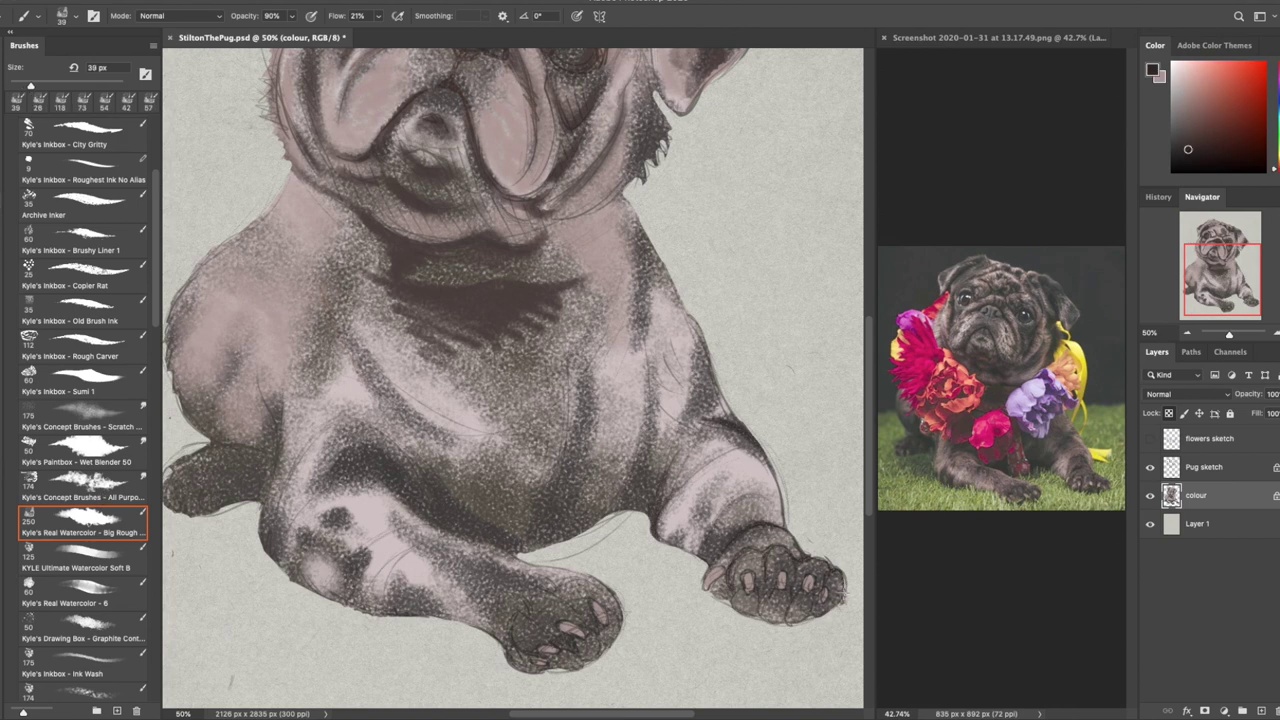
pyautogui.moveTo(640, 220); pyautogui.dragTo(670, 350)
pyautogui.moveTo(370, 430); pyautogui.dragTo(530, 550)
pyautogui.moveTo(510, 620); pyautogui.dragTo(610, 660)
# Shade the stretched-out foreleg, rear paw and haunch with dark watercolour strokes
pyautogui.moveTo(440, 600); pyautogui.dragTo(590, 570)
pyautogui.moveTo(280, 490); pyautogui.dragTo(420, 600)
pyautogui.moveTo(330, 360); pyautogui.dragTo(190, 530)
pyautogui.moveTo(192, 496)
pyautogui.mouseDown()
pyautogui.moveTo(226, 460)
pyautogui.moveTo(265, 350)
pyautogui.moveTo(230, 265)
pyautogui.mouseUp()
pyautogui.scroll(5, 494, 300)
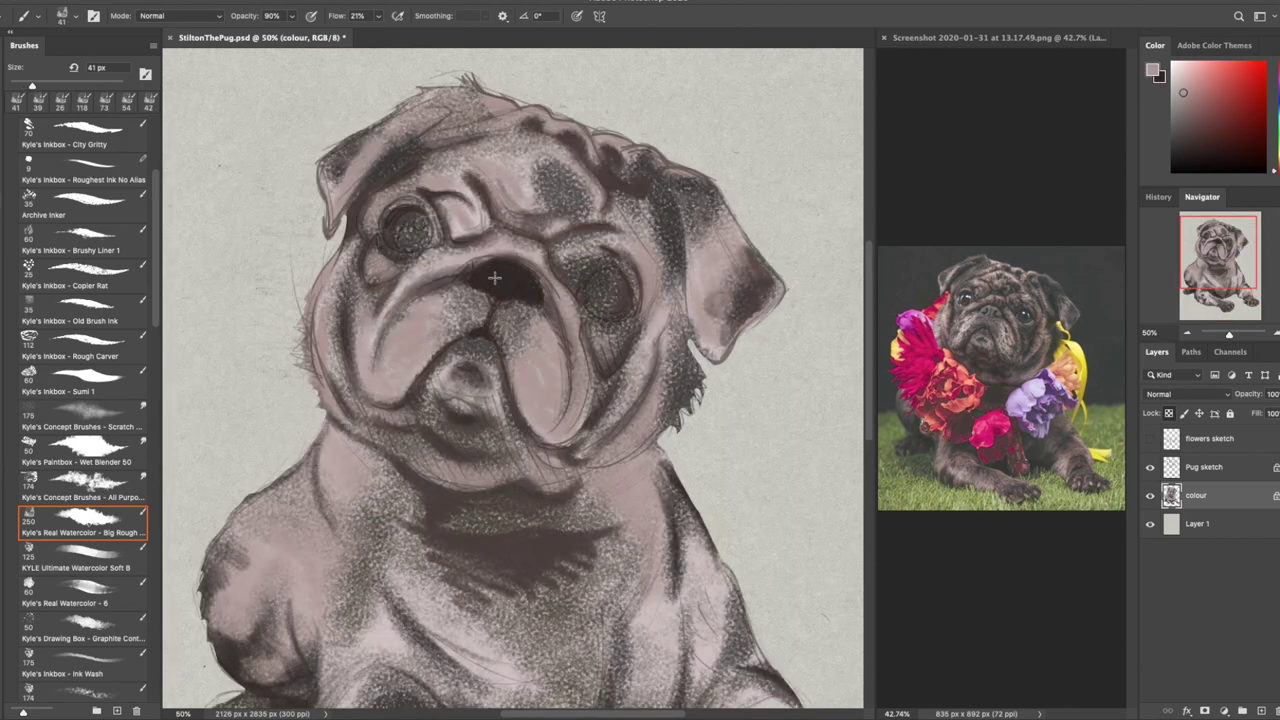
pyautogui.hotkey('ctrl', '0')
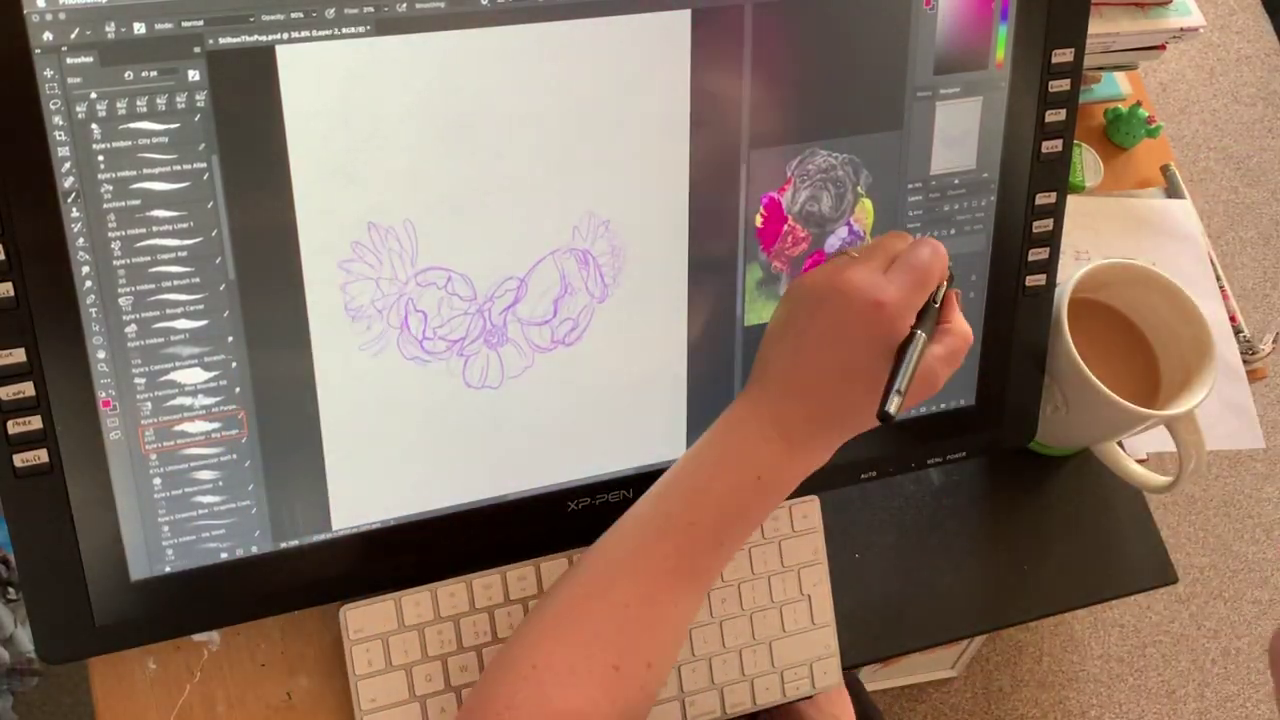
# Block in the spiky and central flowers in magenta and the rounded bloom in orange, sampling colours from the reference photo
pyautogui.click(945, 264)
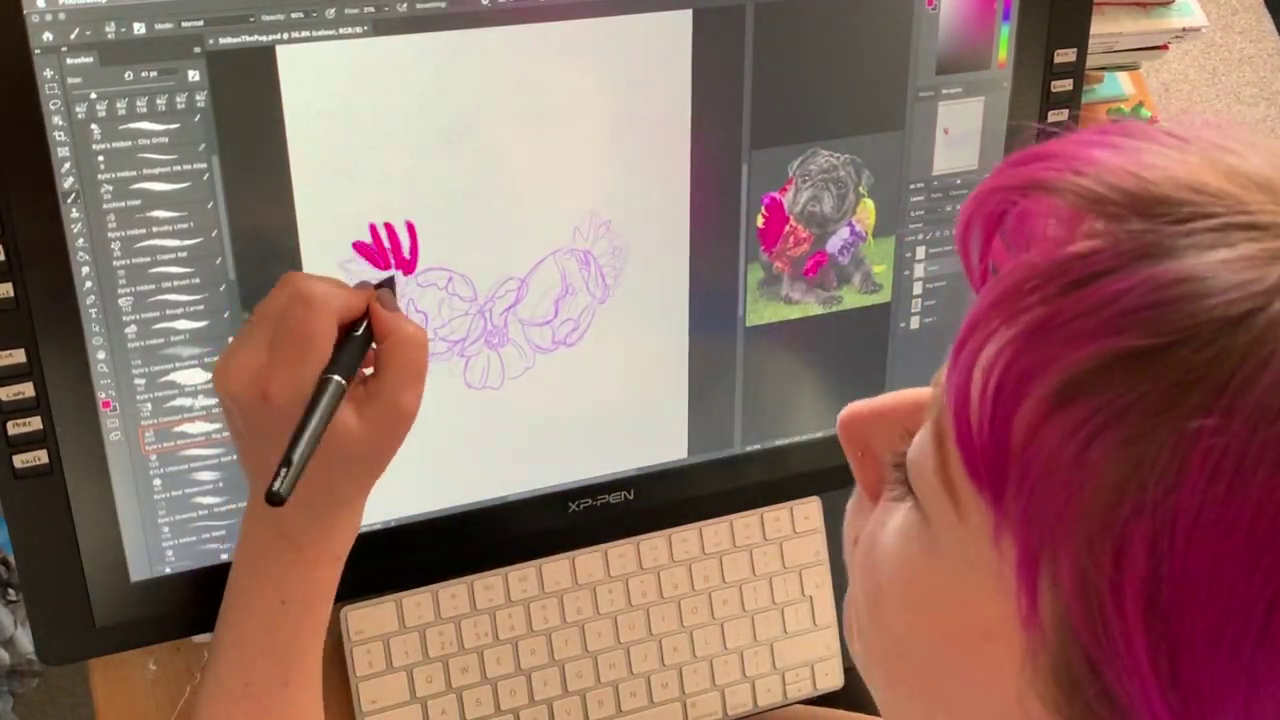
pyautogui.moveTo(345, 295); pyautogui.dragTo(372, 352)
pyautogui.keyDown('alt'); pyautogui.click(790, 250); pyautogui.keyUp('alt')
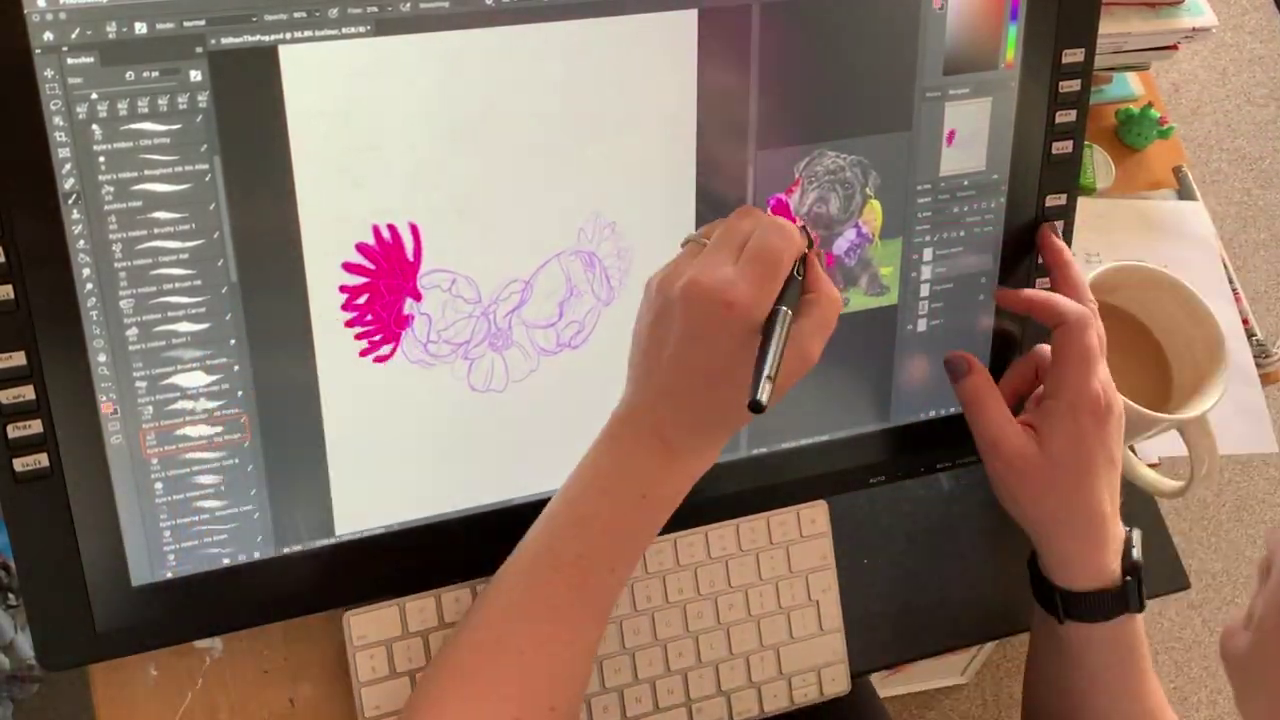
pyautogui.moveTo(425, 292); pyautogui.dragTo(480, 288)
pyautogui.keyDown('alt'); pyautogui.click(395, 262); pyautogui.keyUp('alt')
pyautogui.click(528, 294)
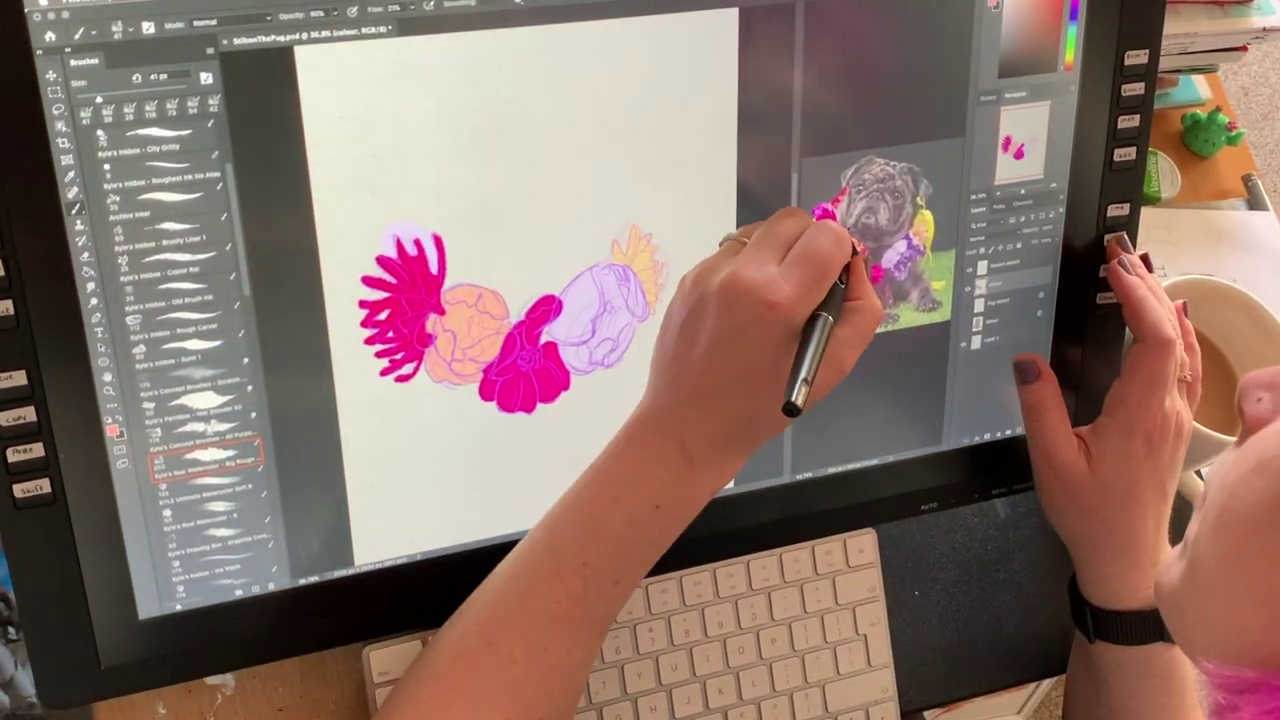
# Enlarge the reference photo and add petal shading to the orange bloom and the central magenta flower
pyautogui.scroll(3, 829, 215)
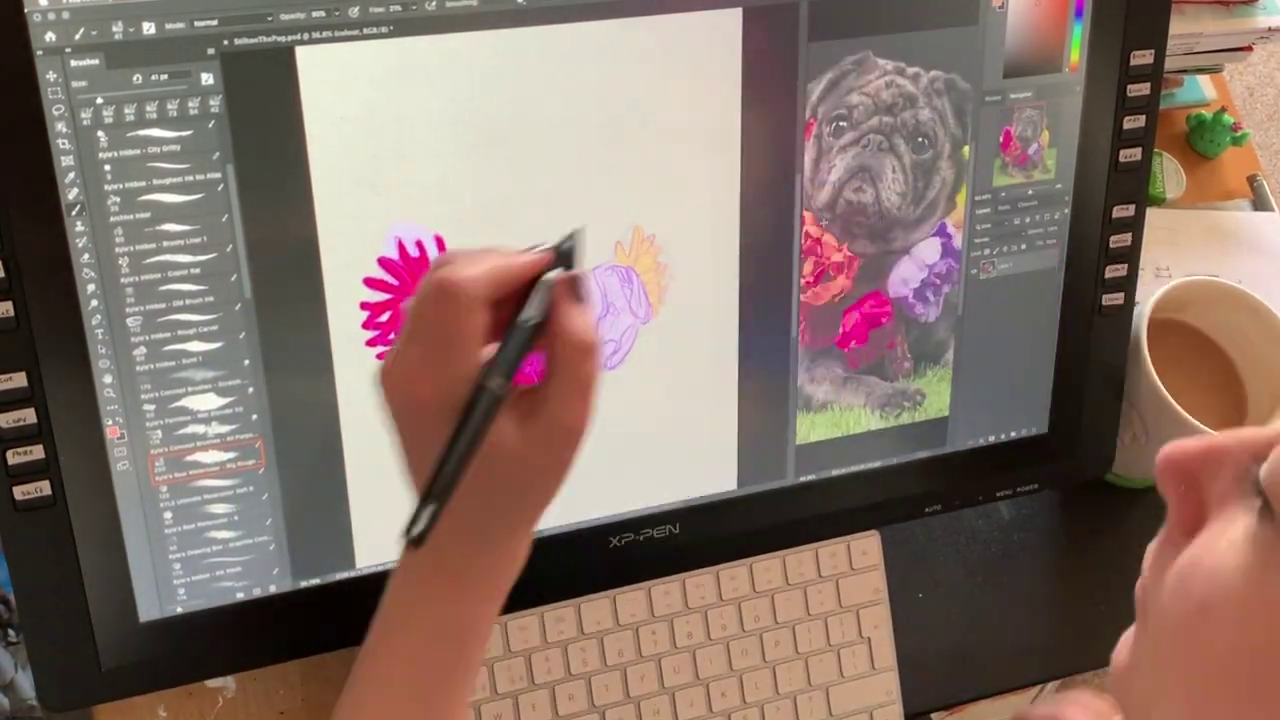
pyautogui.click(470, 352)
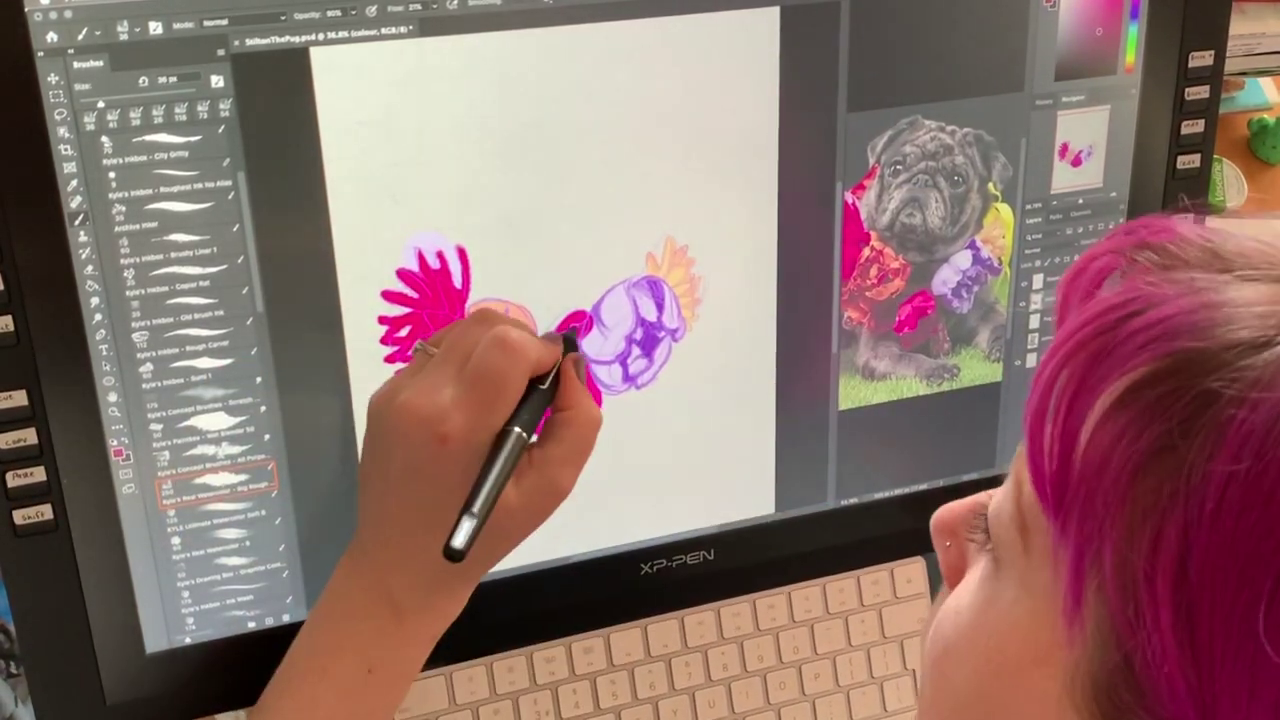
pyautogui.moveTo(575, 420)
pyautogui.mouseDown()
pyautogui.moveTo(541, 389)
pyautogui.moveTo(514, 423)
pyautogui.moveTo(571, 343)
pyautogui.moveTo(537, 400)
pyautogui.mouseUp()
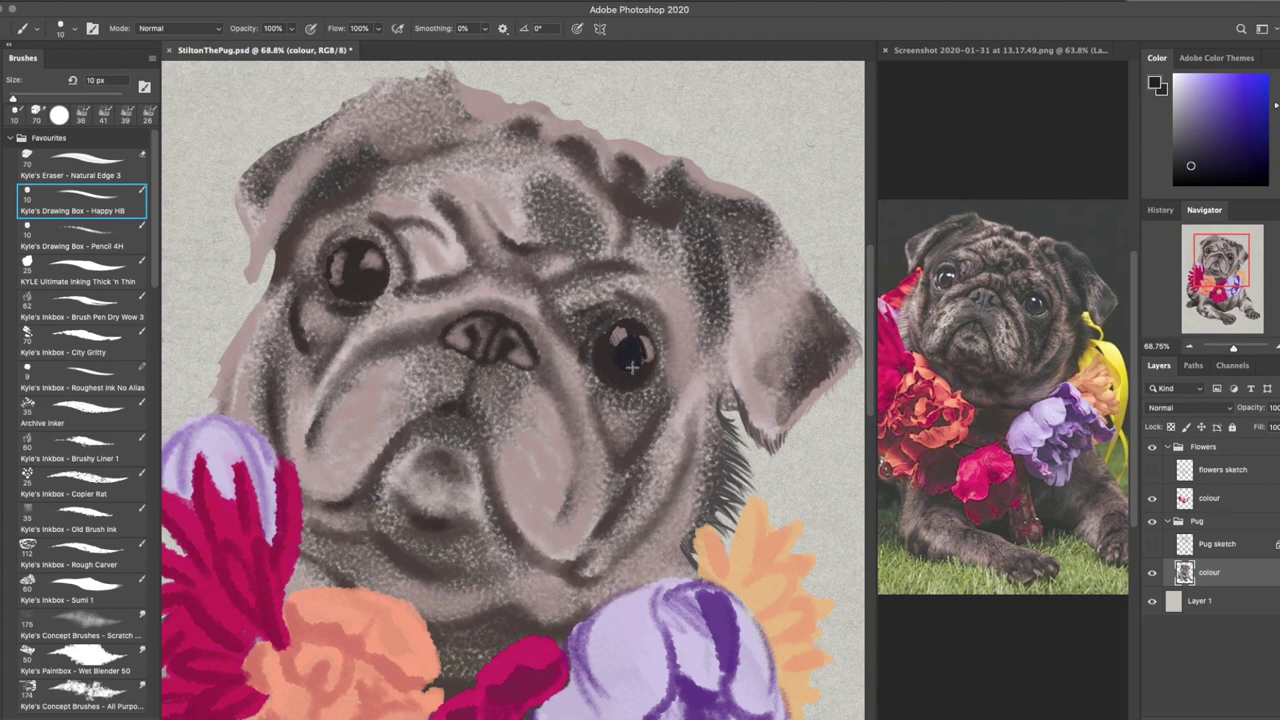
# Define the rims and lids of both eyes in sampled colours with the 10 px Happy HB pencil
pyautogui.keyDown('alt'); pyautogui.click(657, 316); pyautogui.keyUp('alt')
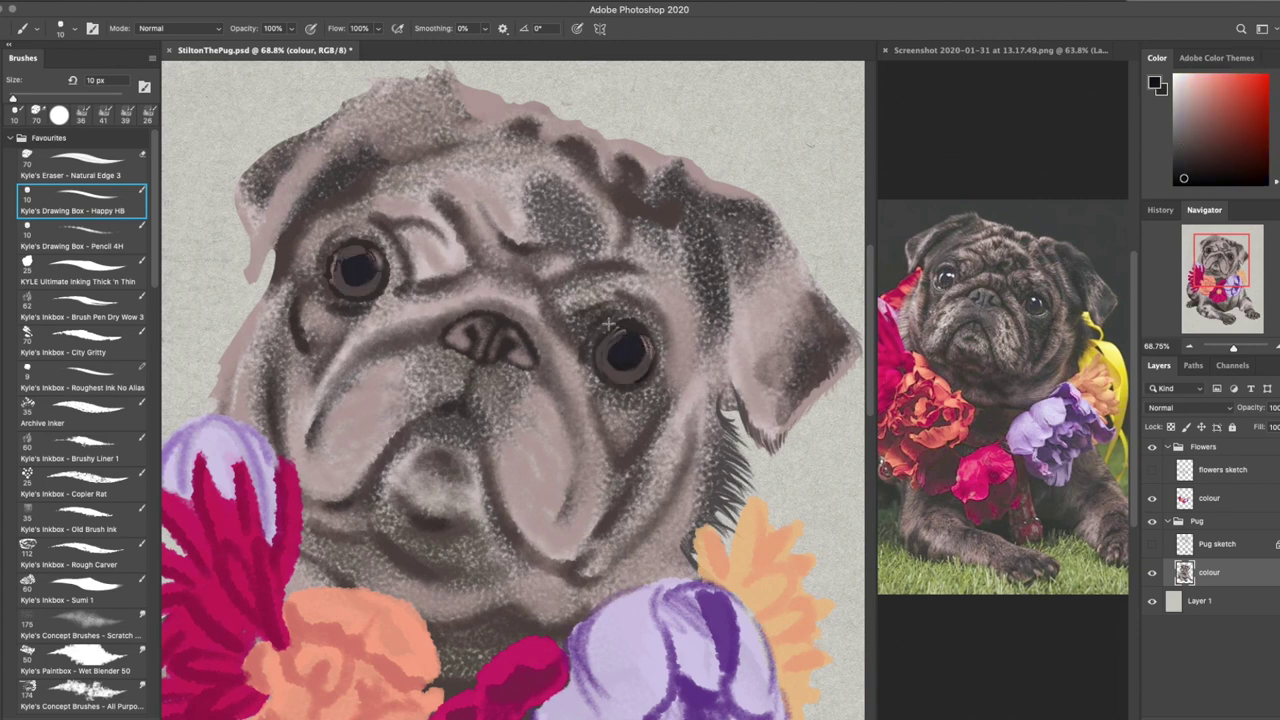
pyautogui.keyDown('alt'); pyautogui.click(680, 362); pyautogui.keyUp('alt')
pyautogui.moveTo(548, 298); pyautogui.dragTo(586, 360)
pyautogui.moveTo(378, 236)
pyautogui.mouseDown()
pyautogui.moveTo(330, 282)
pyautogui.moveTo(380, 300)
pyautogui.moveTo(375, 330)
pyautogui.mouseUp()
pyautogui.keyDown('alt'); pyautogui.click(333, 298); pyautogui.keyUp('alt')
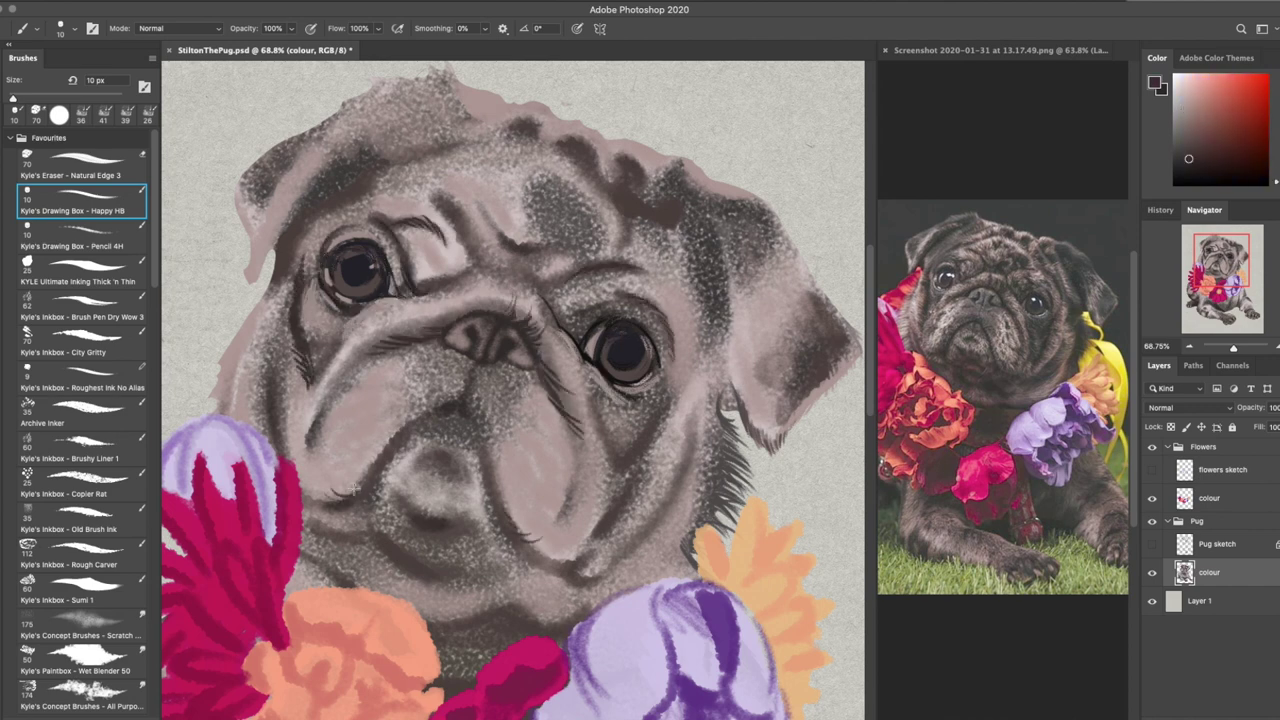
# Sample a fur tone, enlarge the pencil to 25 px, and add fur strokes to the brow and jowl
pyautogui.keyDown('alt'); pyautogui.click(355, 488); pyautogui.keyUp('alt')
pyautogui.press(']')
pyautogui.press(']')
pyautogui.press(']')
pyautogui.moveTo(450, 230); pyautogui.dragTo(415, 275)
pyautogui.moveTo(560, 470); pyautogui.dragTo(545, 520)
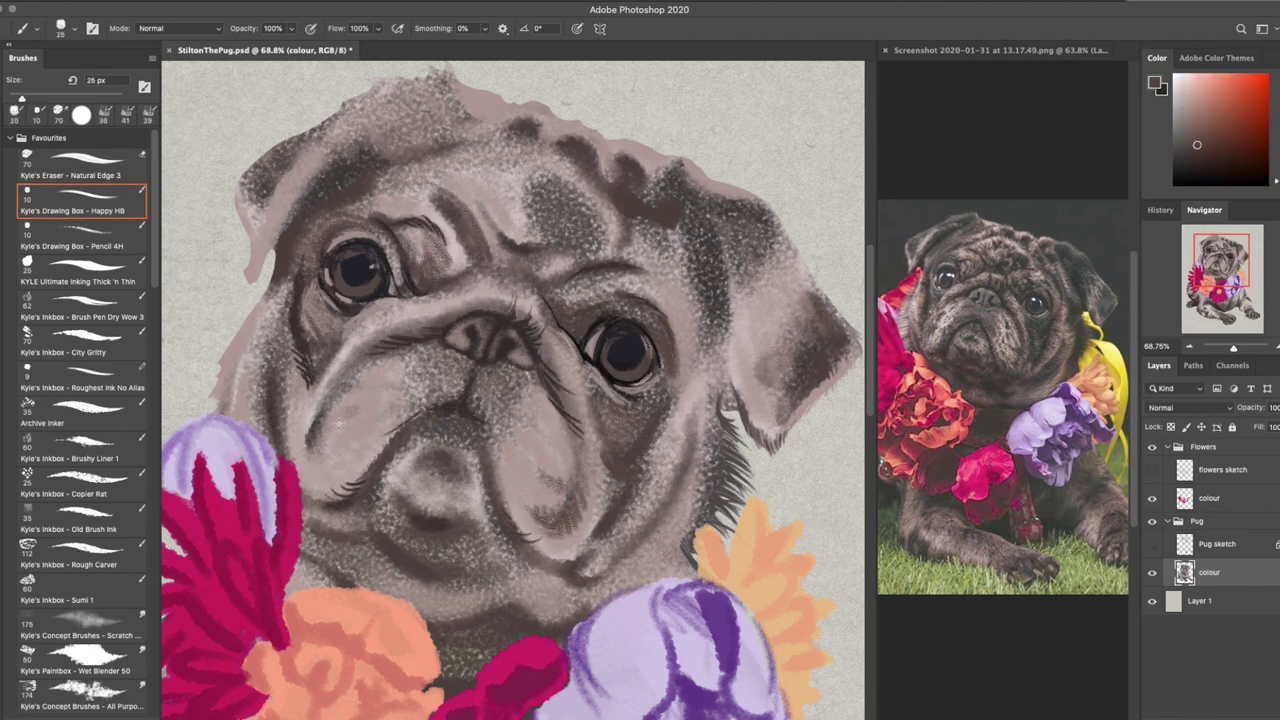
# Add fur strokes to both jowls, the cheek edge and the muzzle beneath the nose
pyautogui.moveTo(335, 410); pyautogui.dragTo(370, 470)
pyautogui.moveTo(520, 525); pyautogui.dragTo(570, 560)
pyautogui.moveTo(272, 335); pyautogui.dragTo(262, 450)
pyautogui.moveTo(500, 465); pyautogui.dragTo(530, 535)
pyautogui.moveTo(560, 300); pyautogui.dragTo(430, 410)
pyautogui.moveTo(380, 350); pyautogui.dragTo(445, 405)
# Draw fur strokes on both ears, the jaw, the neck folds and the outer cheek
pyautogui.moveTo(800, 285); pyautogui.dragTo(760, 425)
pyautogui.moveTo(738, 268); pyautogui.dragTo(730, 405)
pyautogui.moveTo(600, 560)
pyautogui.mouseDown()
pyautogui.moveTo(650, 530)
pyautogui.moveTo(590, 605)
pyautogui.mouseUp()
pyautogui.moveTo(500, 565); pyautogui.dragTo(560, 625)
pyautogui.moveTo(330, 500); pyautogui.dragTo(390, 580)
pyautogui.moveTo(290, 565); pyautogui.dragTo(330, 595)
pyautogui.moveTo(245, 320); pyautogui.dragTo(230, 405)
pyautogui.moveTo(250, 155); pyautogui.dragTo(285, 270)
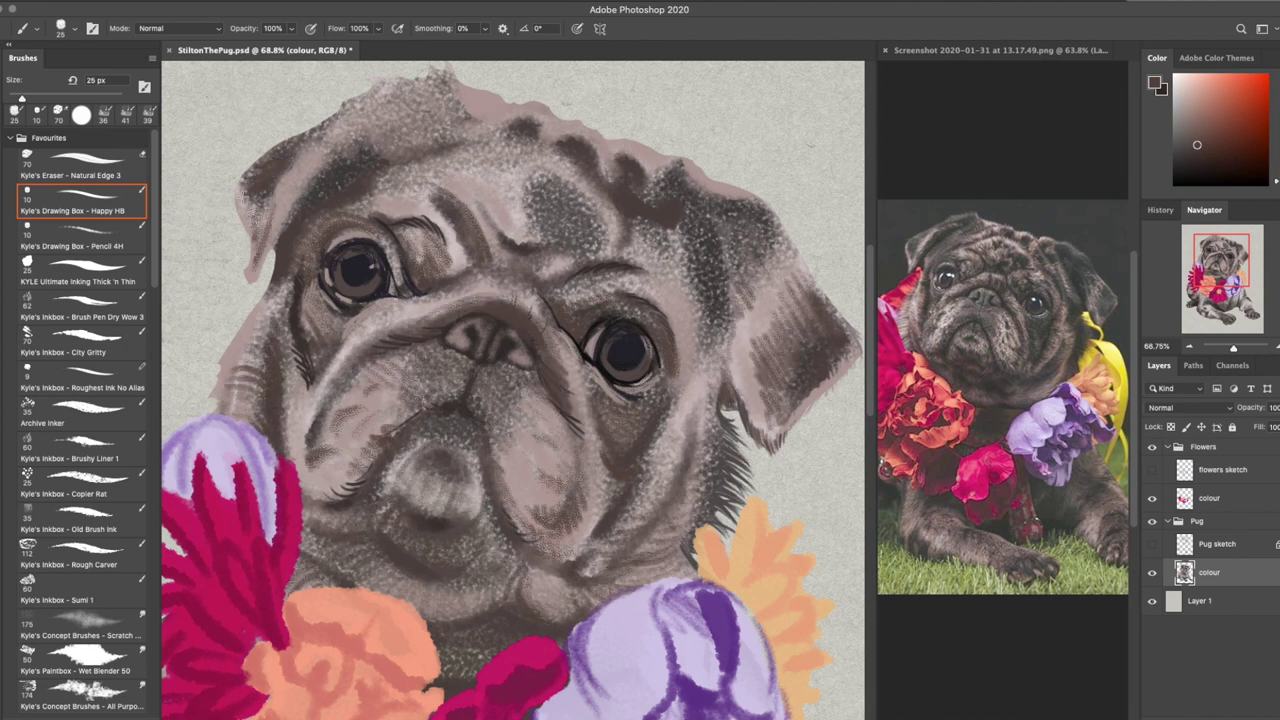
# Add dark fur strokes to the smaller ear, the crown and the forehead wrinkles
pyautogui.moveTo(290, 168); pyautogui.dragTo(250, 232)
pyautogui.moveTo(440, 90); pyautogui.dragTo(412, 115)
pyautogui.moveTo(600, 175); pyautogui.dragTo(520, 240)
pyautogui.moveTo(430, 100); pyautogui.dragTo(505, 180)
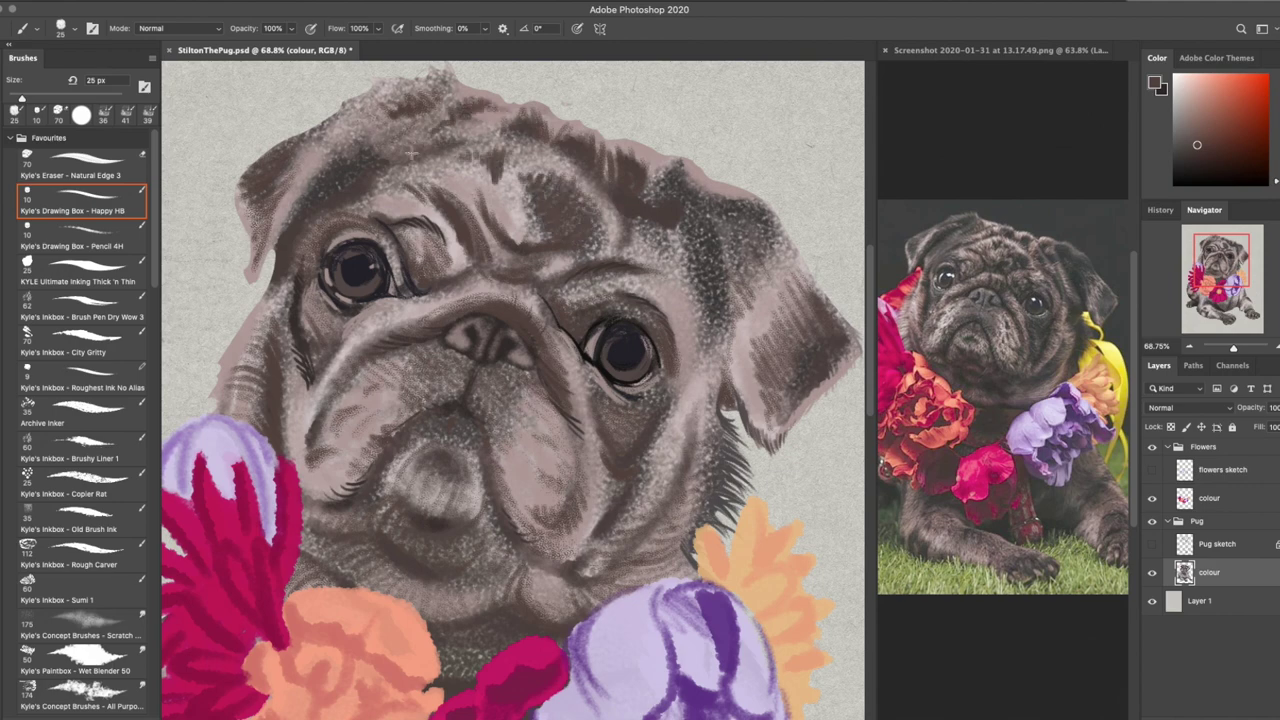
pyautogui.moveTo(372, 130); pyautogui.dragTo(418, 162)
# Work fur strokes into the drooping ear and the cheek fur beneath it
pyautogui.scroll(-10, 512, 390)
pyautogui.moveTo(745, 285); pyautogui.dragTo(675, 420)
pyautogui.moveTo(660, 400); pyautogui.dragTo(720, 485)
pyautogui.hscroll(-5, 355, 533)
pyautogui.scroll(1, 355, 533)
# Paint dark pupils and warm brown irises into both eyes
pyautogui.keyDown('alt'); pyautogui.click(362, 366); pyautogui.keyUp('alt')
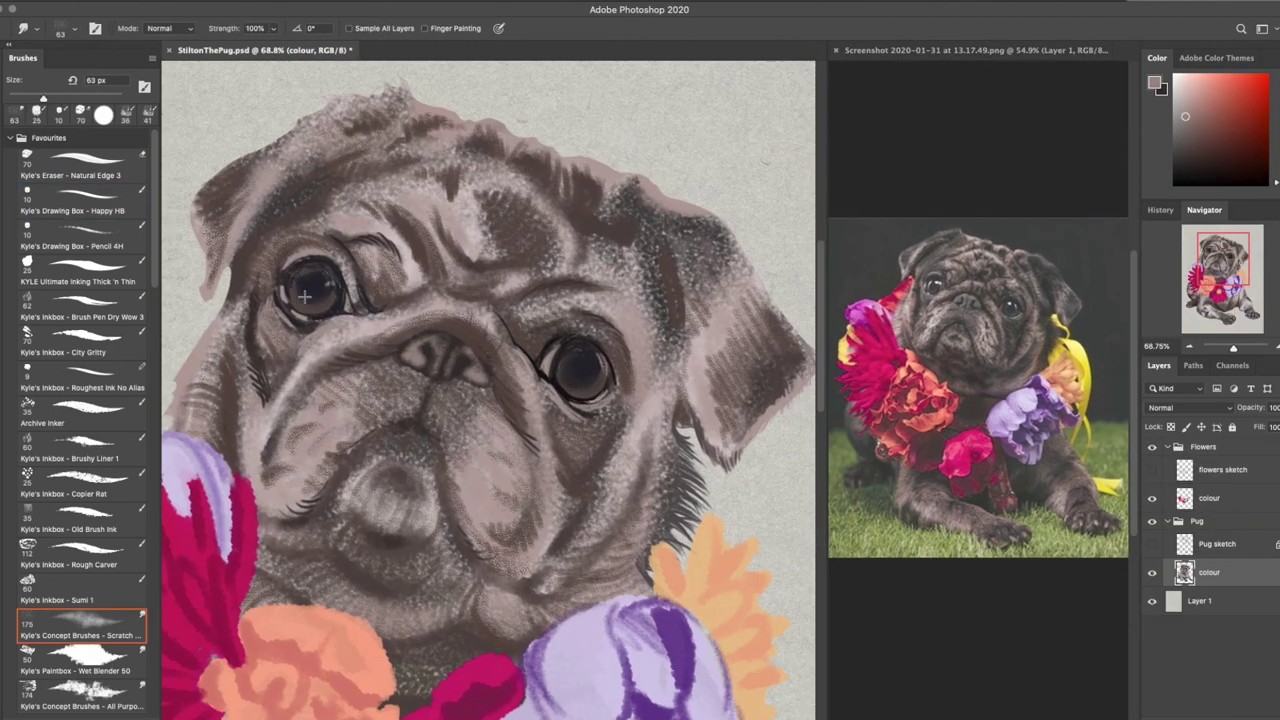
pyautogui.click(75, 205)
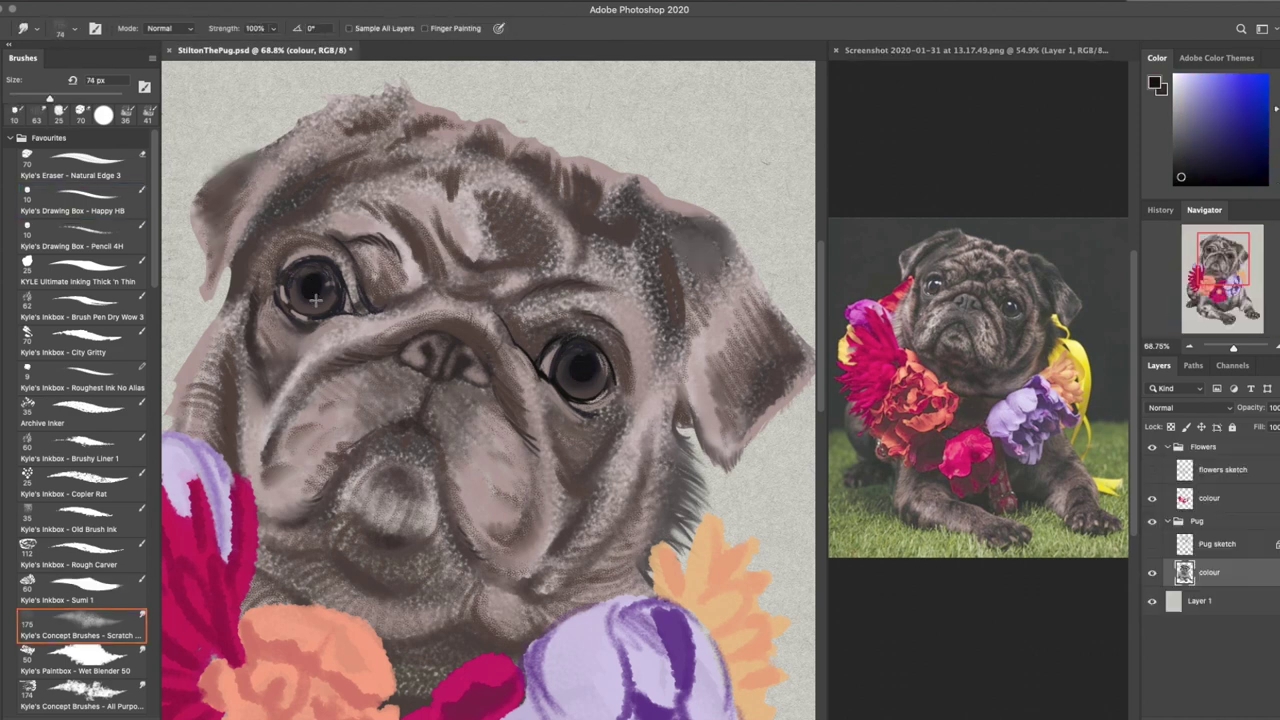
pyautogui.moveTo(295, 290); pyautogui.dragTo(315, 300)
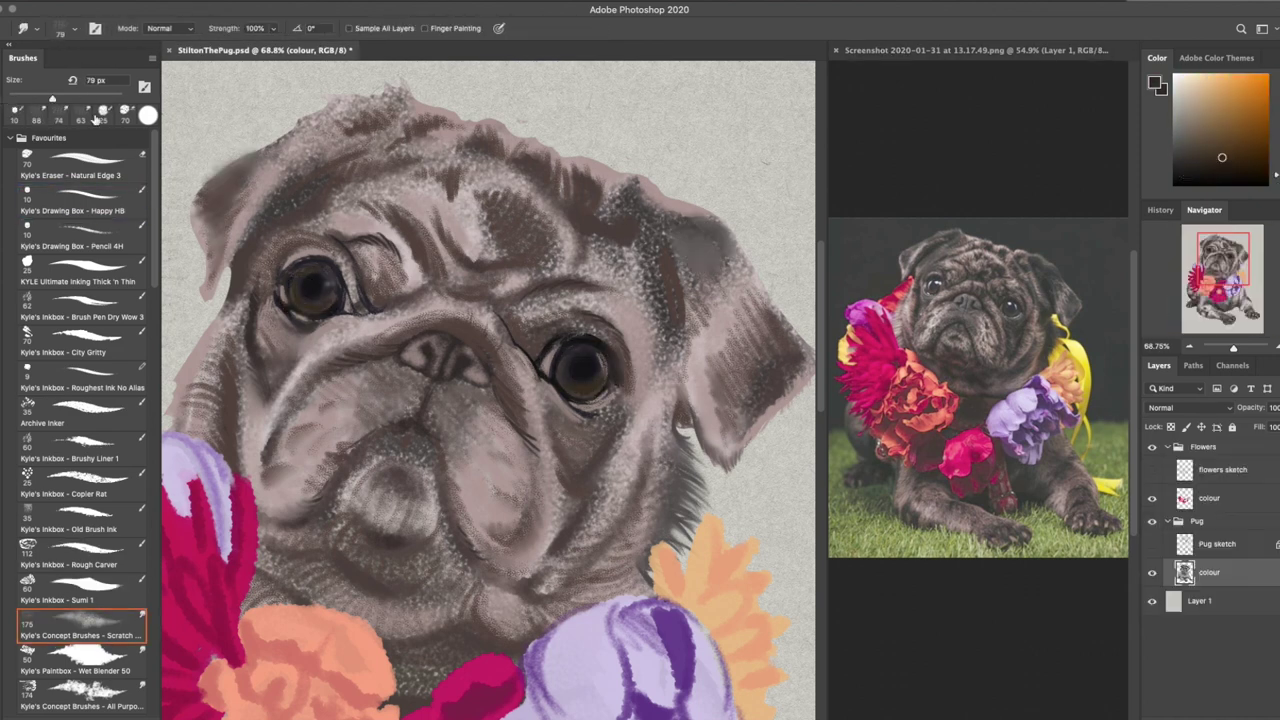
pyautogui.moveTo(570, 365); pyautogui.dragTo(590, 375)
# Darken the nostrils and the crease between nose and mouth with the 20 px Happy HB pencil in near-black
pyautogui.press(']')
pyautogui.press(']')
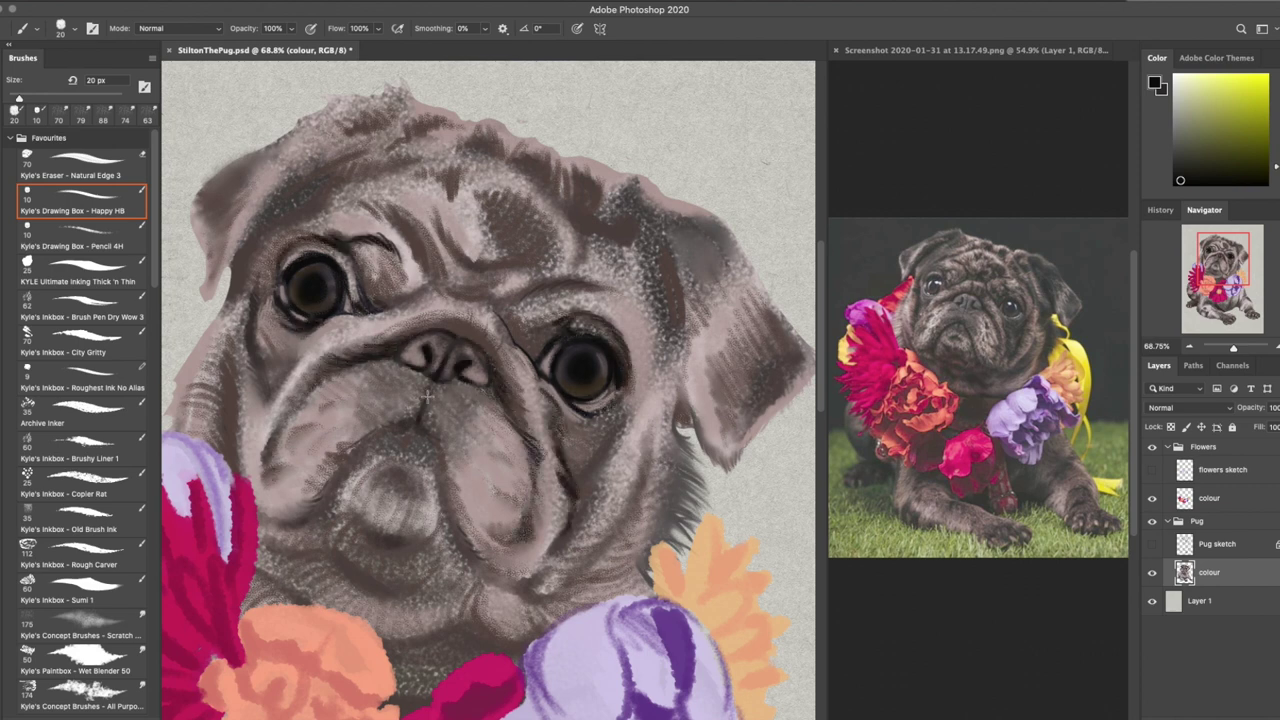
pyautogui.moveTo(400, 422)
pyautogui.mouseDown()
pyautogui.moveTo(430, 475)
pyautogui.moveTo(412, 368)
pyautogui.mouseUp()
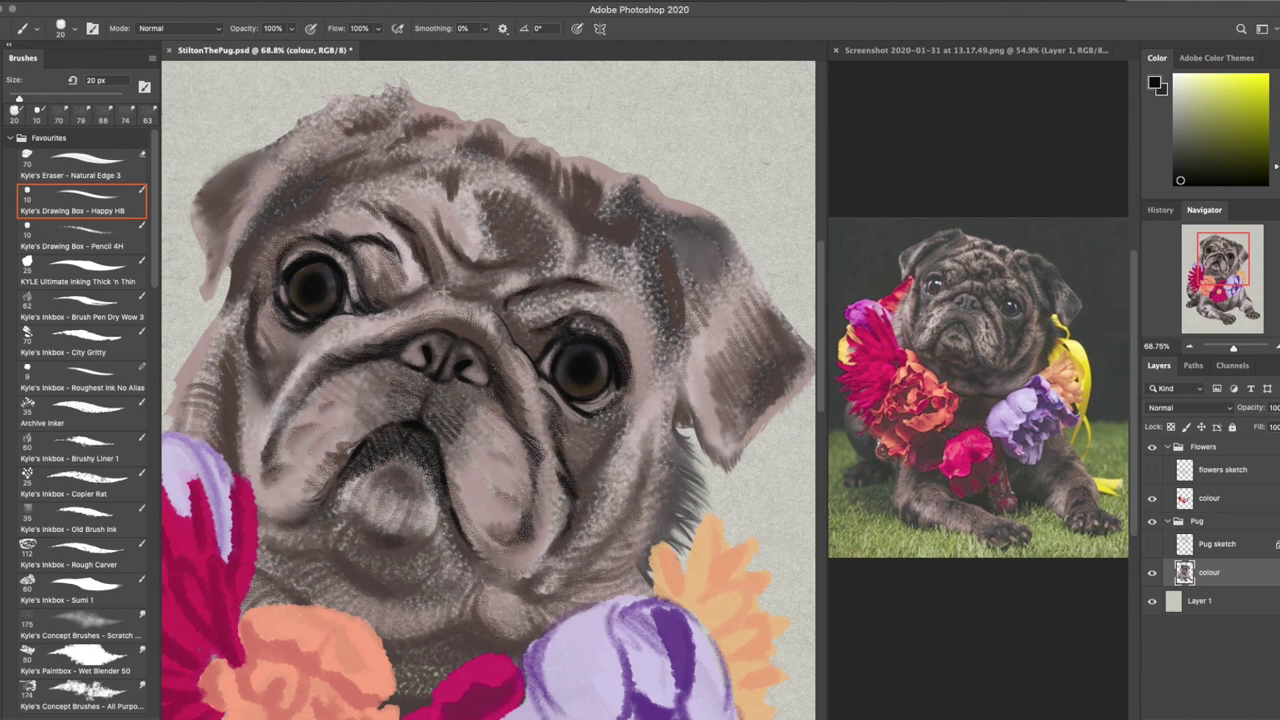
# Add white highlights to both eyes with a smaller pencil brush
pyautogui.press('[')
pyautogui.press('[')
pyautogui.press('x')
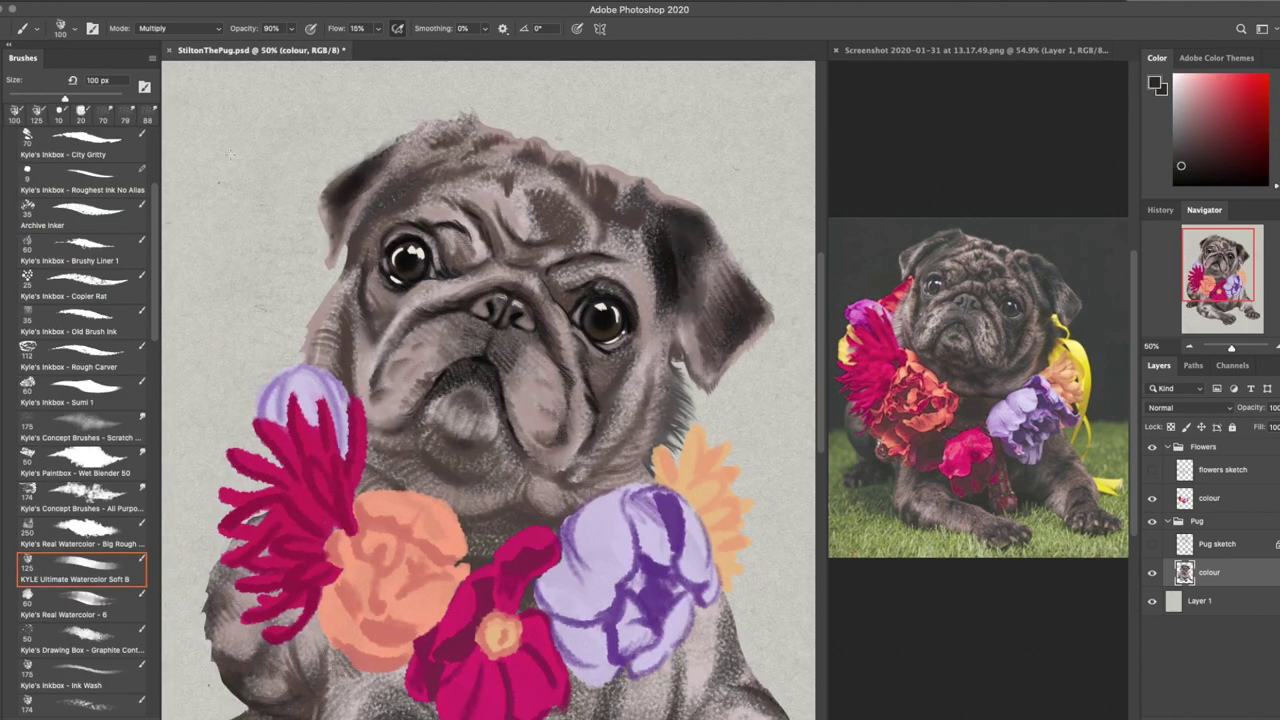
# Deepen shadows on the face, muzzle and cheek fur with the Ultimate Watercolor Soft B brush in Multiply mode, 90% opacity, 15% flow
pyautogui.moveTo(380, 180); pyautogui.dragTo(390, 340)
pyautogui.moveTo(660, 340); pyautogui.dragTo(690, 470)
pyautogui.moveTo(430, 330); pyautogui.dragTo(530, 400)
pyautogui.moveTo(600, 340); pyautogui.dragTo(640, 480)
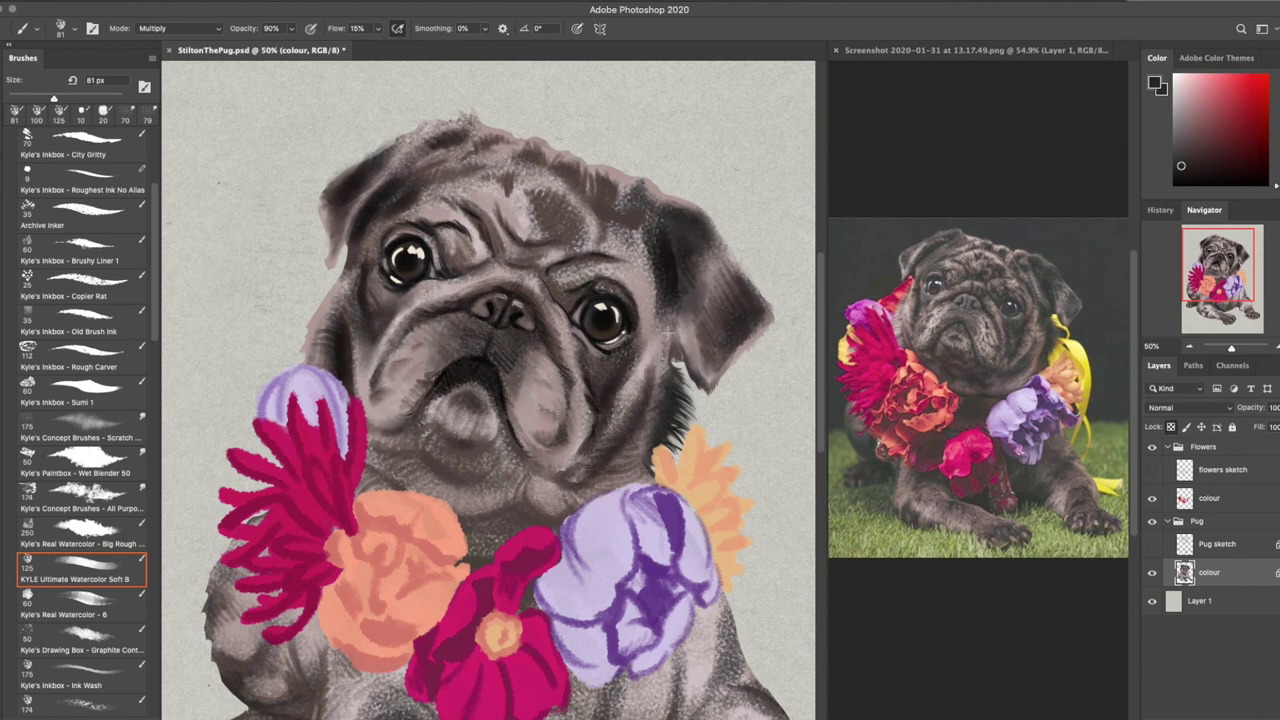
pyautogui.moveTo(668, 333); pyautogui.dragTo(674, 356)
# Darken the forehead wrinkles and crown with the 81 px Multiply watercolour brush
pyautogui.moveTo(490, 140); pyautogui.dragTo(600, 200)
pyautogui.moveTo(460, 120); pyautogui.dragTo(520, 210)
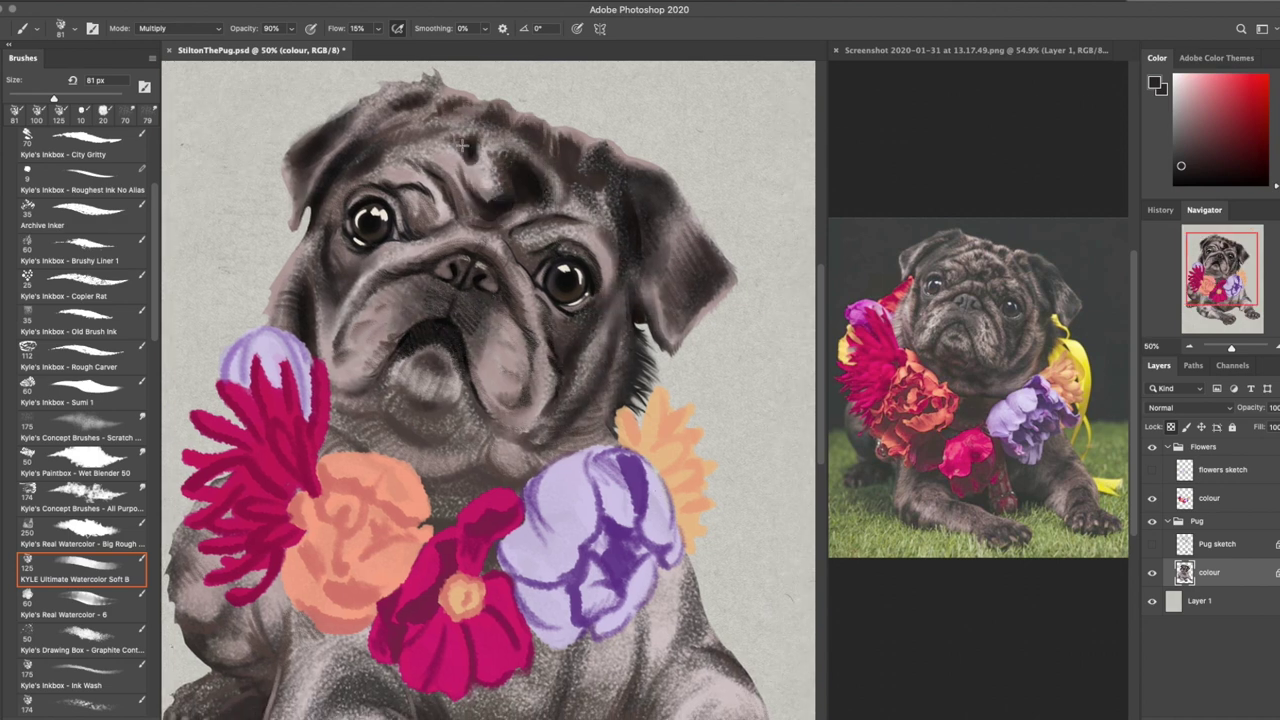
pyautogui.moveTo(420, 100); pyautogui.dragTo(380, 180)
# Darken the chin and the neck shadow above the flowers with the Ultimate Watercolor Soft B brush at 45 px
pyautogui.click(80, 537)
pyautogui.click(80, 572)
pyautogui.moveTo(450, 330)
pyautogui.mouseDown()
pyautogui.moveTo(390, 400)
pyautogui.moveTo(450, 425)
pyautogui.moveTo(500, 500)
pyautogui.mouseUp()
pyautogui.moveTo(346, 462); pyautogui.dragTo(508, 474)
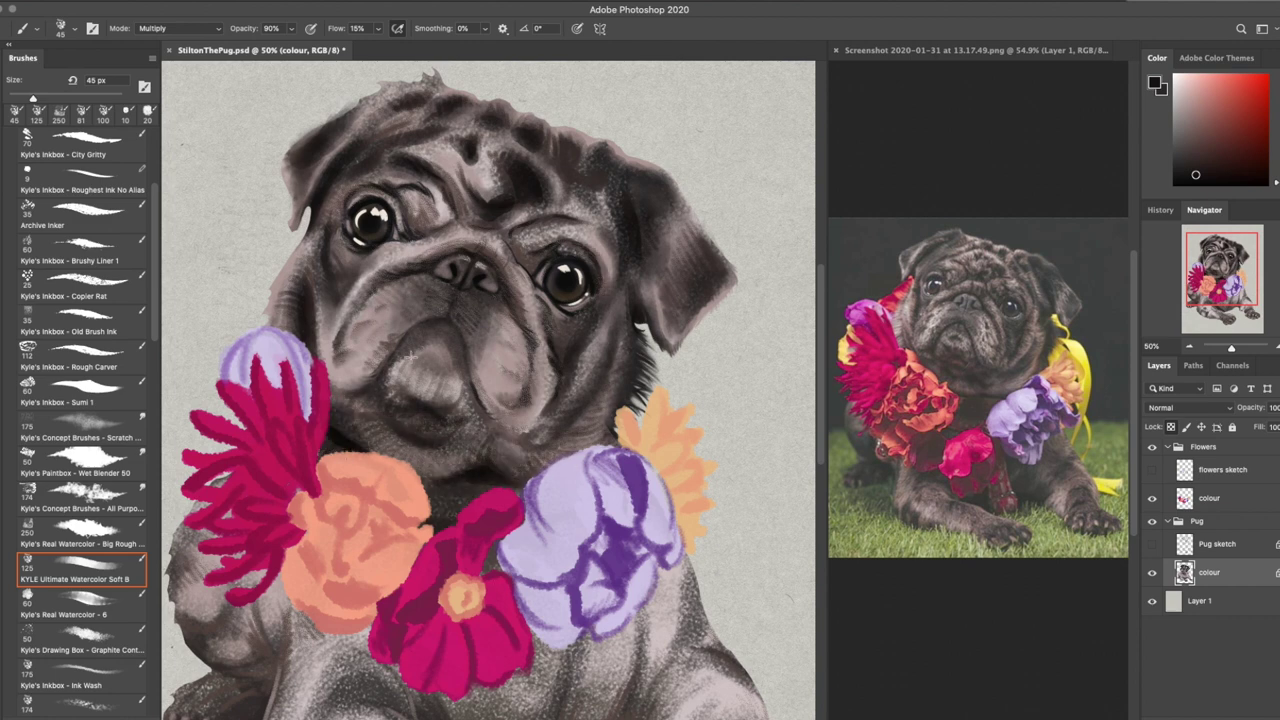
# Deepen the body shadows around the flower garland on the haunch, shoulder and chest
pyautogui.scroll(-5, 411, 354)
pyautogui.moveTo(200, 370); pyautogui.dragTo(270, 440)
pyautogui.moveTo(280, 370); pyautogui.dragTo(320, 530)
pyautogui.moveTo(320, 420); pyautogui.dragTo(400, 480)
pyautogui.moveTo(620, 310); pyautogui.dragTo(690, 420)
pyautogui.moveTo(600, 350); pyautogui.dragTo(563, 537)
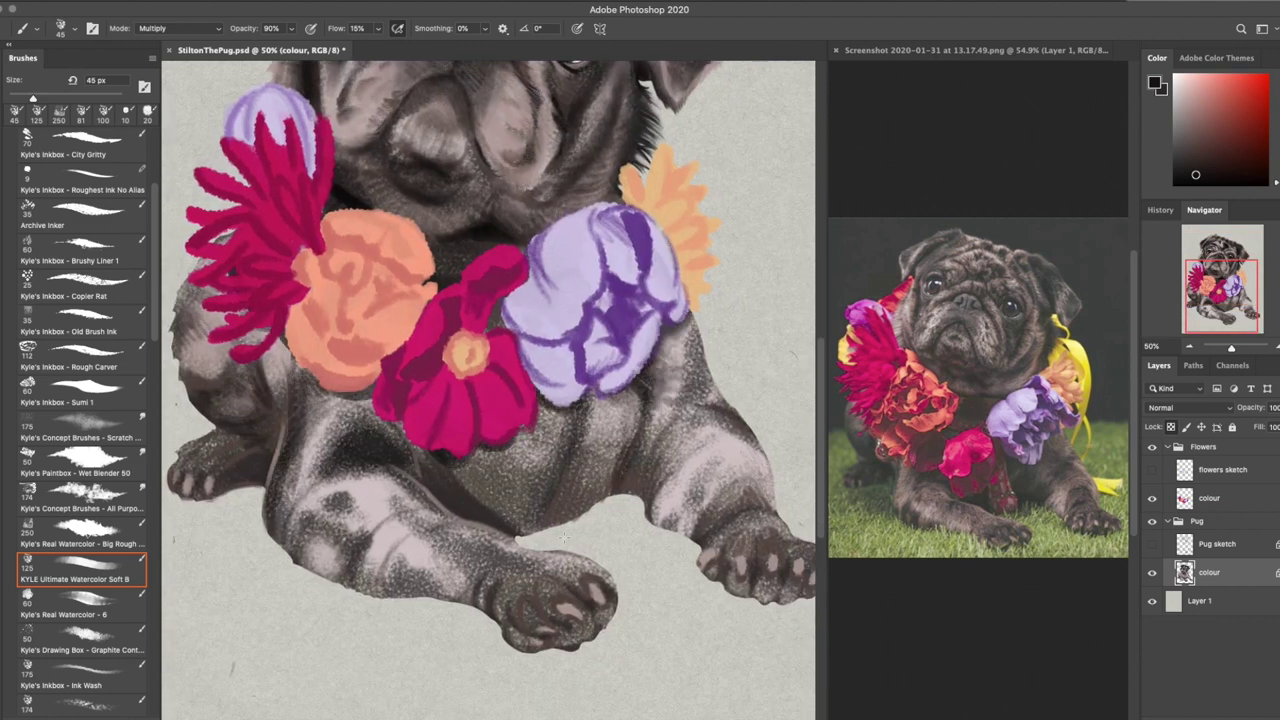
# Deepen the shadows and brown tones on the chest and front legs with the Multiply watercolour brush at 70 px
pyautogui.moveTo(690, 330); pyautogui.dragTo(640, 440)
pyautogui.moveTo(450, 470)
pyautogui.mouseDown()
pyautogui.moveTo(560, 420)
pyautogui.moveTo(700, 500)
pyautogui.mouseUp()
pyautogui.moveTo(500, 590); pyautogui.dragTo(300, 470)
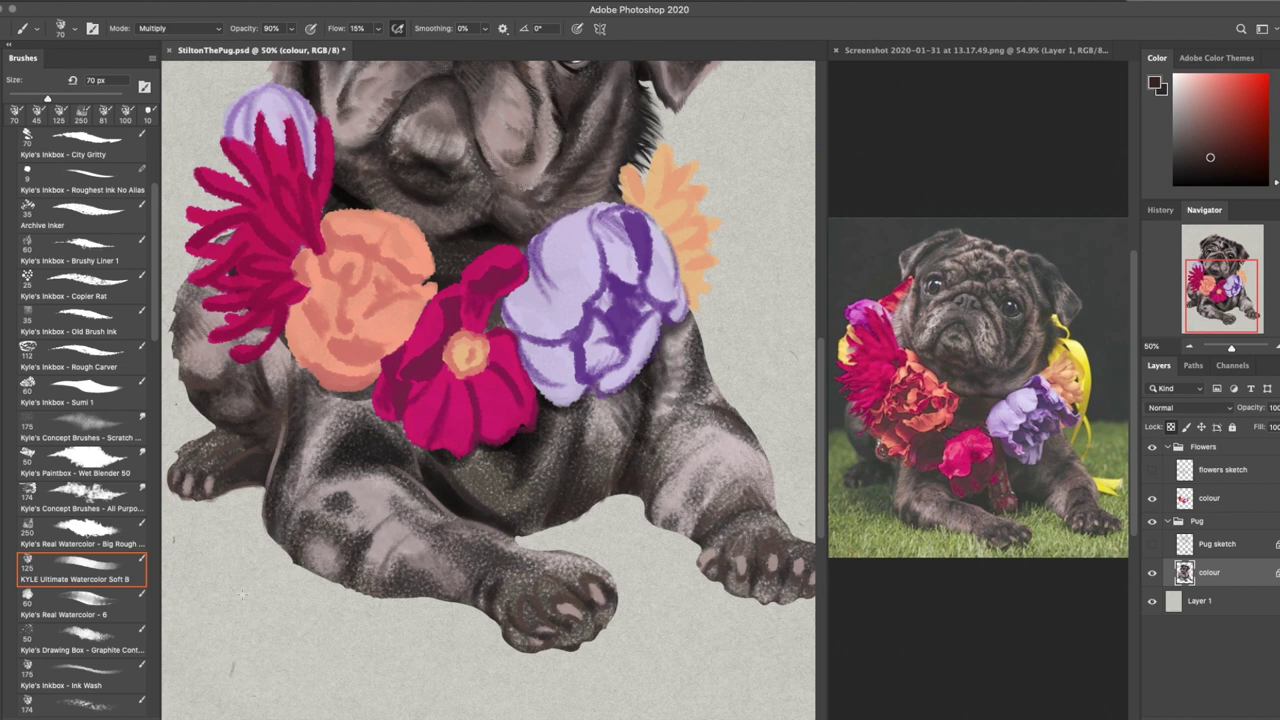
pyautogui.hscroll(-2, 242, 594)
pyautogui.moveTo(750, 430)
pyautogui.mouseDown()
pyautogui.moveTo(720, 500)
pyautogui.moveTo(620, 480)
pyautogui.mouseUp()
# Paint soft light highlights on the crown, ears, cheek and chin with the Kyle's Real Watercolor - Big Rough brush at 48 px
pyautogui.click(80, 536)
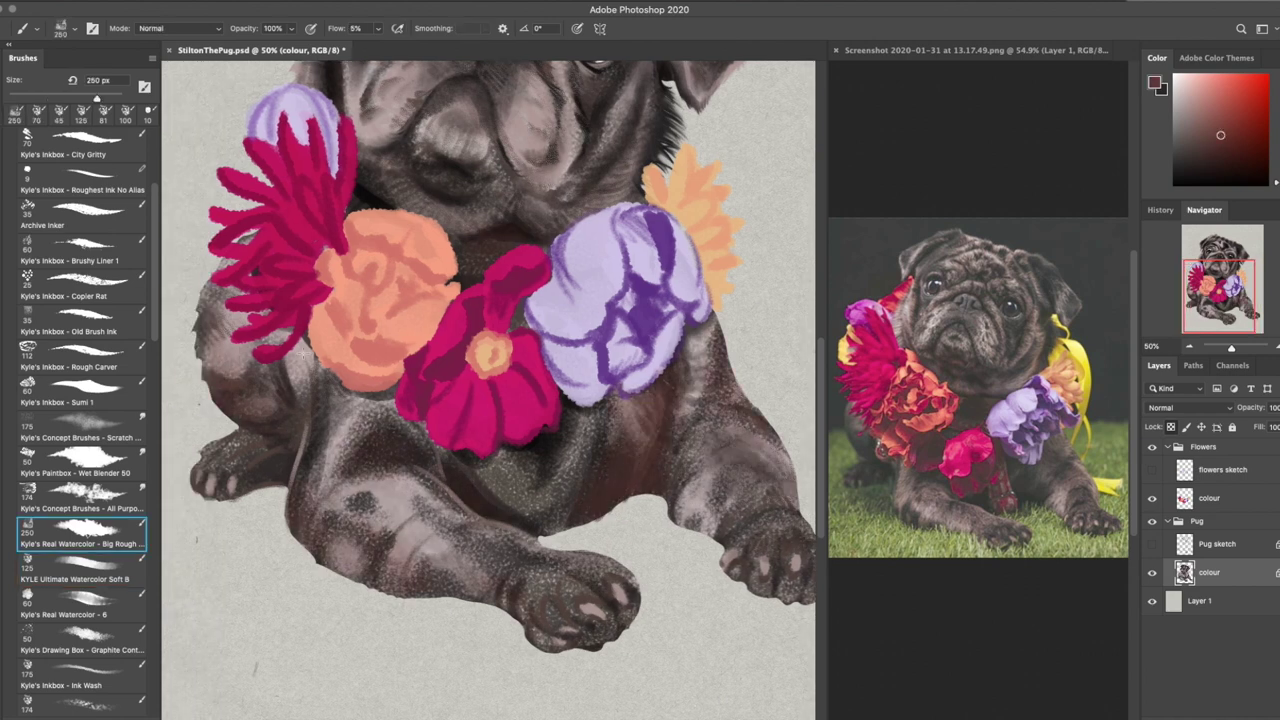
pyautogui.scroll(5, 488, 390)
pyautogui.hotkey('ctrl', '0')
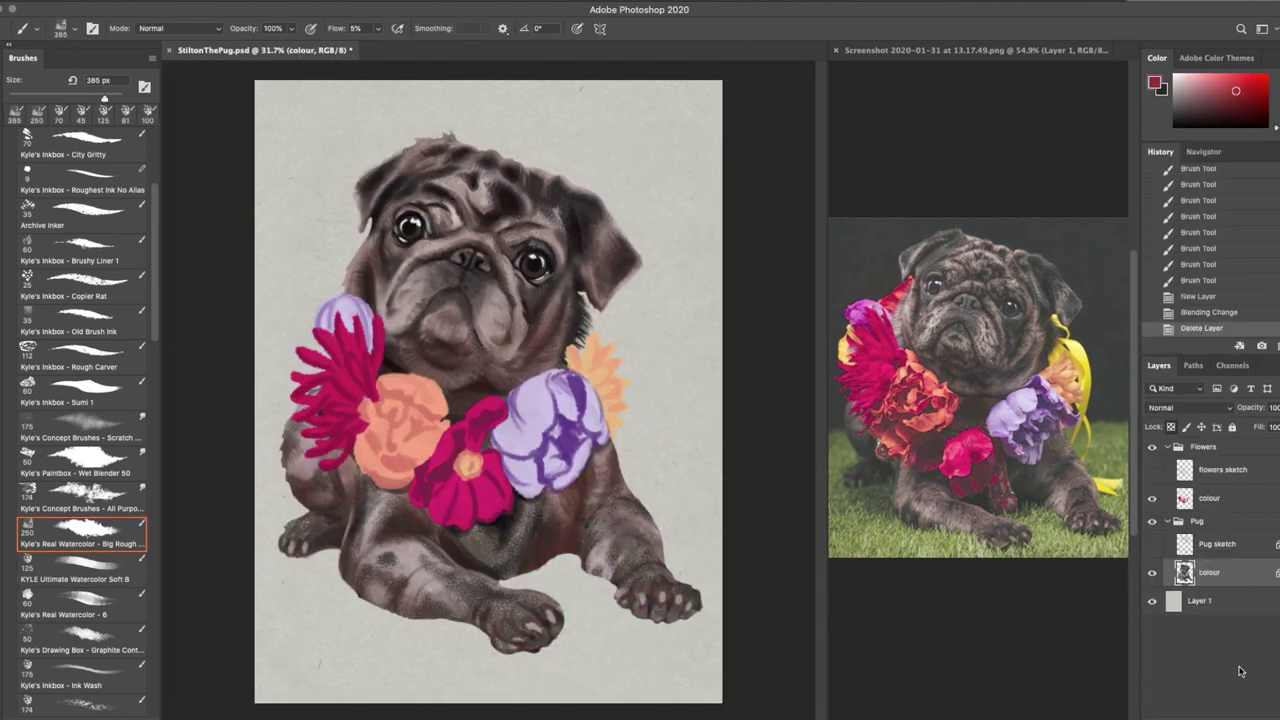
pyautogui.scroll(3, 497, 345)
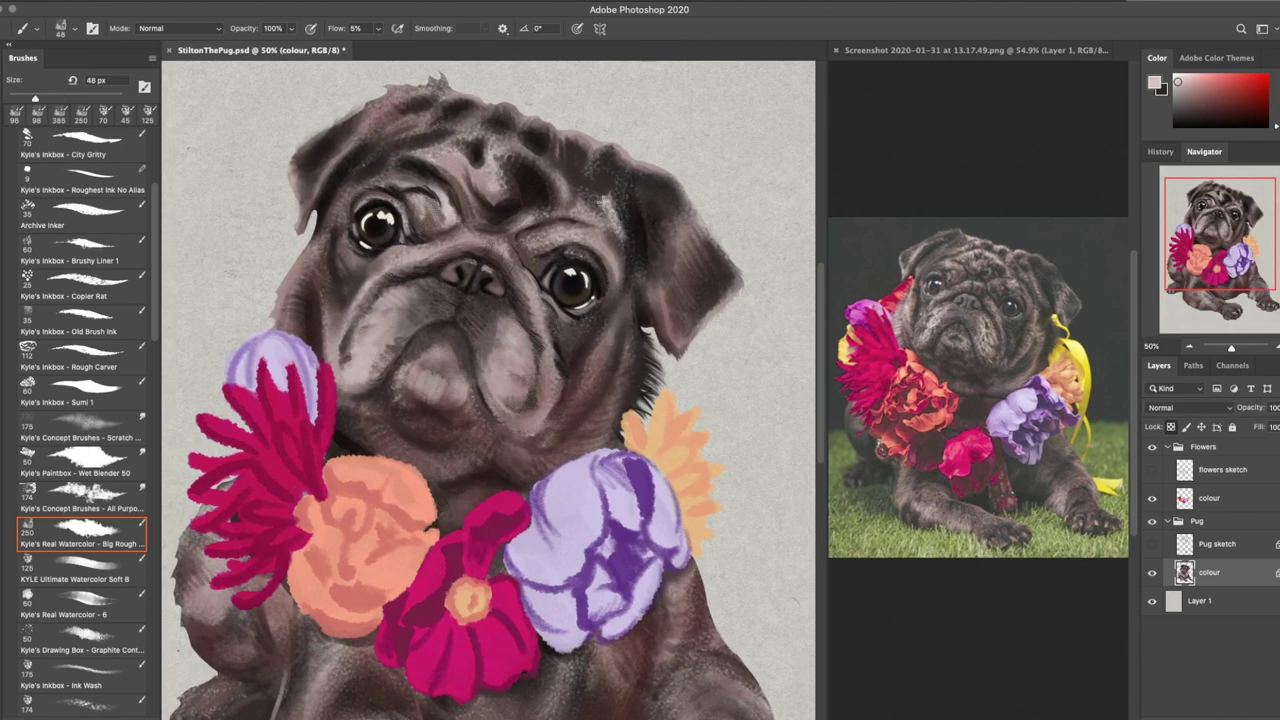
pyautogui.moveTo(430, 145); pyautogui.dragTo(585, 140)
pyautogui.moveTo(450, 80); pyautogui.dragTo(515, 125)
pyautogui.moveTo(320, 155); pyautogui.dragTo(340, 185)
pyautogui.moveTo(625, 160)
pyautogui.mouseDown()
pyautogui.moveTo(695, 260)
pyautogui.moveTo(720, 325)
pyautogui.mouseUp()
pyautogui.moveTo(625, 320); pyautogui.dragTo(560, 460)
pyautogui.moveTo(410, 430); pyautogui.dragTo(480, 475)
# Draw fur strands along the edge of the ear on the right with the 10 px Happy HB brush, checking them with Layer 2 hidden
pyautogui.scroll(-2, 353, 366)
pyautogui.scroll(3, 80, 400)
pyautogui.click(85, 205)
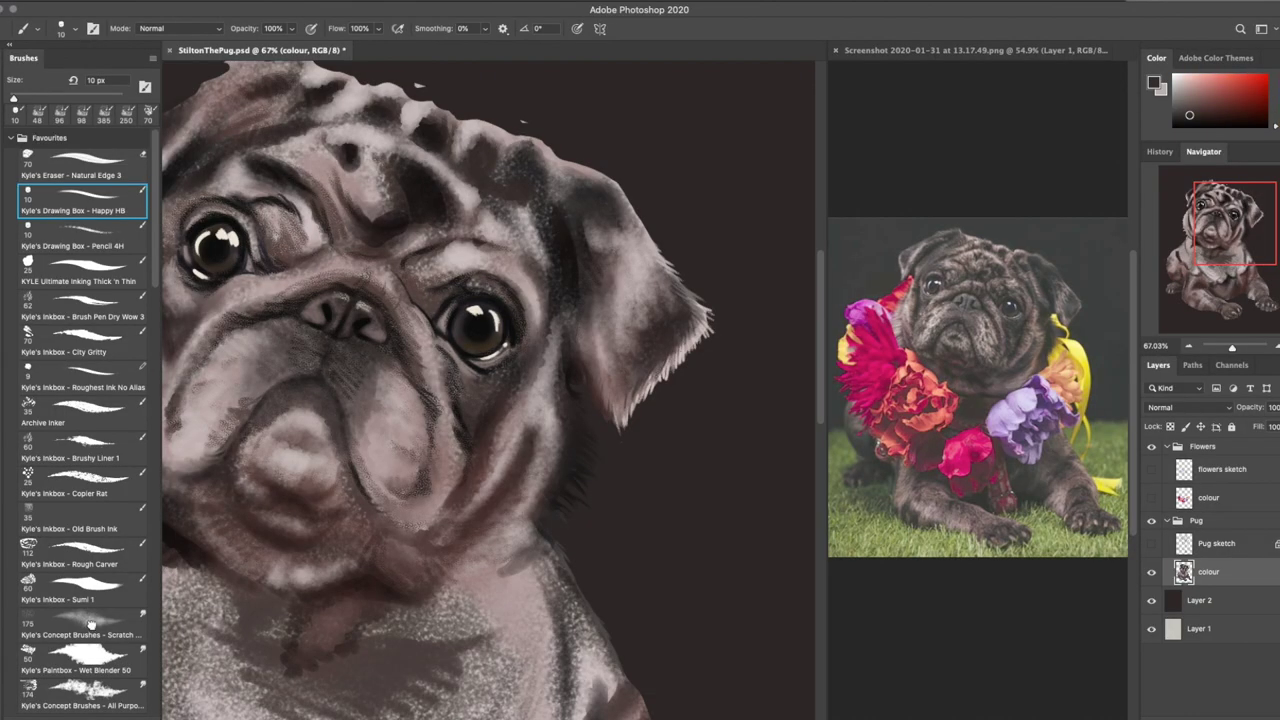
pyautogui.moveTo(705, 305); pyautogui.dragTo(680, 365)
pyautogui.press('e')
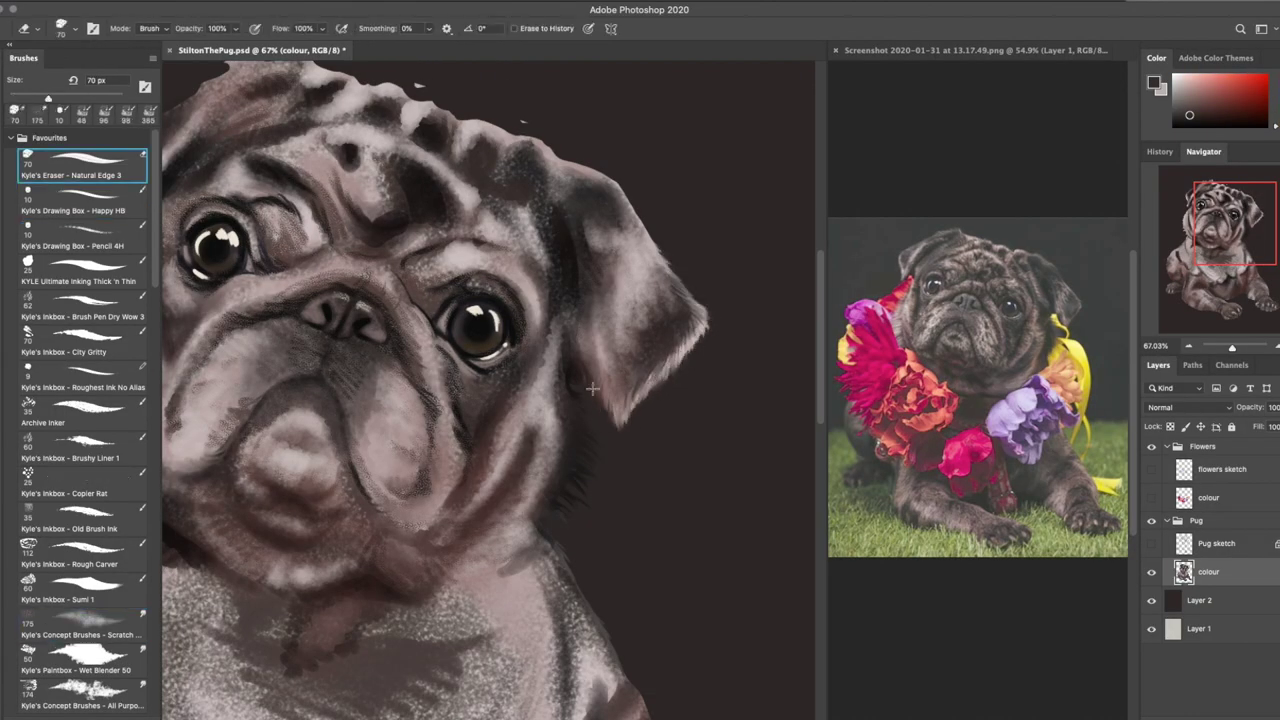
pyautogui.click(1151, 601)
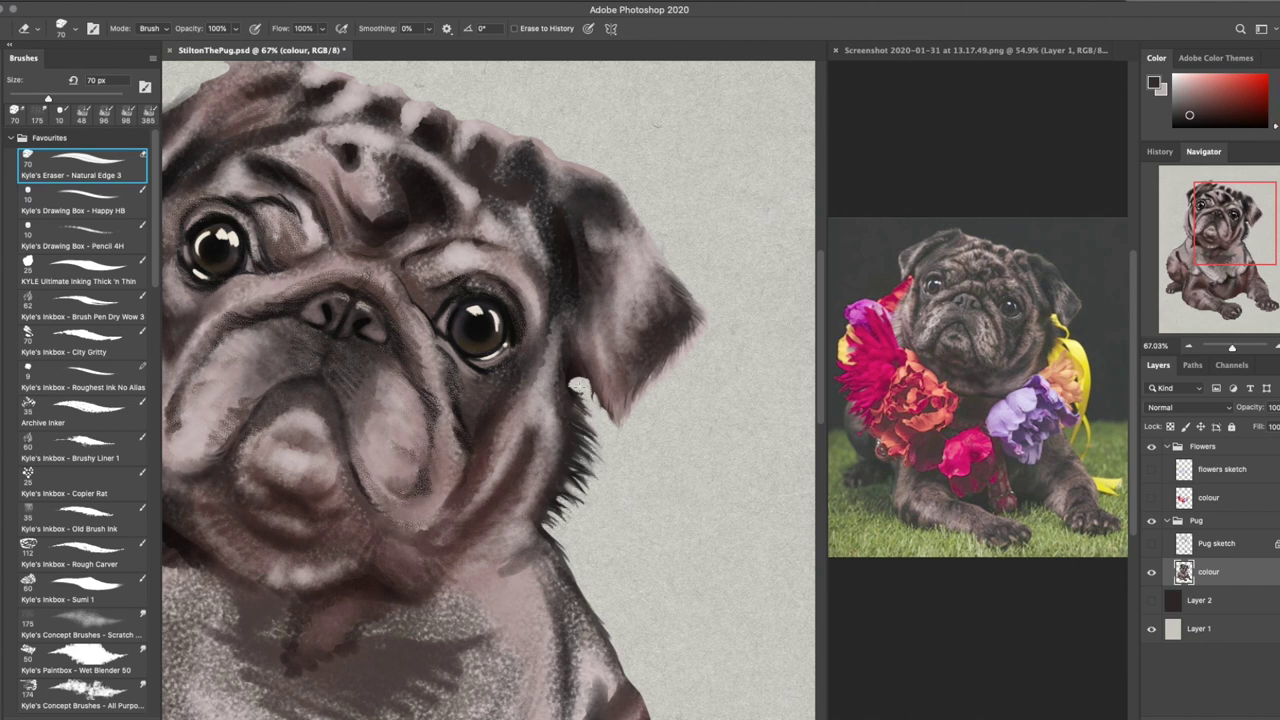
pyautogui.click(1151, 601)
# Add dark and light hair strokes inside the right-hand ear in colours sampled from its fur
pyautogui.press('b')
pyautogui.keyDown('alt'); pyautogui.click(628, 214); pyautogui.keyUp('alt')
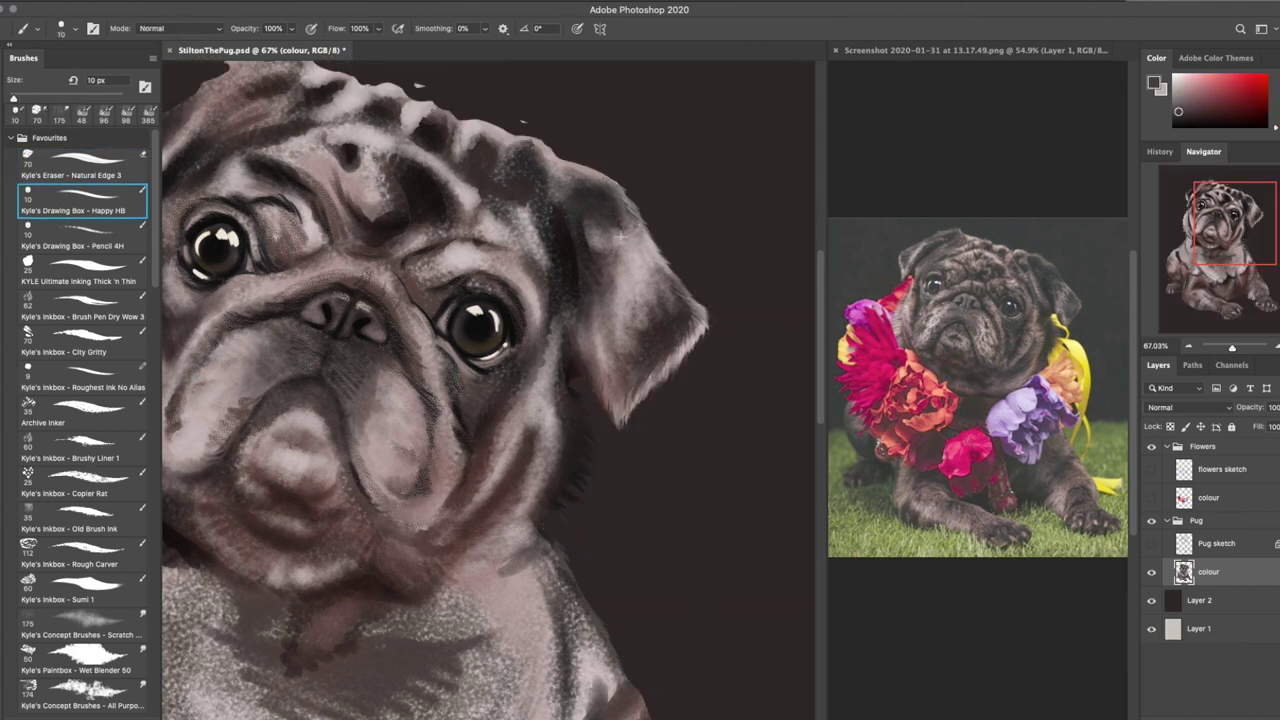
pyautogui.keyDown('alt'); pyautogui.click(628, 408); pyautogui.keyUp('alt')
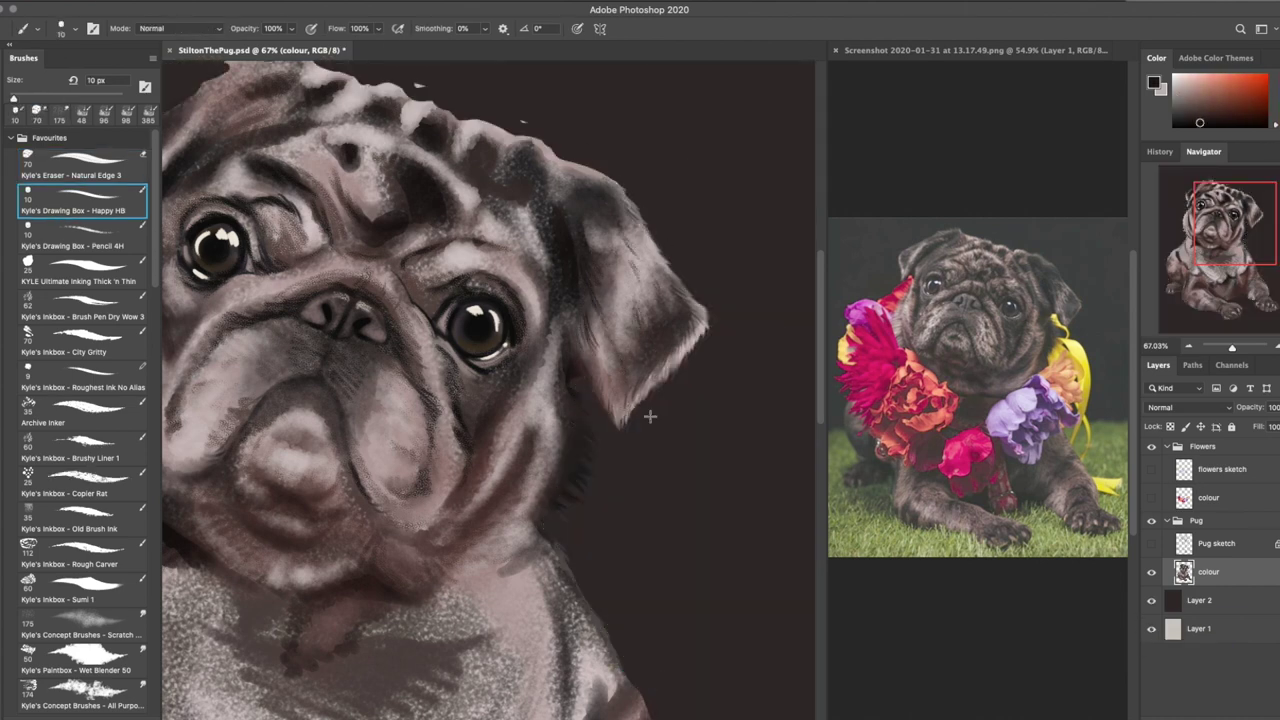
pyautogui.scroll(-1, 581, 238)
pyautogui.keyDown('alt'); pyautogui.click(581, 238); pyautogui.keyUp('alt')
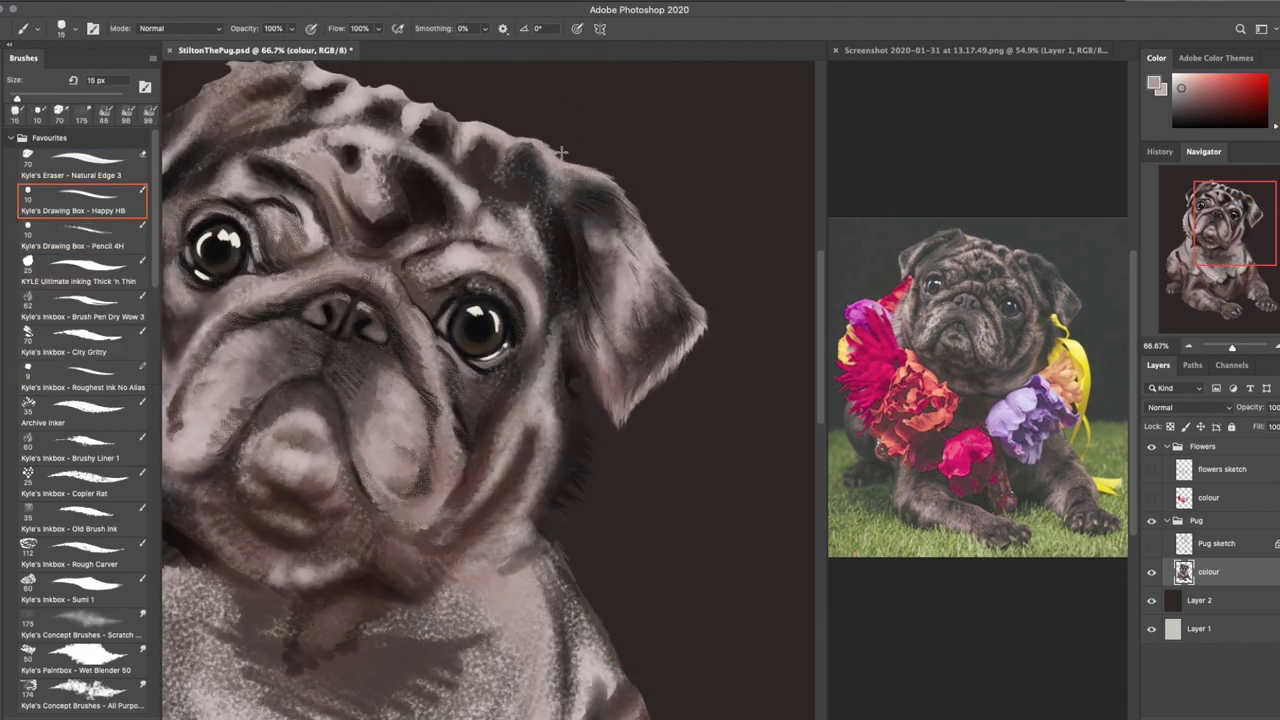
# Draw fur strands over the crown and forehead wrinkles at 15 px and on the left-hand ear at 10 px
pyautogui.moveTo(383, 92); pyautogui.dragTo(483, 132)
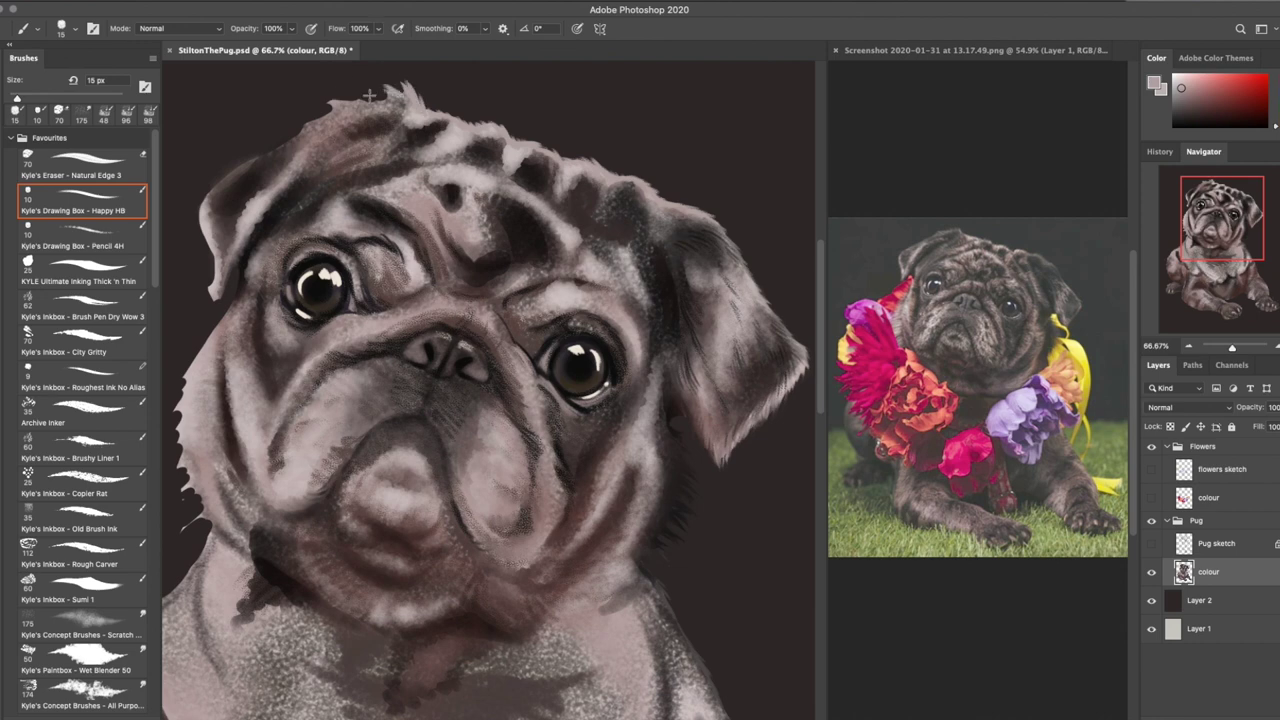
pyautogui.keyDown('alt'); pyautogui.click(621, 208); pyautogui.keyUp('alt')
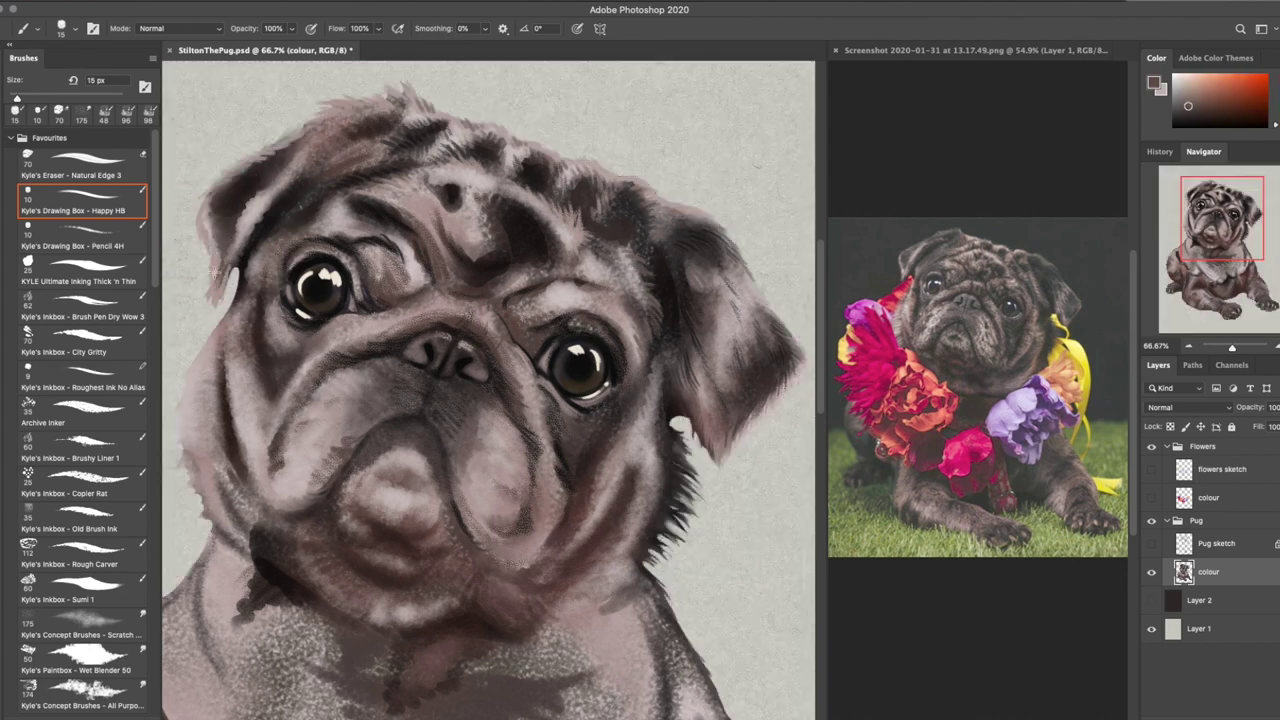
pyautogui.keyDown('alt'); pyautogui.click(215, 173); pyautogui.keyUp('alt')
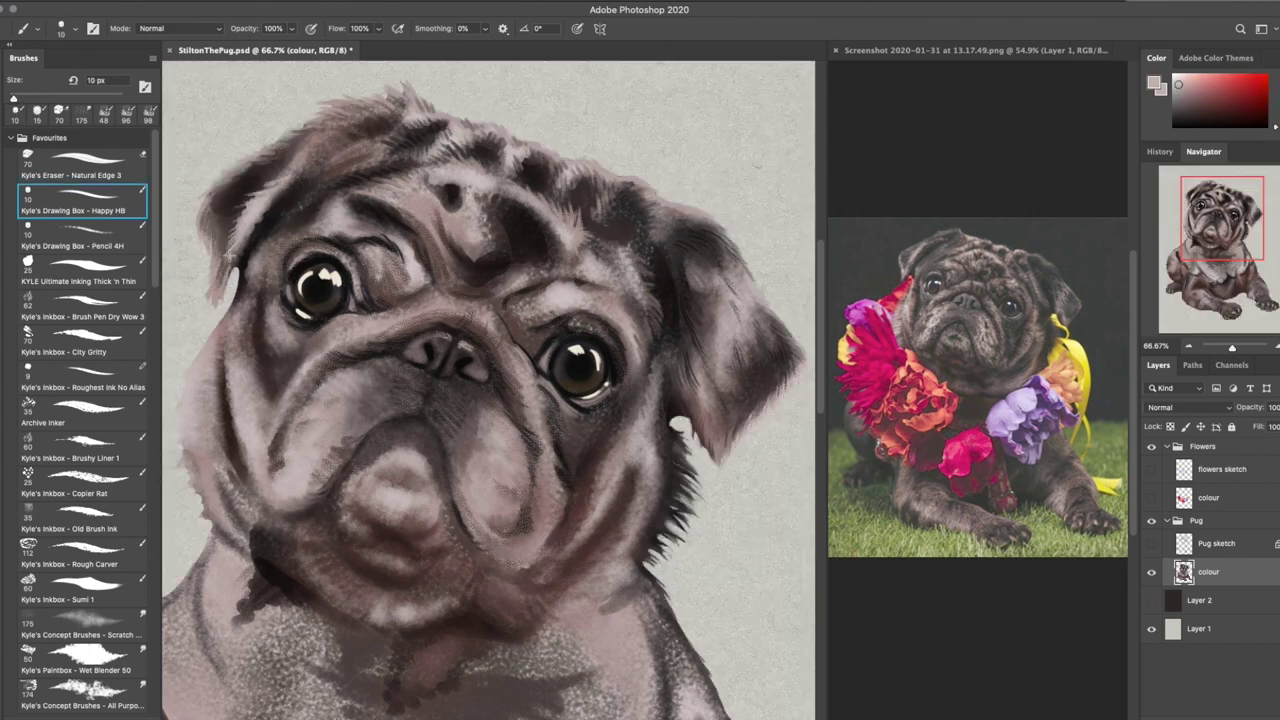
pyautogui.keyDown('alt'); pyautogui.click(248, 228); pyautogui.keyUp('alt')
# Refine the furry outline of the left-hand cheek and clean up its stray marks with the 10 px Happy HB brush and the eraser
pyautogui.press('r')
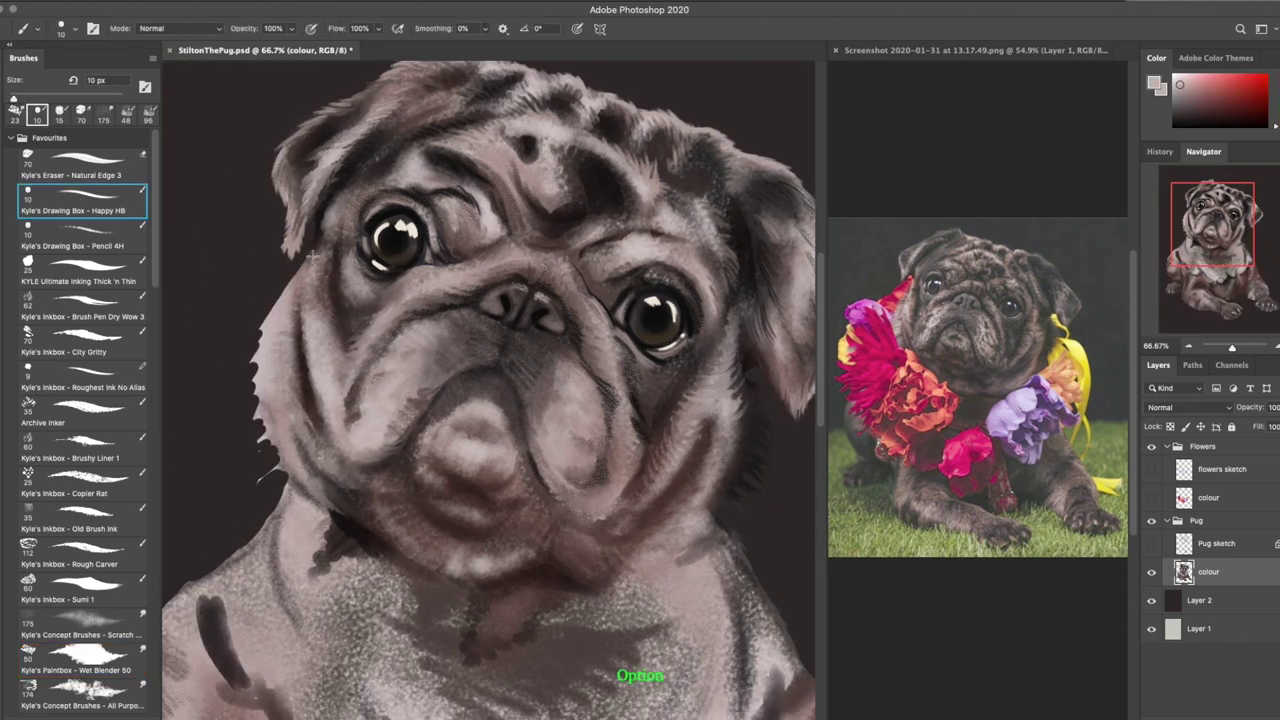
pyautogui.press('e')
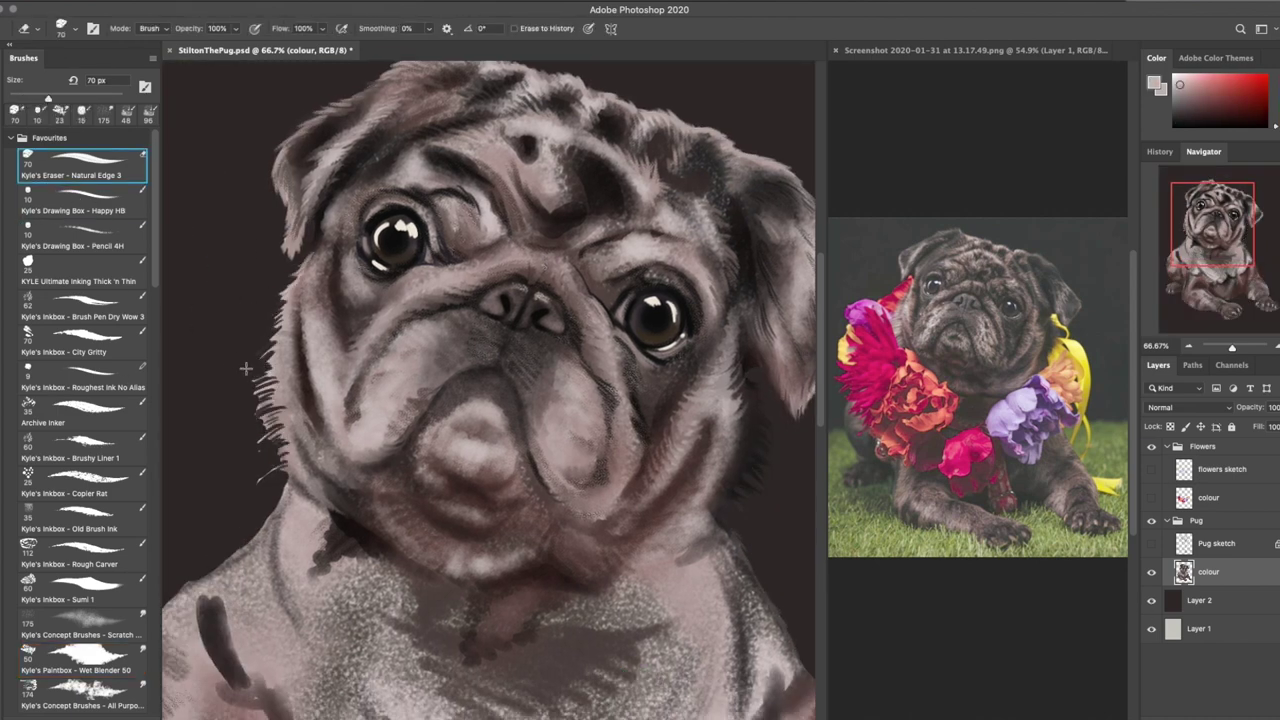
pyautogui.press('s')
pyautogui.click(274, 477)
pyautogui.press('Return')
pyautogui.press('b')
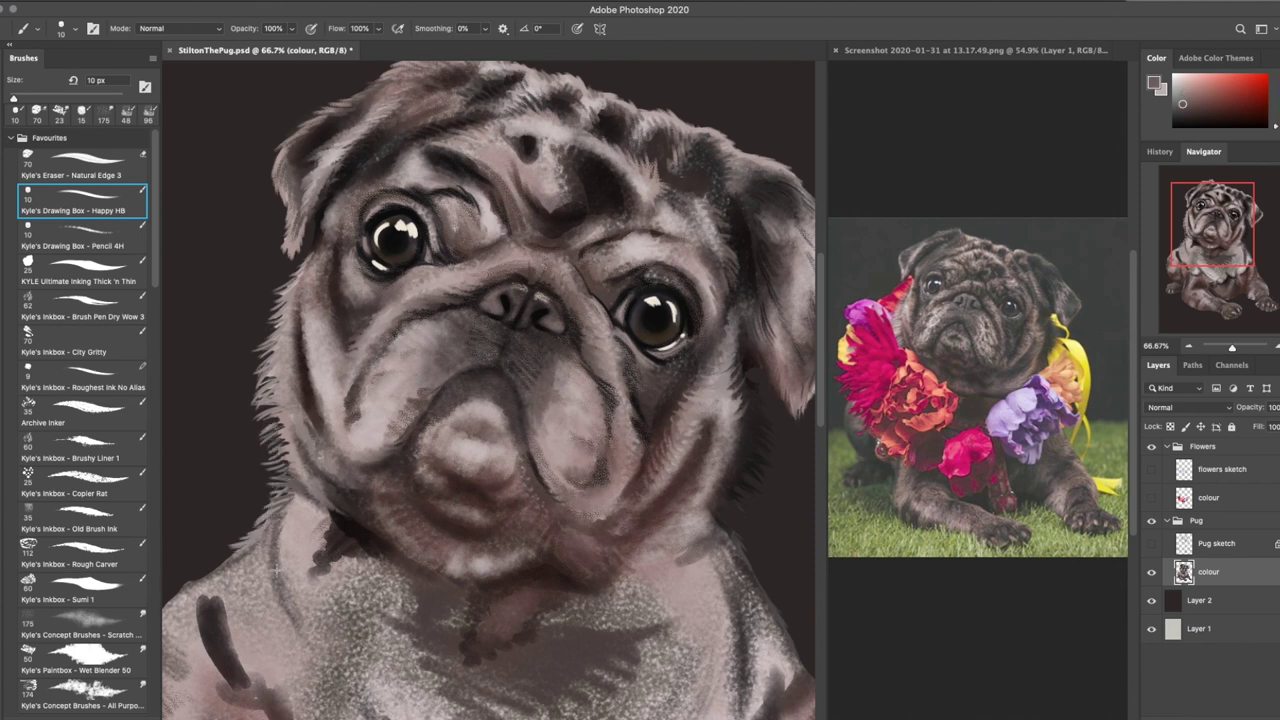
pyautogui.keyDown('alt'); pyautogui.click(378, 276); pyautogui.keyUp('alt')
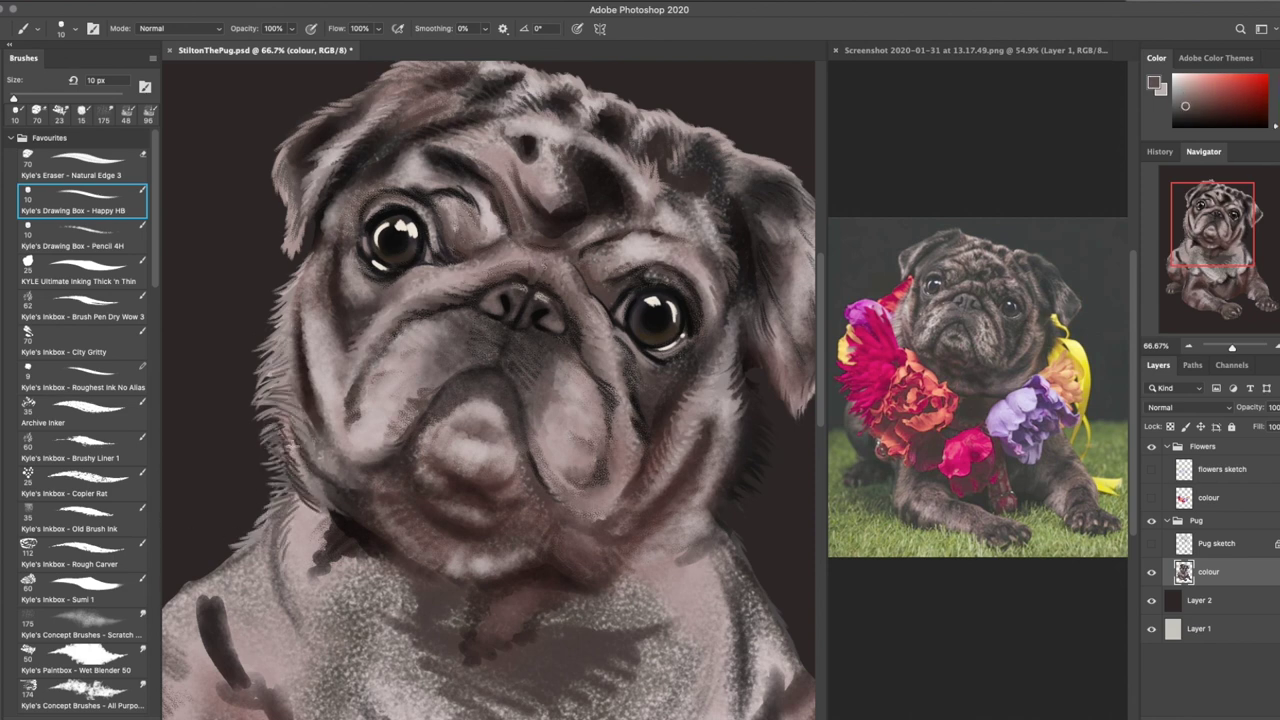
# Draw fine sampled-colour hairs below the right-hand eye and light hairs on the cheeks and muzzle
pyautogui.press('r')
pyautogui.scroll(-3, 310, 420)
pyautogui.scroll(5, 310, 420)
pyautogui.scroll(-2, 310, 420)
pyautogui.press('b')
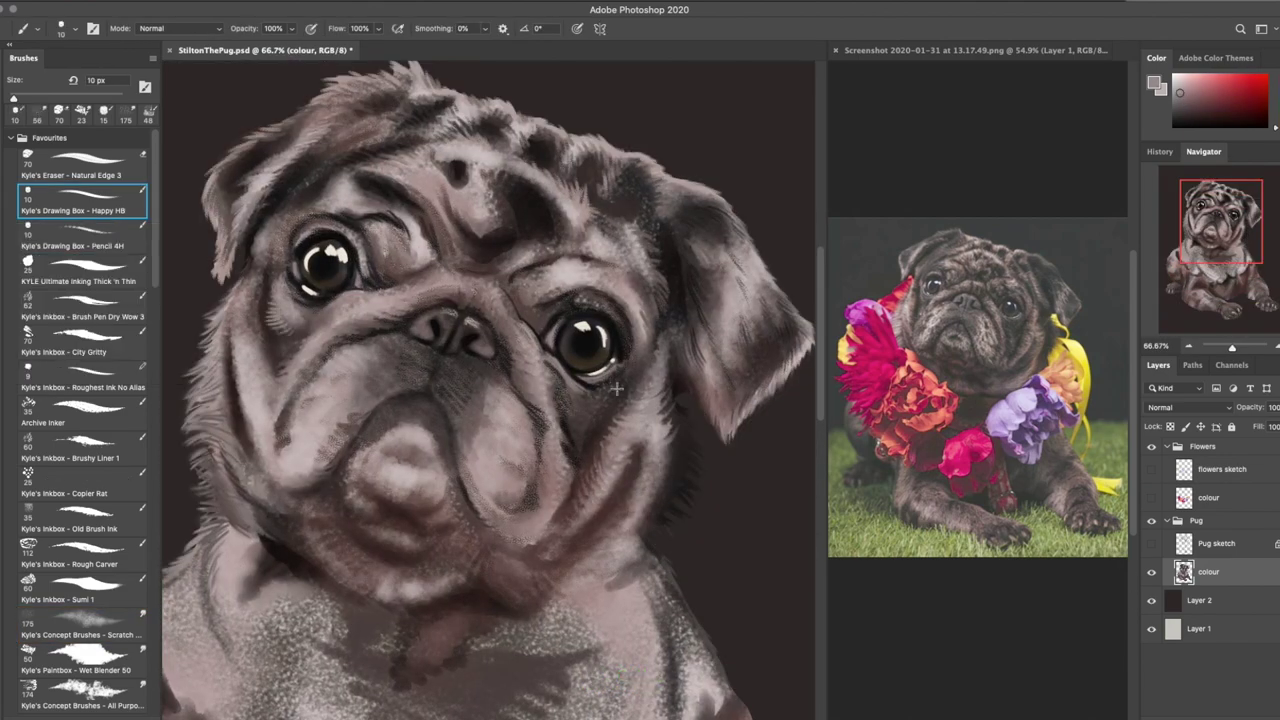
pyautogui.keyDown('alt'); pyautogui.click(594, 393); pyautogui.keyUp('alt')
pyautogui.keyDown('alt'); pyautogui.click(495, 422); pyautogui.keyUp('alt')
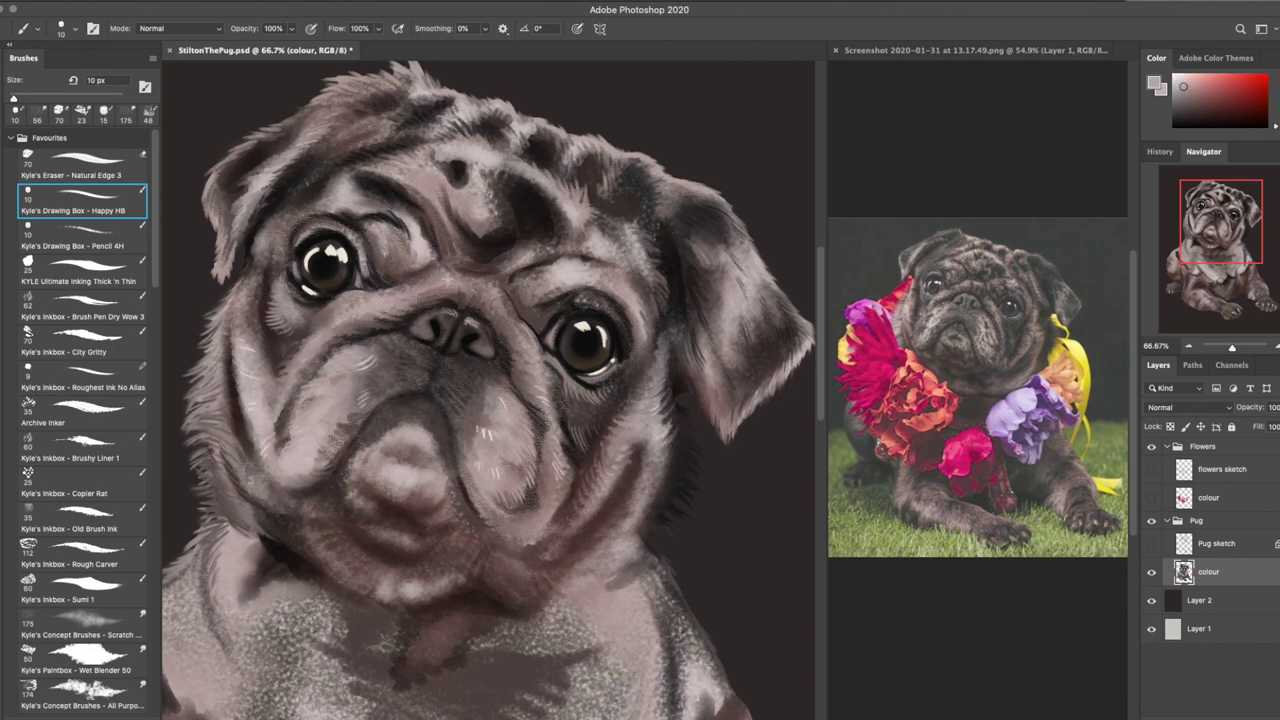
# Define the eye rim, nose and mouth line with sampled dark tones and shade the upper chin using the 10 px Happy HB brush
pyautogui.keyDown('alt'); pyautogui.click(578, 362); pyautogui.keyUp('alt')
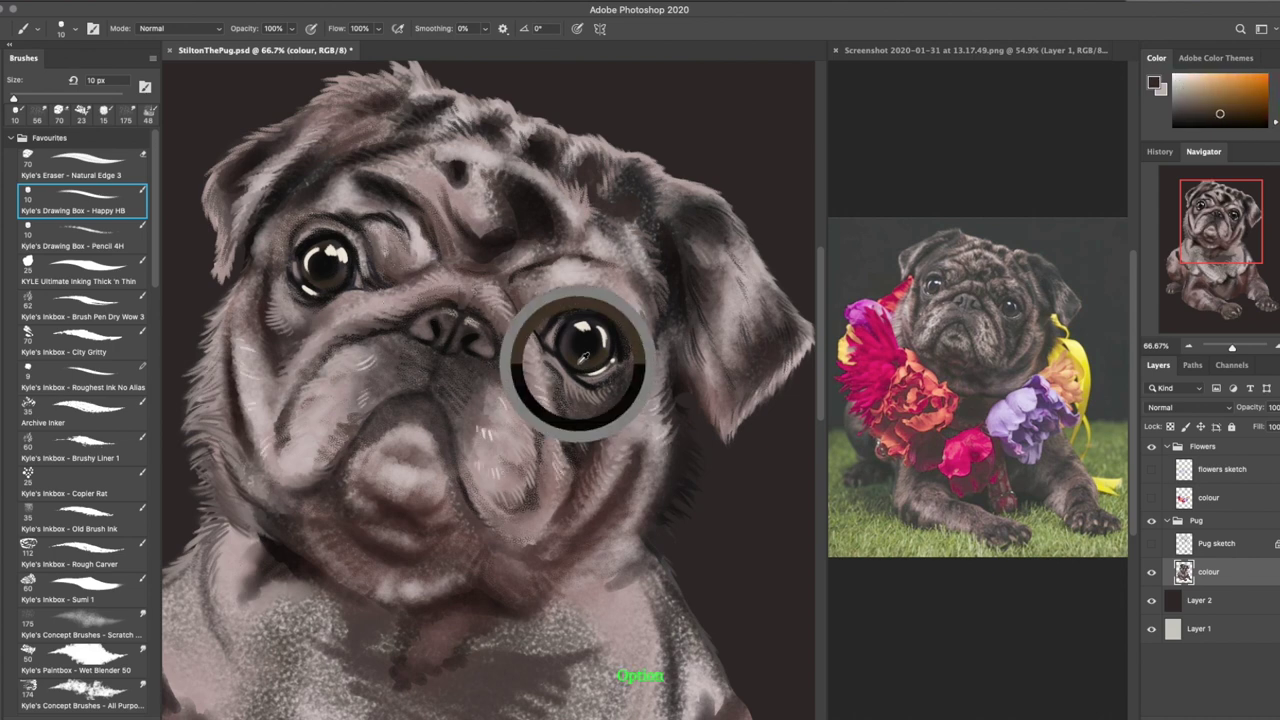
pyautogui.keyDown('alt'); pyautogui.click(495, 340); pyautogui.keyUp('alt')
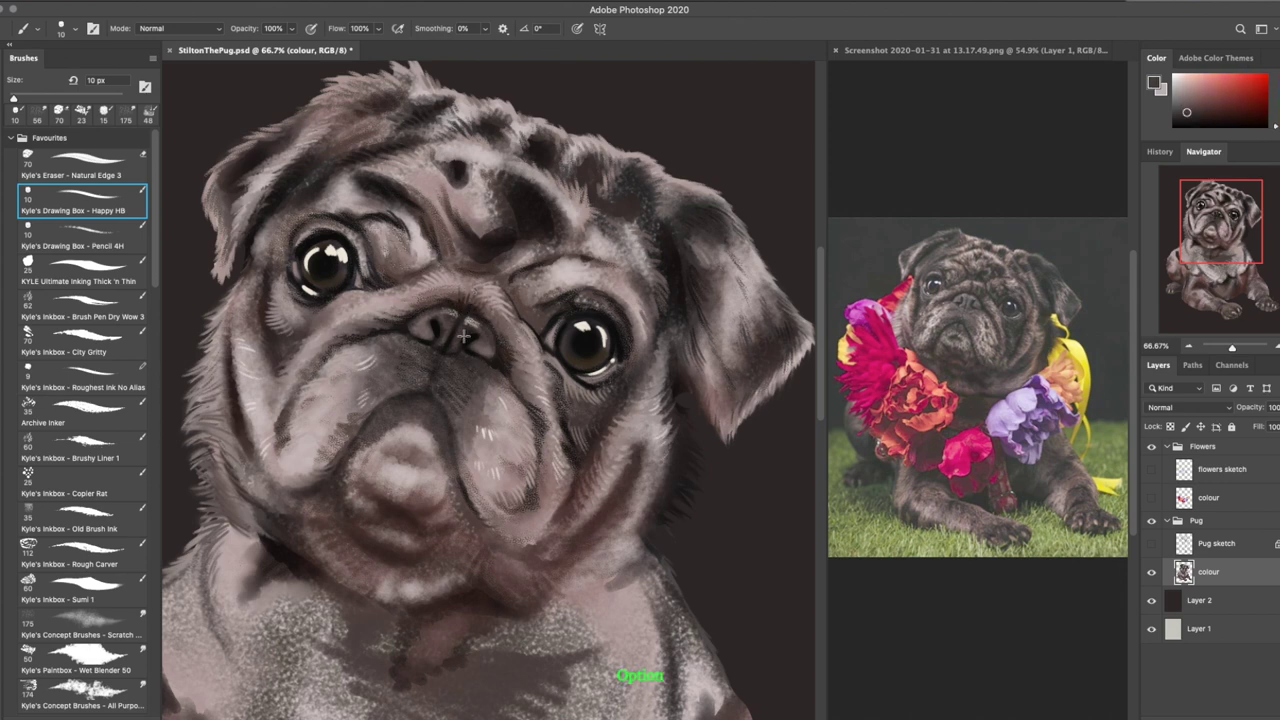
pyautogui.keyDown('alt'); pyautogui.click(429, 377); pyautogui.keyUp('alt')
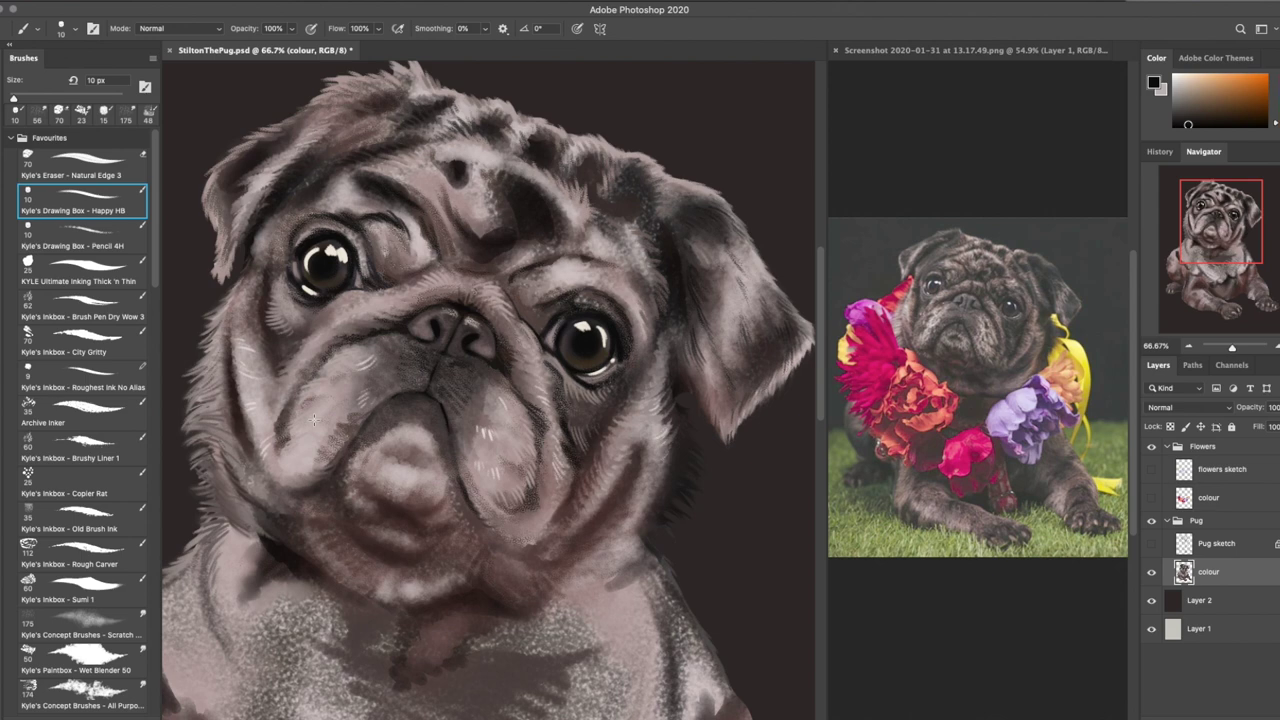
pyautogui.keyDown('alt'); pyautogui.click(412, 399); pyautogui.keyUp('alt')
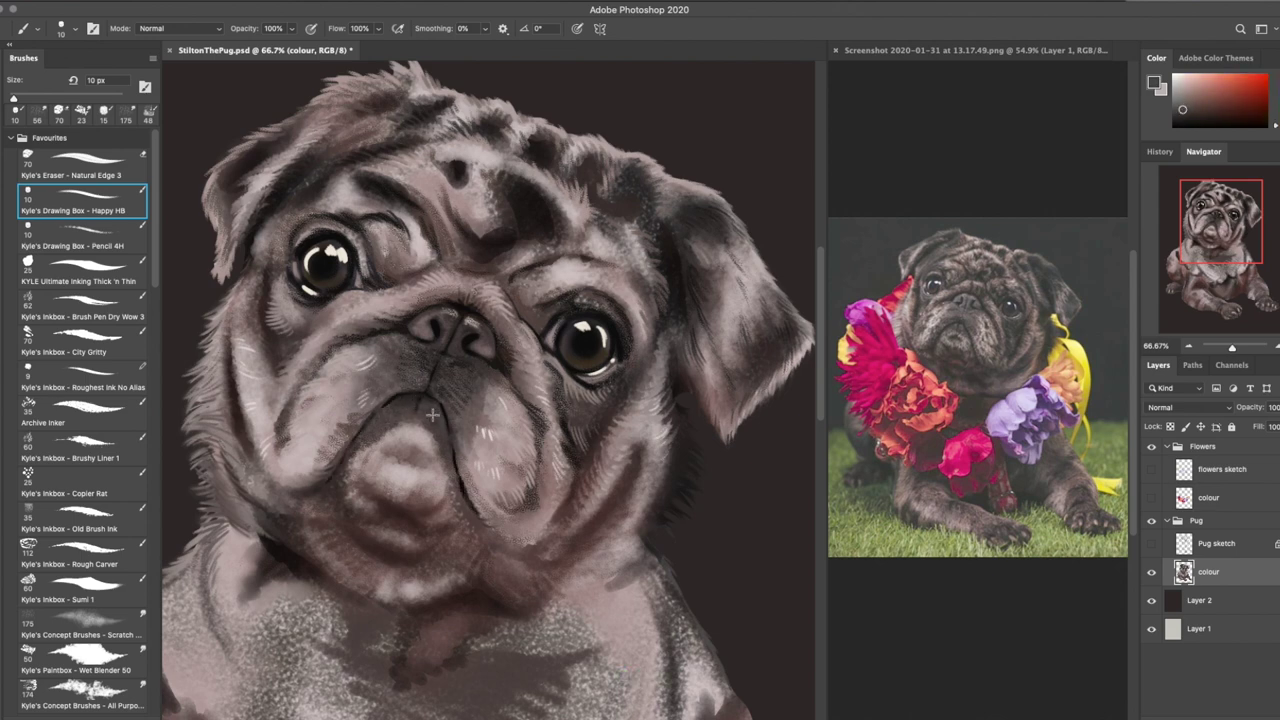
# Enlarge the colour picker and darken the chin with the Ultimate Watercolor Soft B brush at 125 px in Multiply mode
pyautogui.moveTo(1221, 142); pyautogui.dragTo(1221, 228)
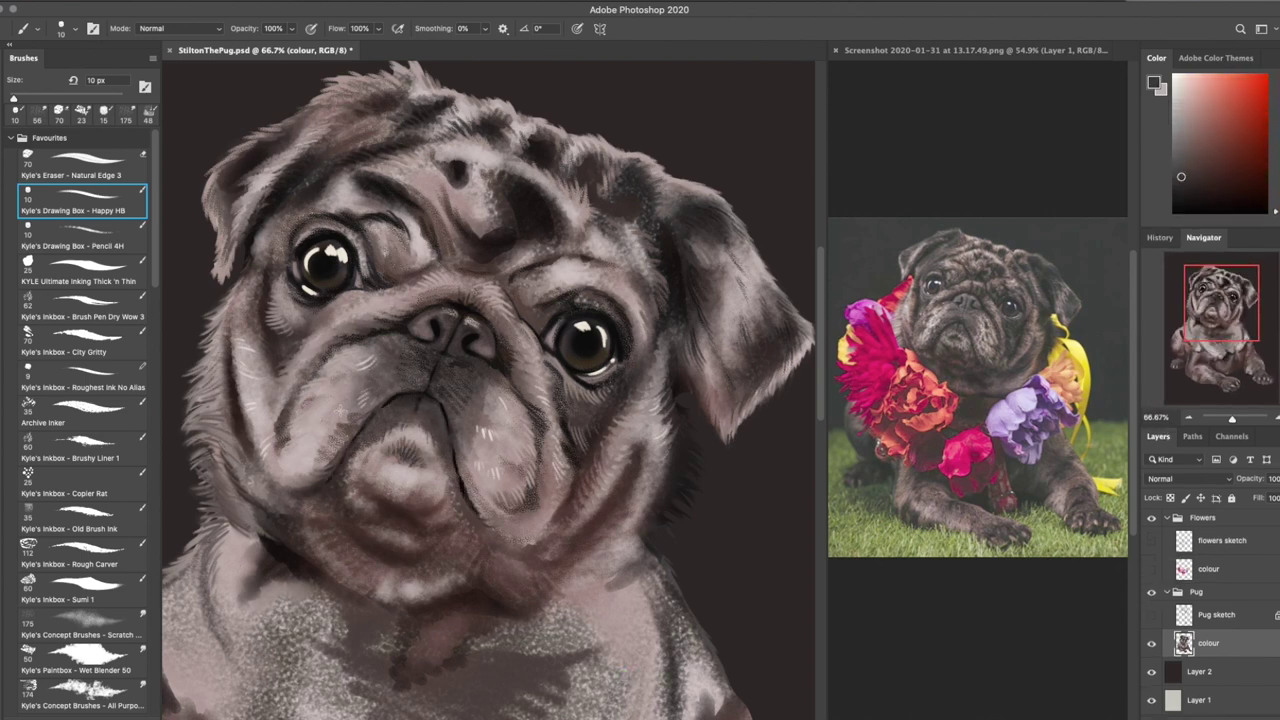
pyautogui.scroll(-3, 63, 488)
pyautogui.click(83, 666)
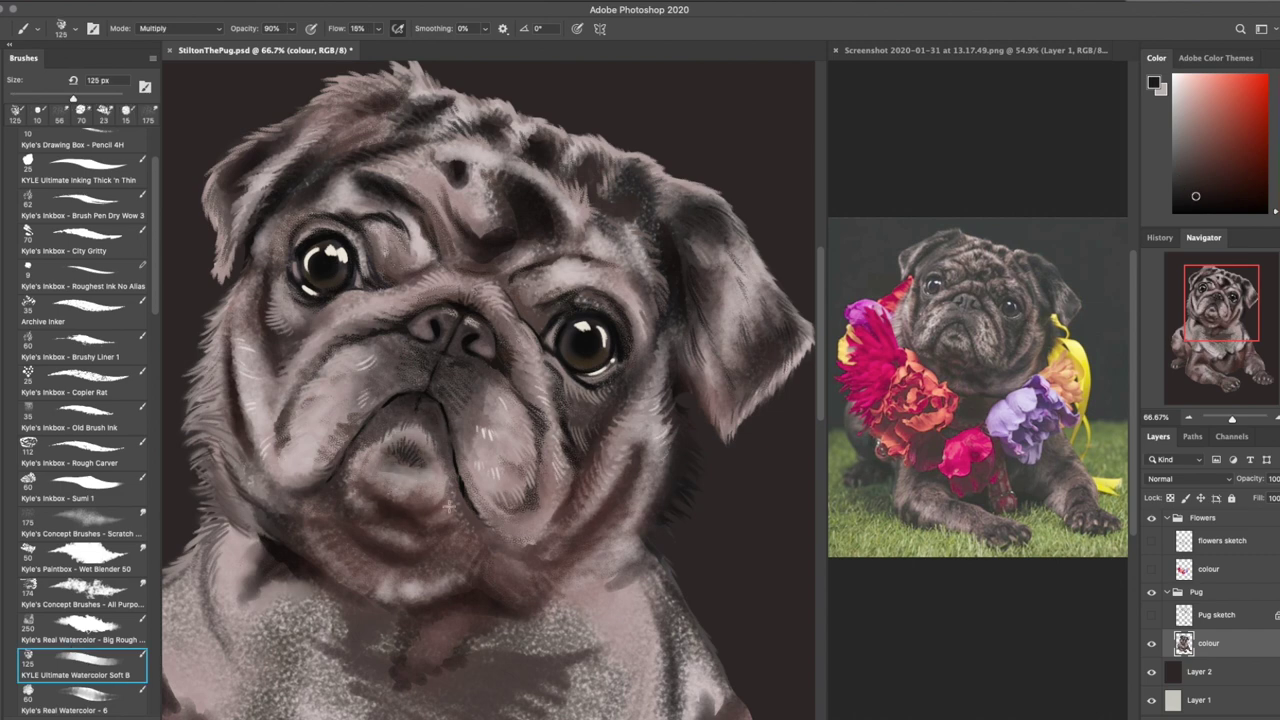
# Draw fine hairs along the jaw, lower cheek and chin with the 10 px Happy HB brush in sampled fur colours
pyautogui.scroll(2, 80, 300)
pyautogui.click(80, 152)
pyautogui.keyDown('alt'); pyautogui.click(241, 436); pyautogui.keyUp('alt')
pyautogui.keyDown('alt'); pyautogui.click(262, 533); pyautogui.keyUp('alt')
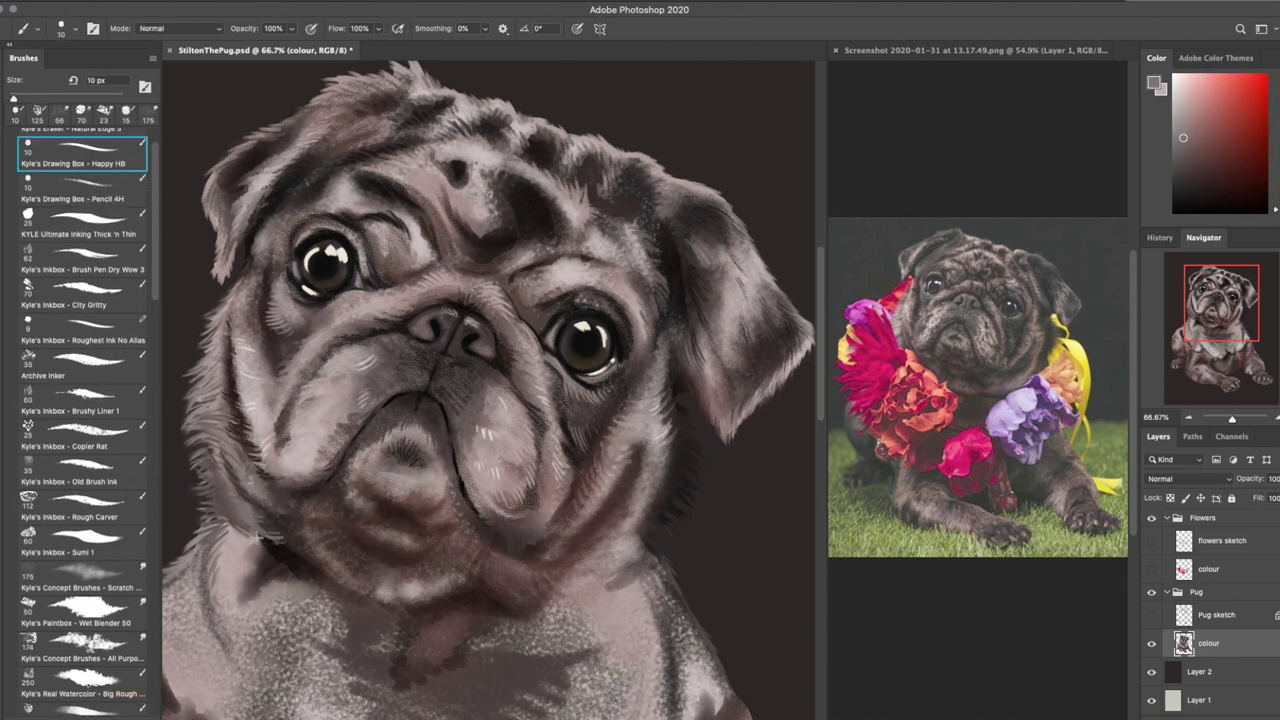
pyautogui.keyDown('alt'); pyautogui.click(432, 427); pyautogui.keyUp('alt')
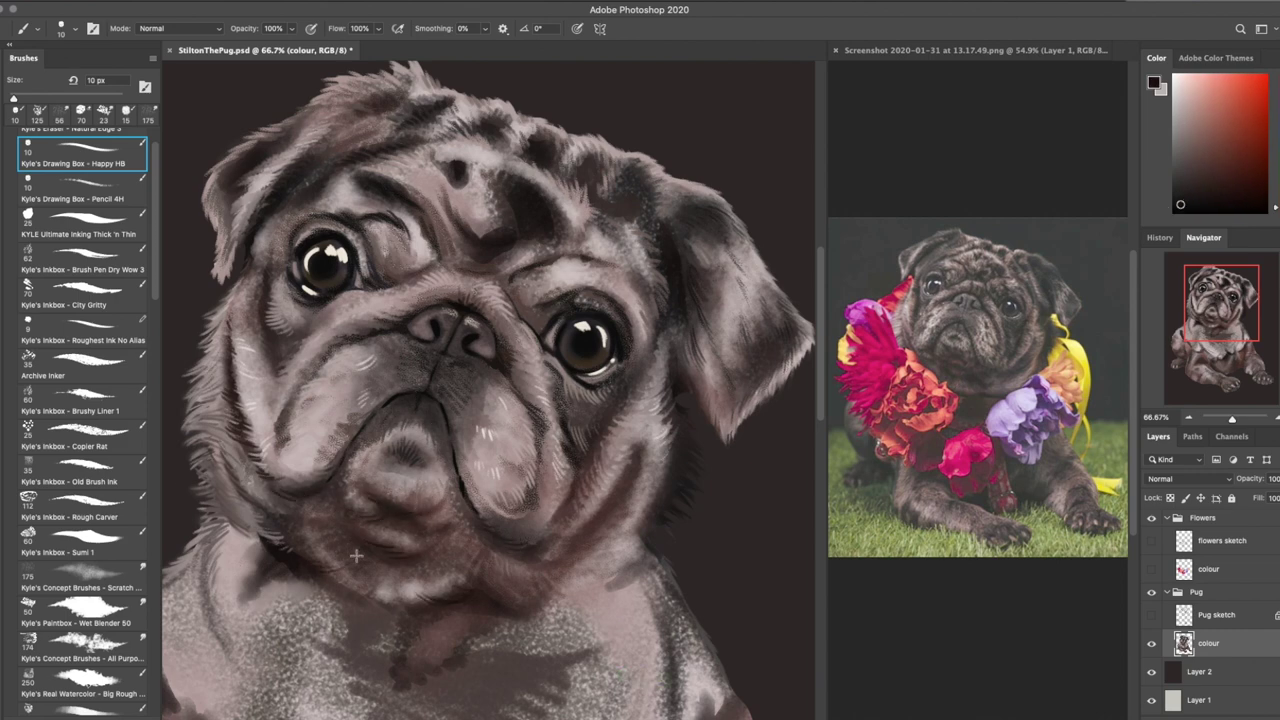
# Add dark whisker spots and light hair strokes across the muzzle, cheeks and chin
pyautogui.press('super+minus')
pyautogui.press('super+equal')
pyautogui.keyDown('alt'); pyautogui.click(300, 525); pyautogui.keyUp('alt')
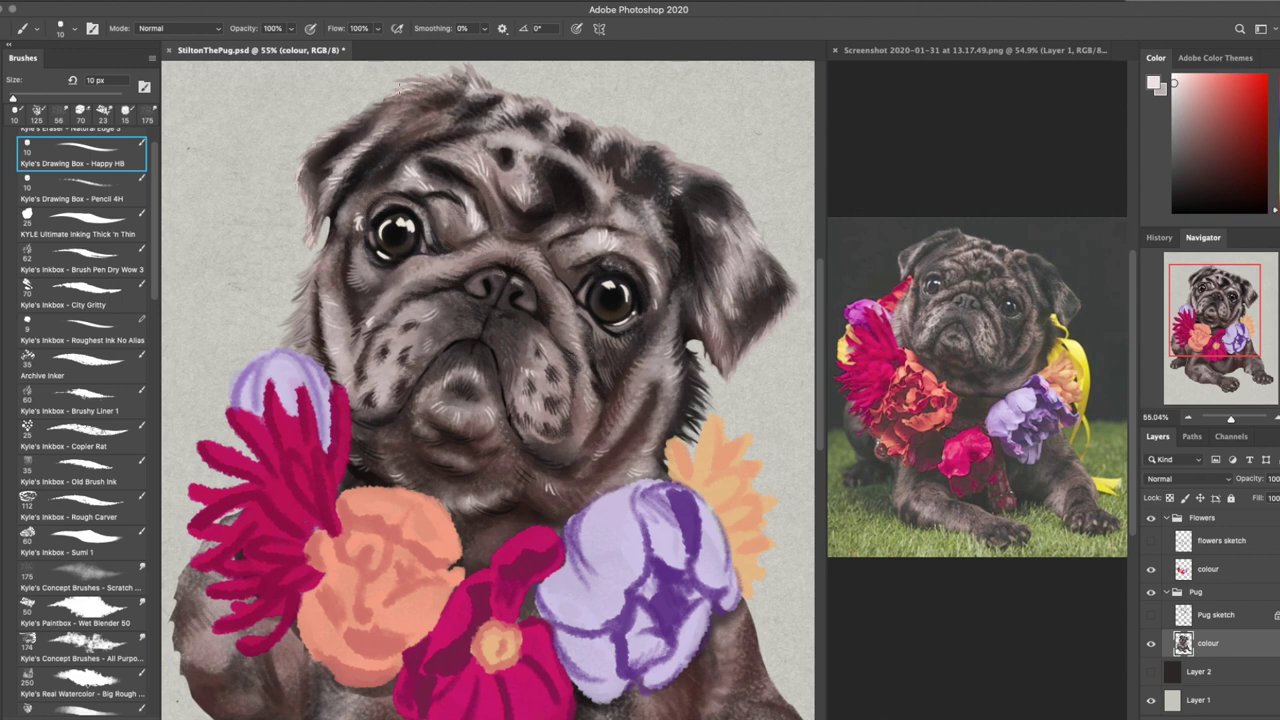
# Paint hair strokes over the forehead wrinkles between the ears in tones sampled from the fur
pyautogui.scroll(1, 664, 230)
pyautogui.keyDown('alt'); pyautogui.click(664, 230); pyautogui.keyUp('alt')
pyautogui.moveTo(500, 200); pyautogui.dragTo(515, 175)
pyautogui.keyDown('alt'); pyautogui.click(540, 186); pyautogui.keyUp('alt')
pyautogui.moveTo(545, 230); pyautogui.dragTo(512, 236)
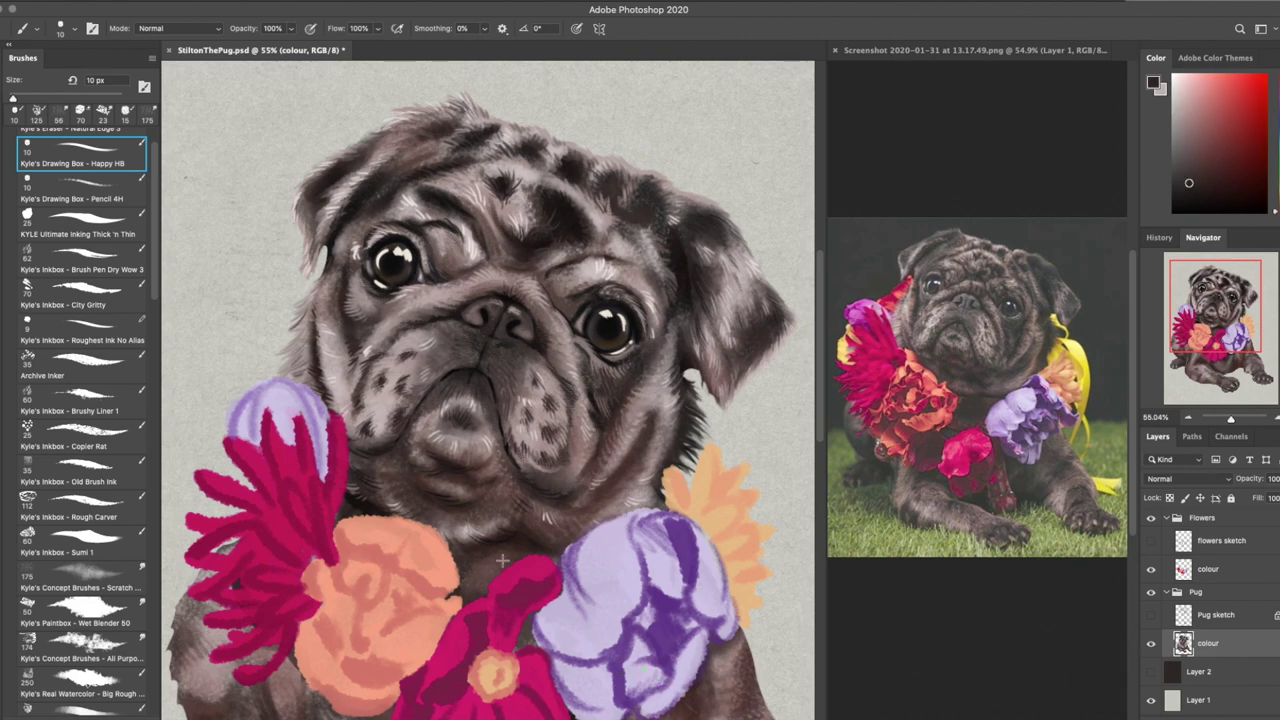
# Draw fine hairs on the neck above the flowers and touch up the fur around the right-hand ear tip in sampled colours
pyautogui.keyDown('alt'); pyautogui.click(608, 314); pyautogui.keyUp('alt')
pyautogui.press('super+equal')
pyautogui.moveTo(695, 175); pyautogui.dragTo(610, 232)
pyautogui.keyDown('alt'); pyautogui.click(610, 232); pyautogui.keyUp('alt')
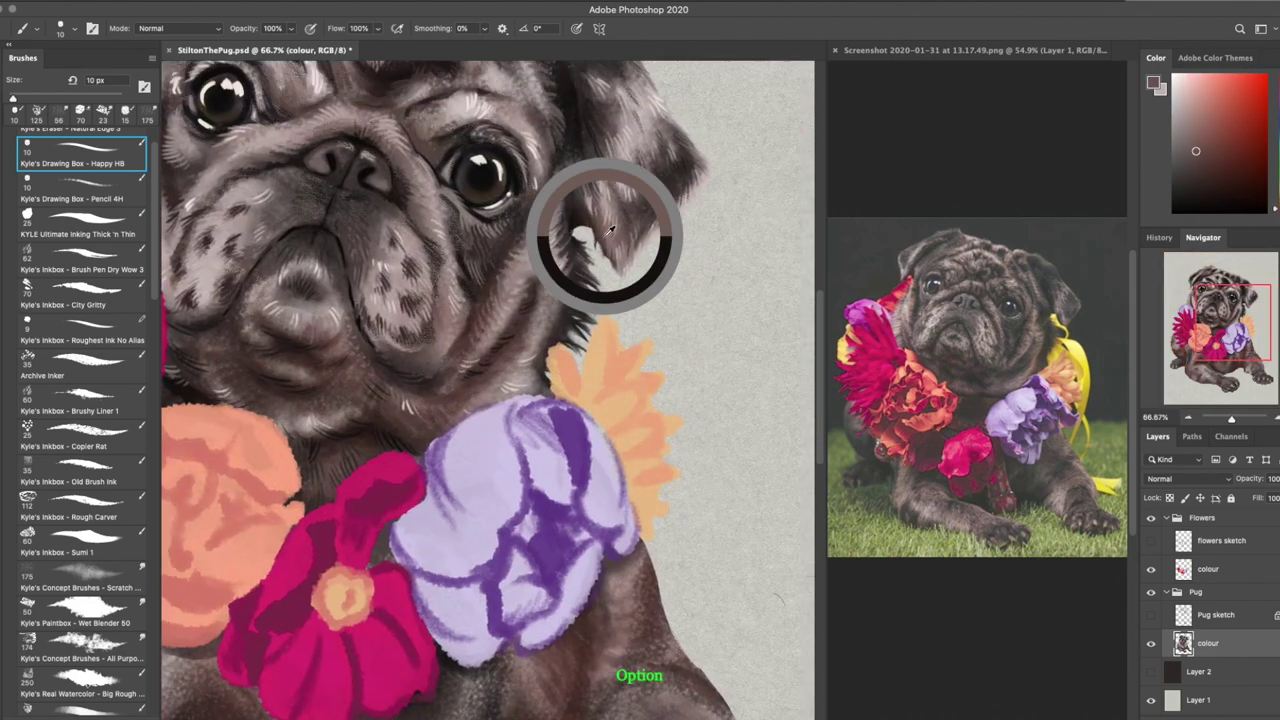
pyautogui.hscroll(-5, 490, 380)
pyautogui.scroll(2, 490, 380)
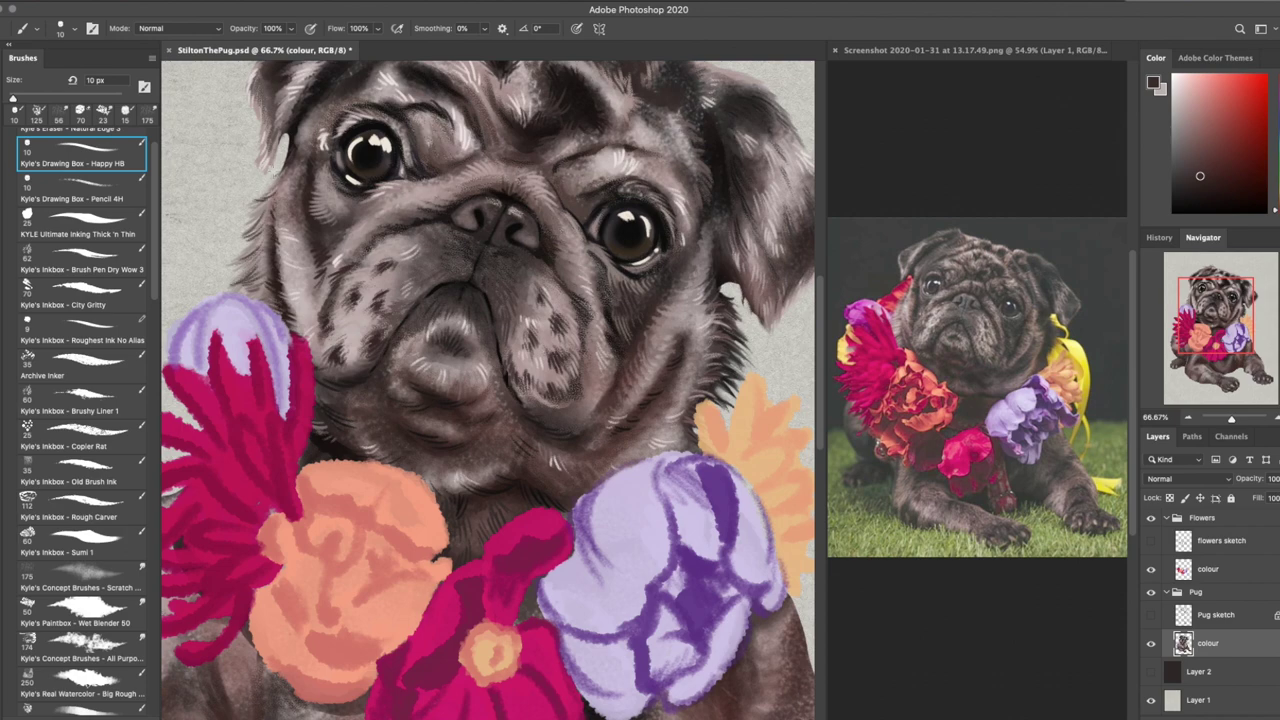
# Paint highlights on the claws and define the toes of both front paws with the Happy HB brush at 15 px
pyautogui.scroll(-10, 508, 351)
pyautogui.hscroll(3, 508, 351)
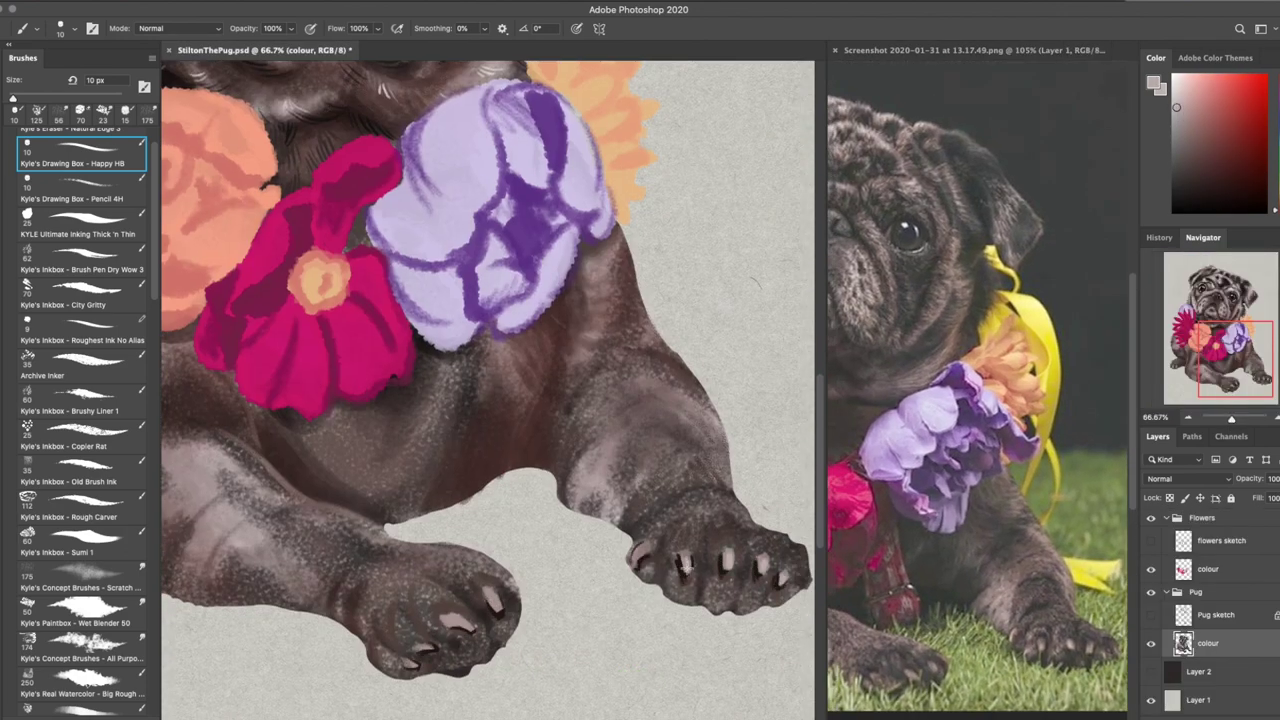
pyautogui.press(']')
pyautogui.keyDown('alt'); pyautogui.click(750, 535); pyautogui.keyUp('alt')
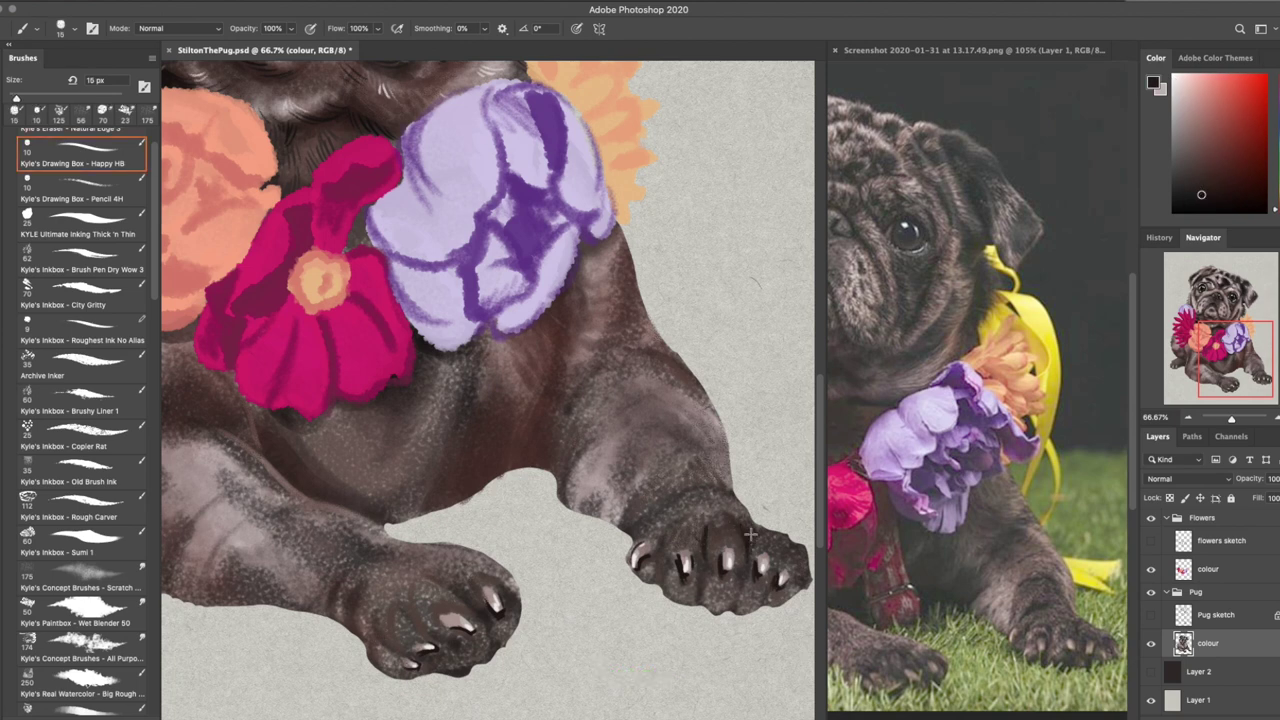
pyautogui.scroll(-3, 788, 592)
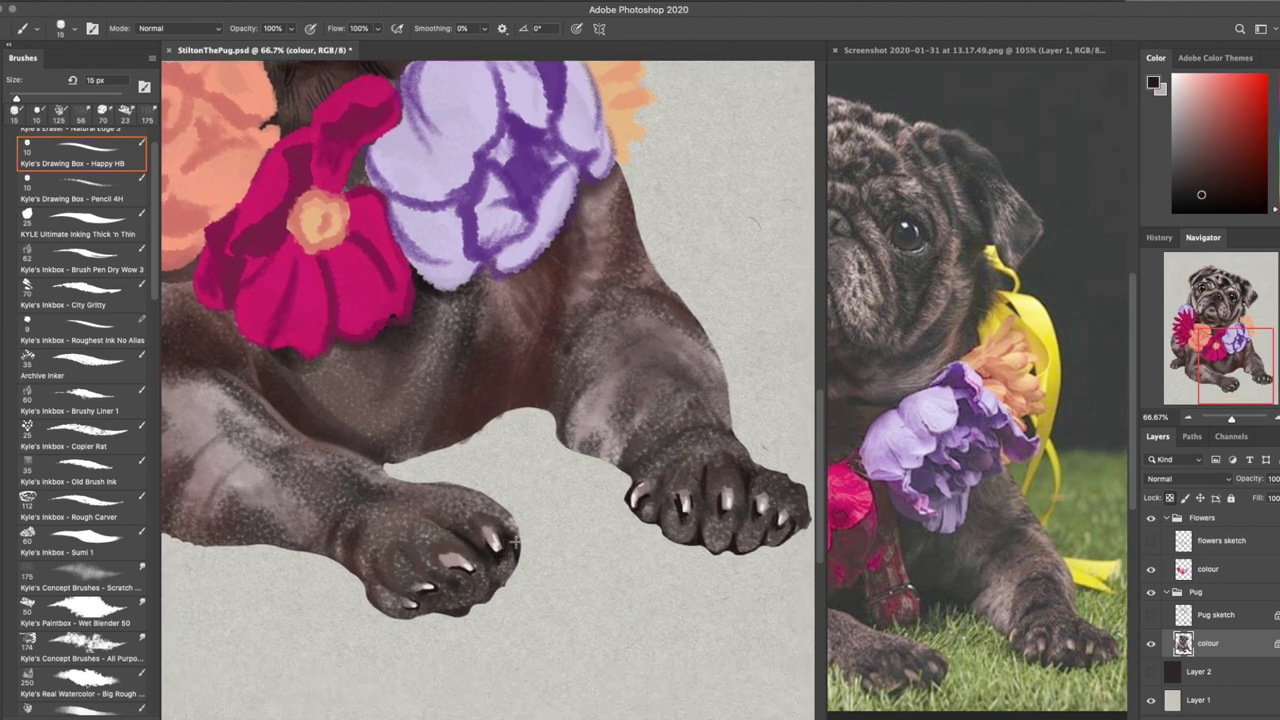
pyautogui.keyDown('alt'); pyautogui.click(1027, 652); pyautogui.keyUp('alt')
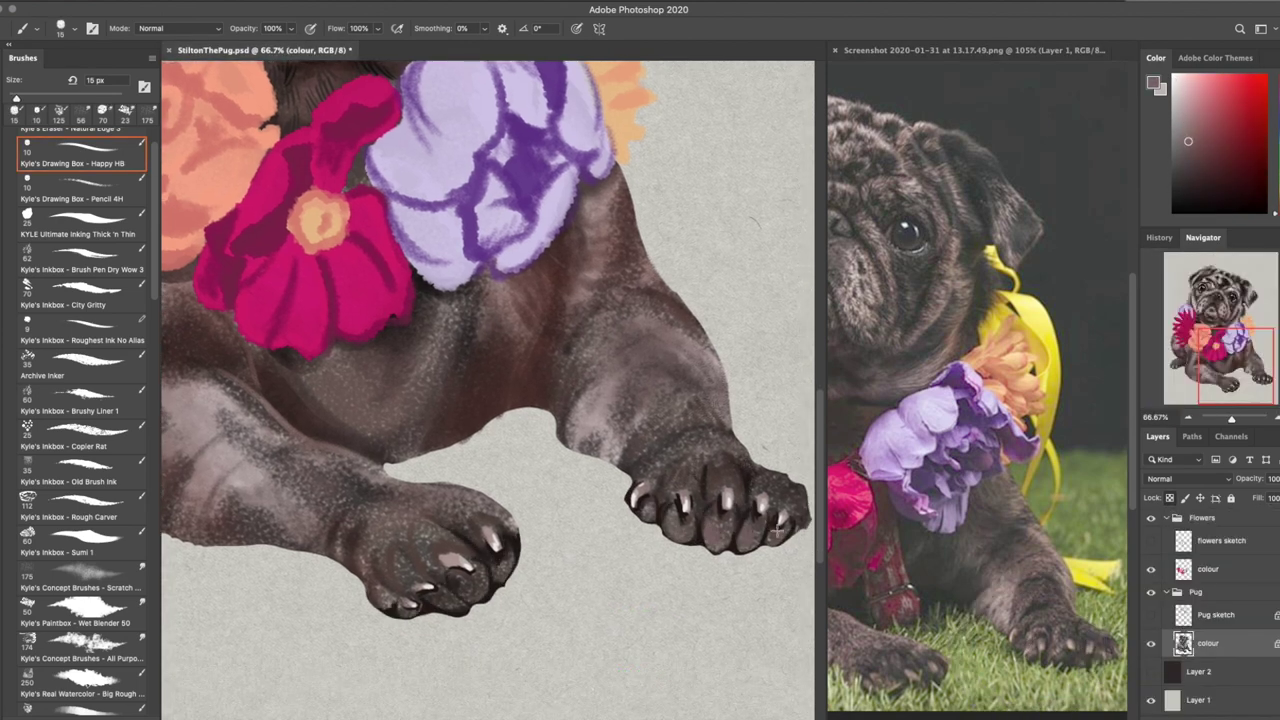
# Shade the pug's back, rear leg and bent front leg with the Big Rough watercolor brush at 46 px
pyautogui.click(85, 592)
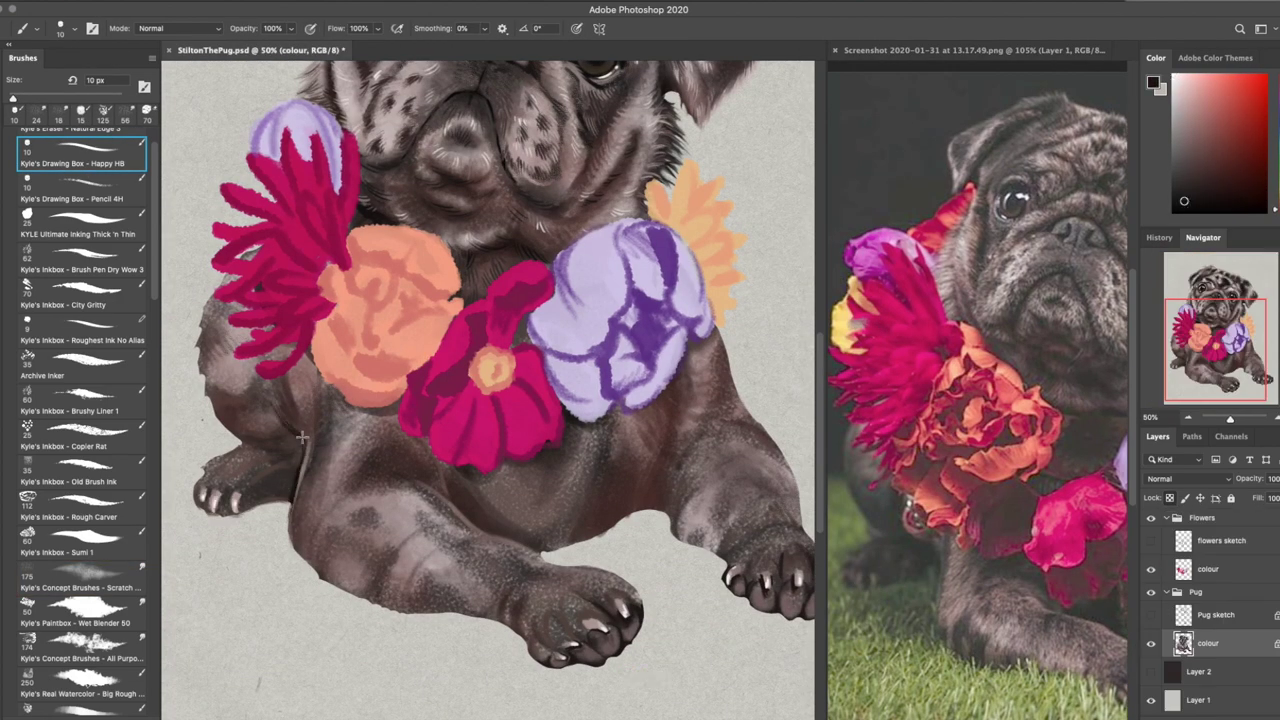
pyautogui.scroll(-10, 80, 450)
pyautogui.click(80, 250)
pyautogui.moveTo(290, 415); pyautogui.dragTo(215, 505)
pyautogui.moveTo(440, 455)
pyautogui.mouseDown()
pyautogui.moveTo(365, 551)
pyautogui.moveTo(440, 592)
pyautogui.moveTo(305, 530)
pyautogui.moveTo(500, 505)
pyautogui.moveTo(203, 333)
pyautogui.mouseUp()
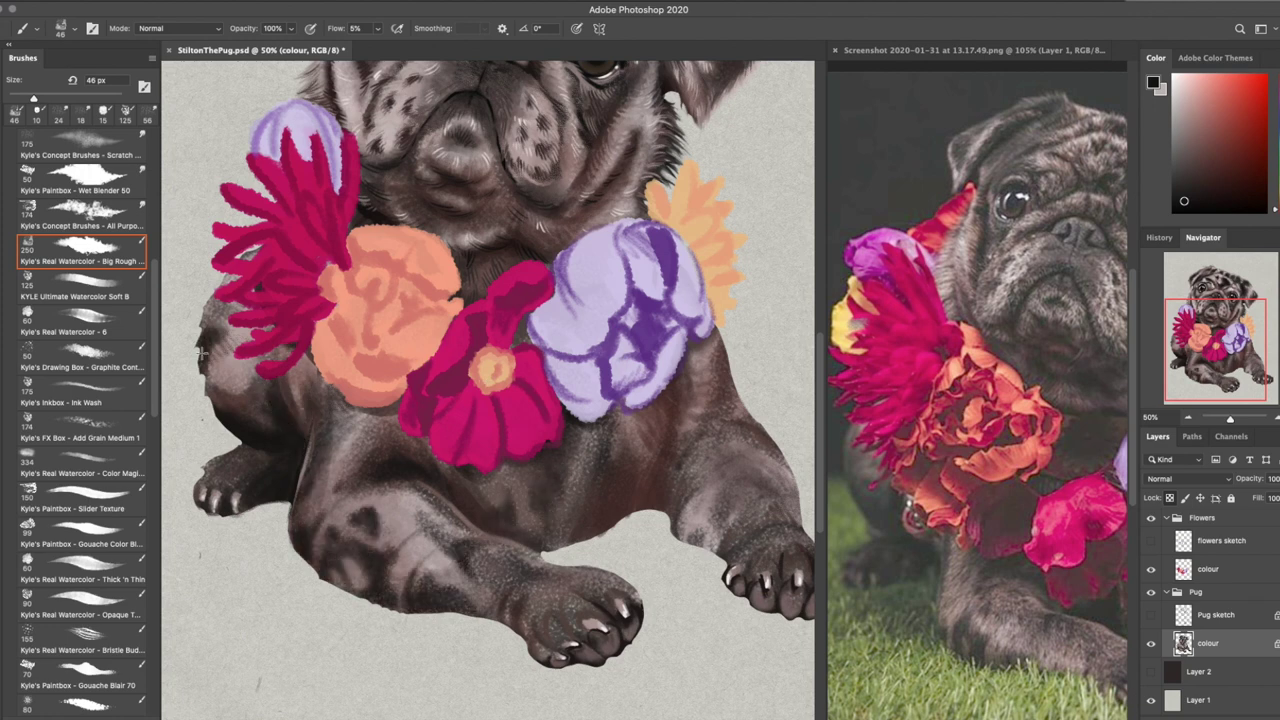
# Paint fine hairs along the back, rear paw and outer front leg with the Happy HB brush at 10 px in sampled fur colours
pyautogui.press('b')
pyautogui.keyDown('alt'); pyautogui.click(205, 335); pyautogui.keyUp('alt')
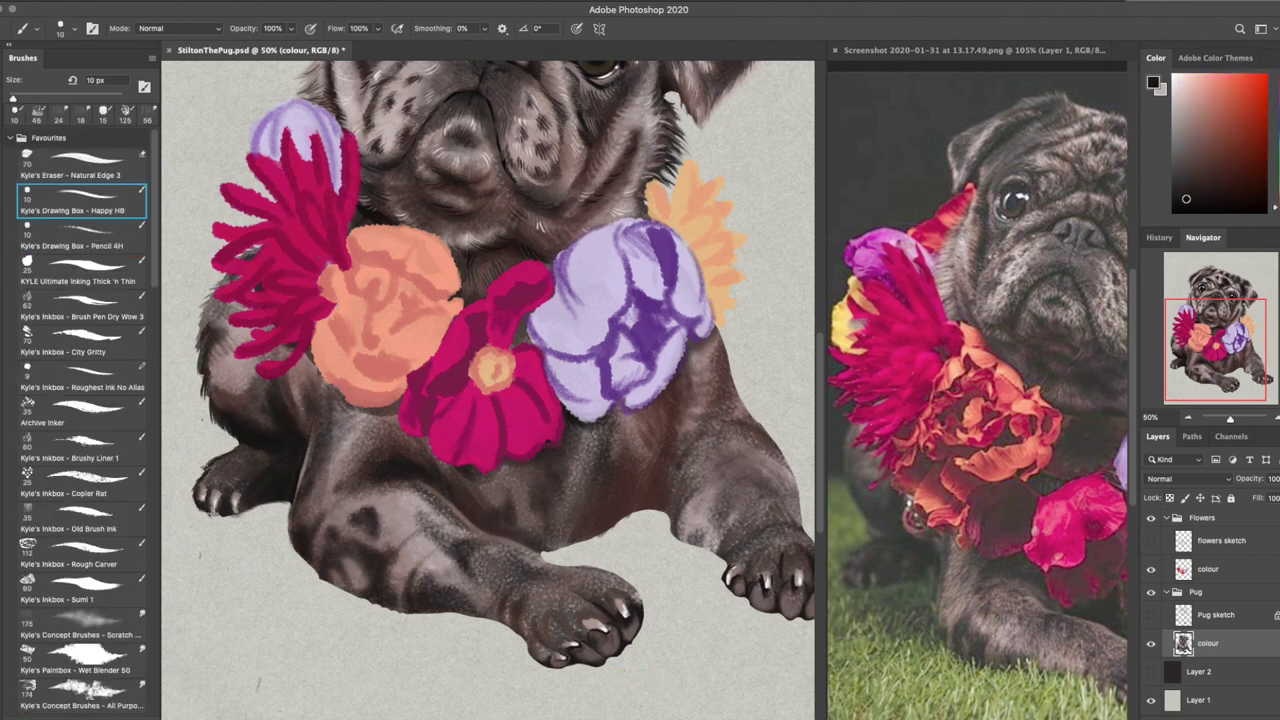
pyautogui.keyDown('alt'); pyautogui.click(228, 381); pyautogui.keyUp('alt')
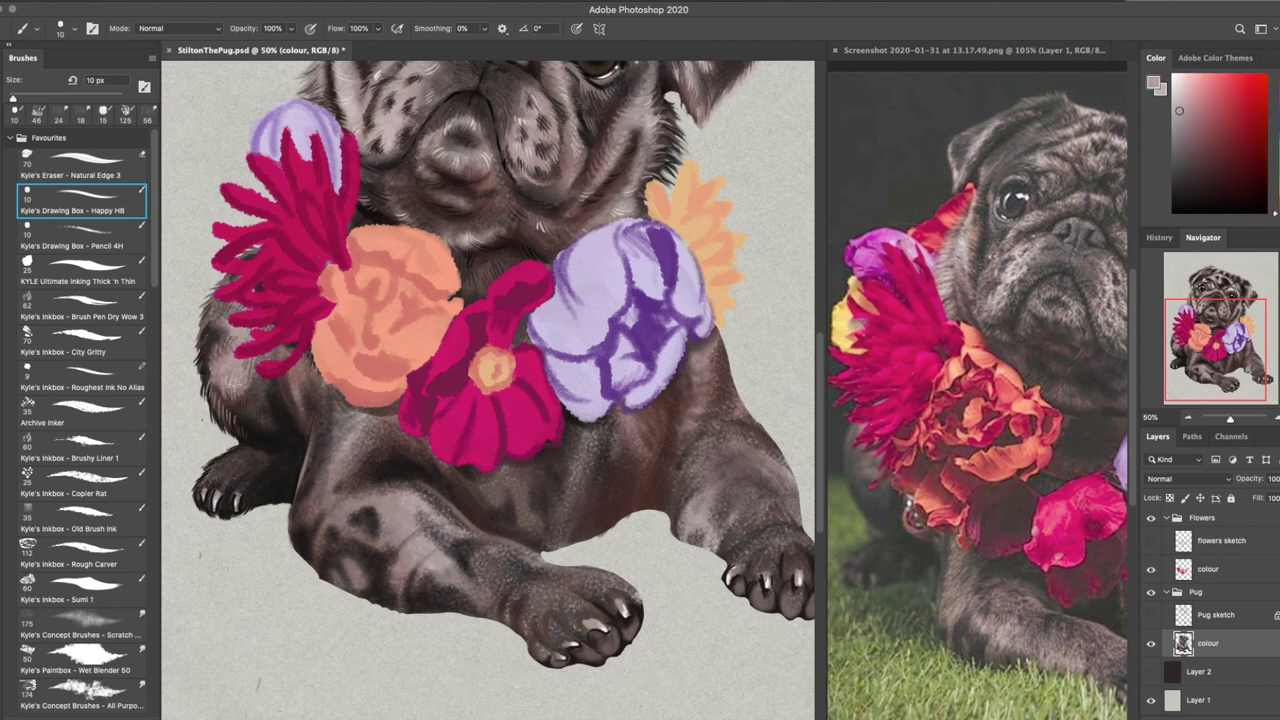
pyautogui.keyDown('alt'); pyautogui.click(310, 455); pyautogui.keyUp('alt')
pyautogui.keyDown('alt'); pyautogui.click(320, 570); pyautogui.keyUp('alt')
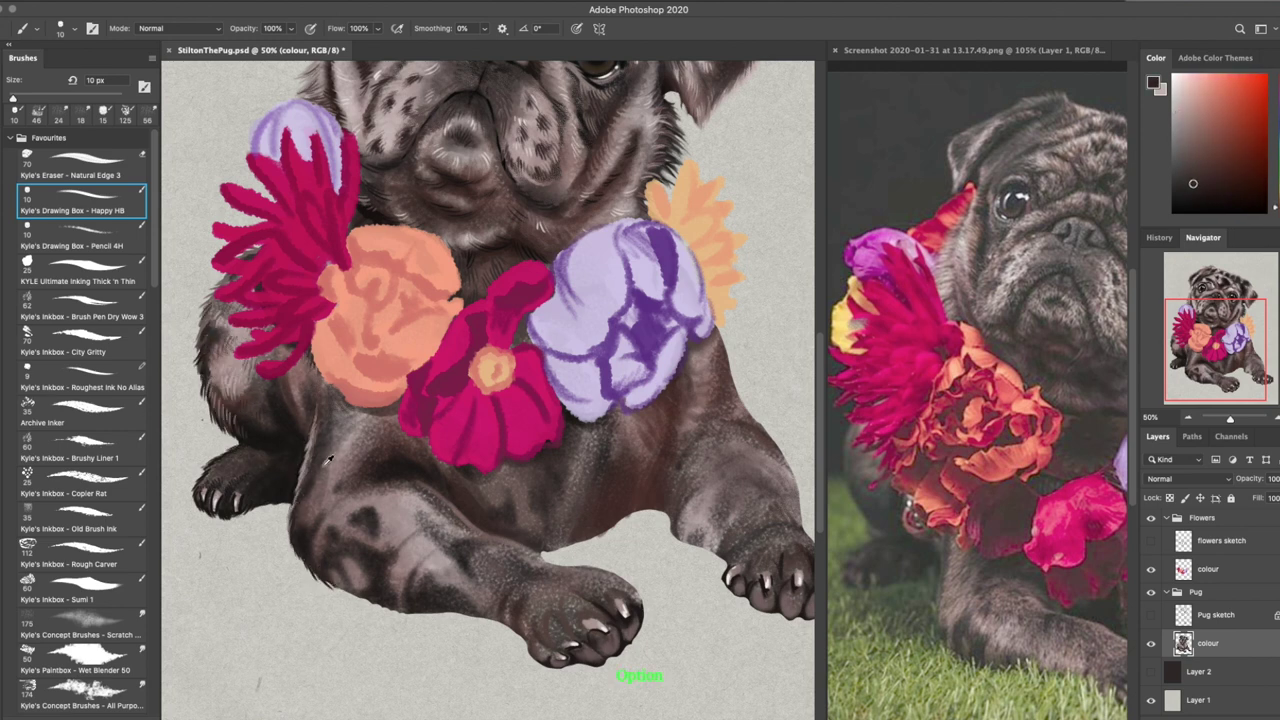
# Draw hair strokes over the bent front leg, its paw edge and the chest in light and dark tones sampled from the fur
pyautogui.keyDown('alt'); pyautogui.click(320, 485); pyautogui.keyUp('alt')
pyautogui.keyDown('alt'); pyautogui.click(355, 447); pyautogui.keyUp('alt')
pyautogui.keyDown('alt'); pyautogui.click(483, 597); pyautogui.keyUp('alt')
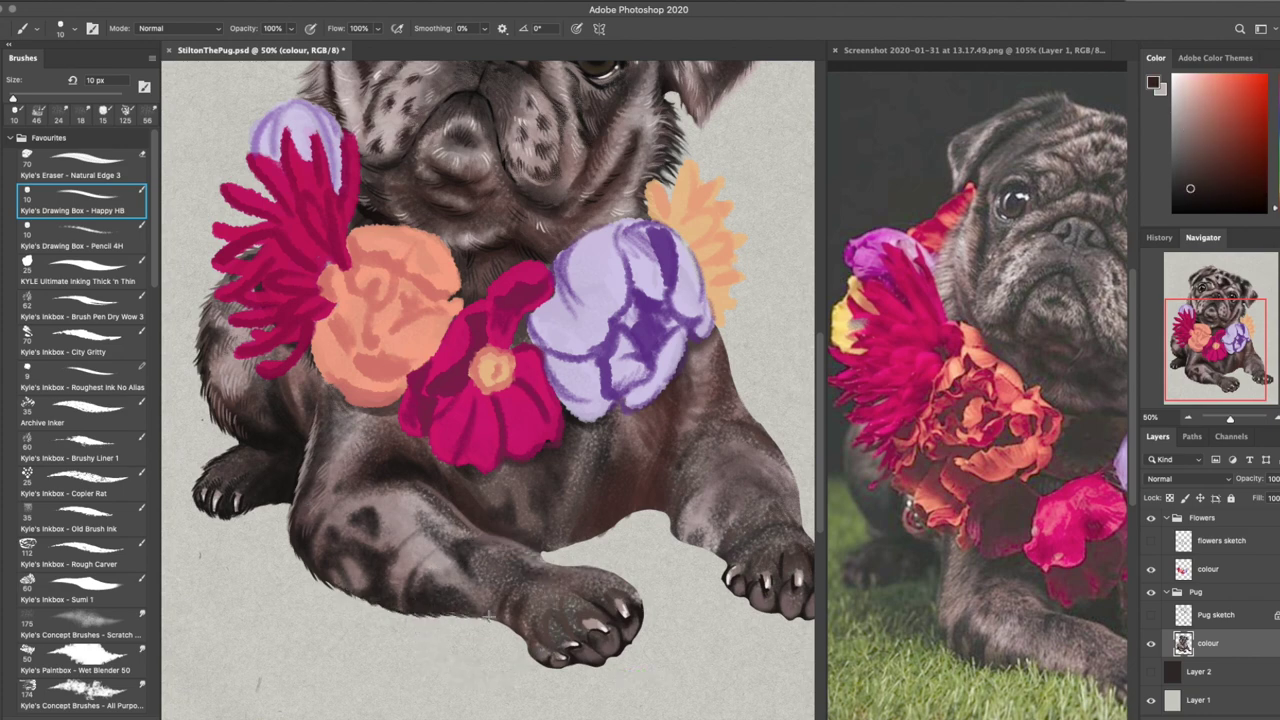
pyautogui.keyDown('alt'); pyautogui.click(540, 553); pyautogui.keyUp('alt')
pyautogui.keyDown('alt'); pyautogui.click(403, 568); pyautogui.keyUp('alt')
pyautogui.keyDown('alt'); pyautogui.click(636, 487); pyautogui.keyUp('alt')
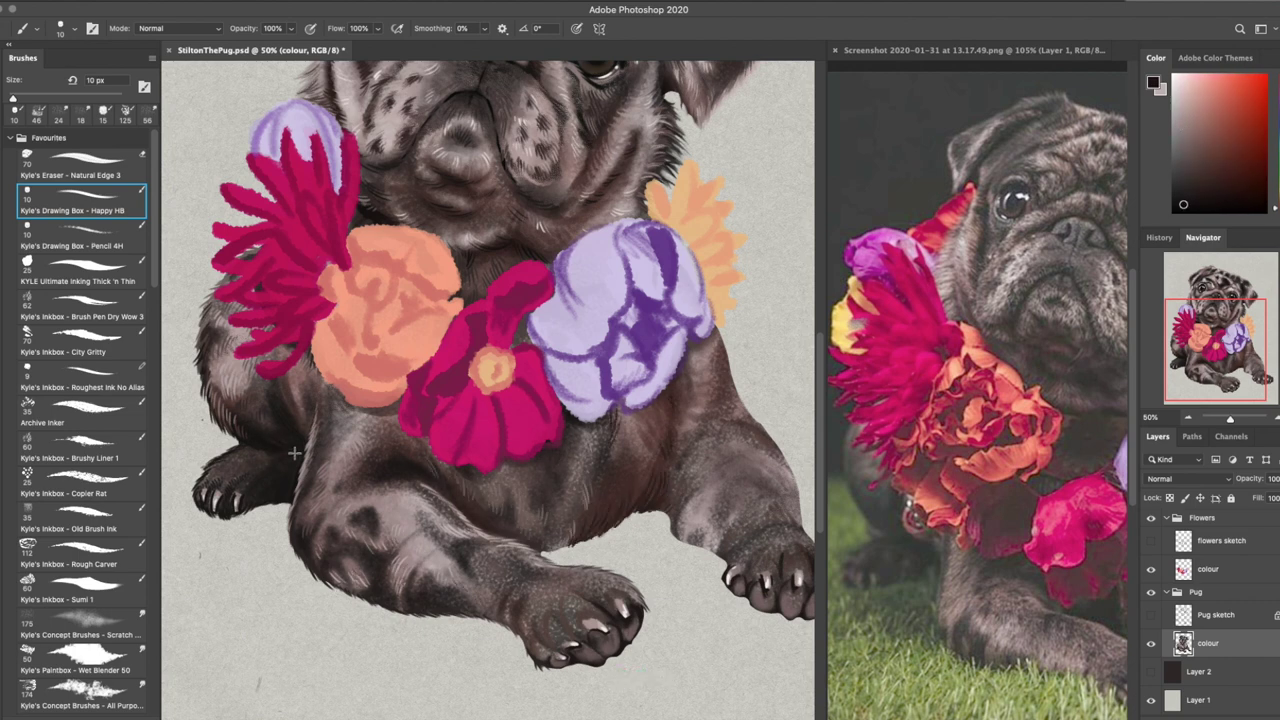
# Add short hair strokes to the other front leg, its paw and the lower chest in sampled fur colours
pyautogui.hscroll(4, 589, 607)
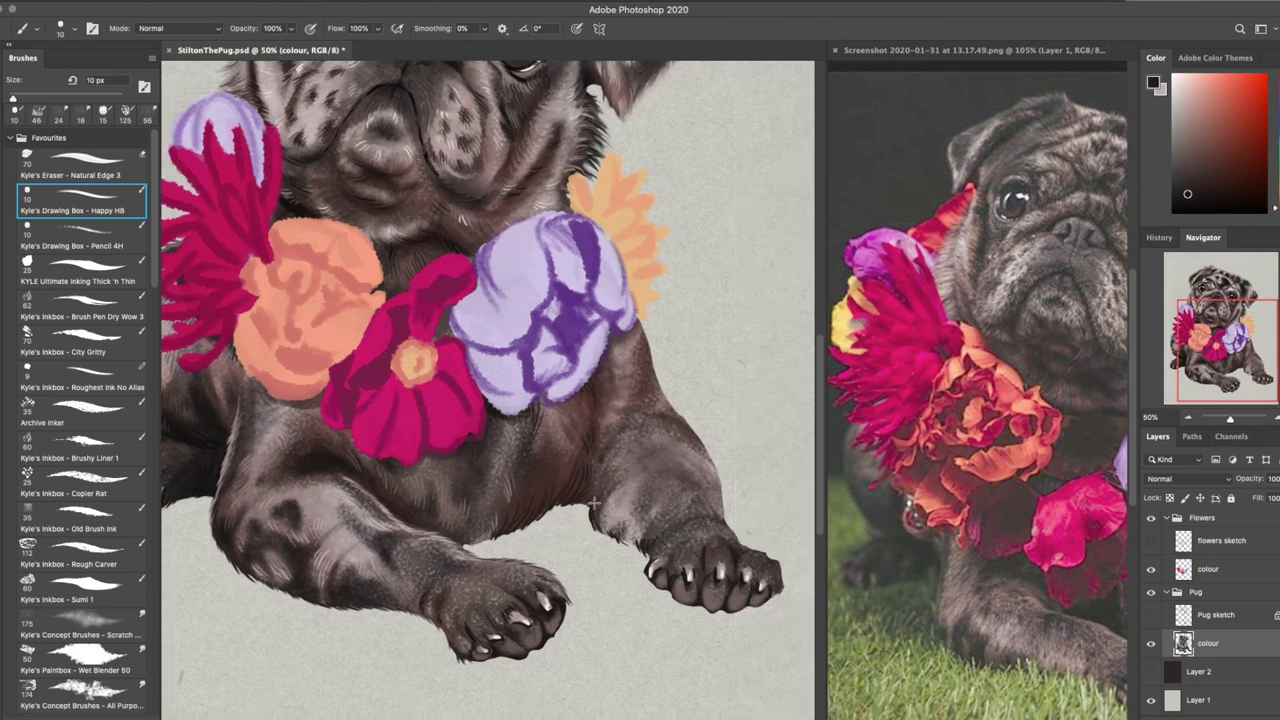
pyautogui.moveTo(705, 535); pyautogui.dragTo(680, 470)
pyautogui.keyDown('alt'); pyautogui.click(654, 396); pyautogui.keyUp('alt')
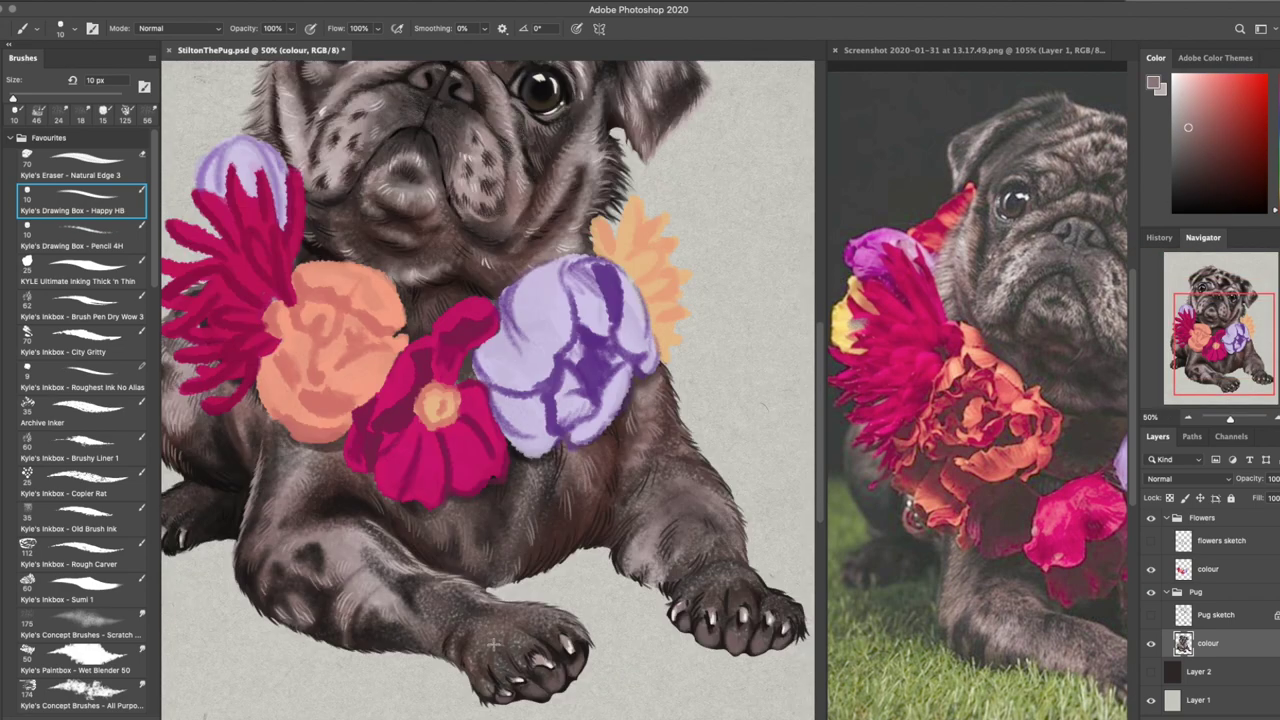
pyautogui.scroll(-3, 976, 390)
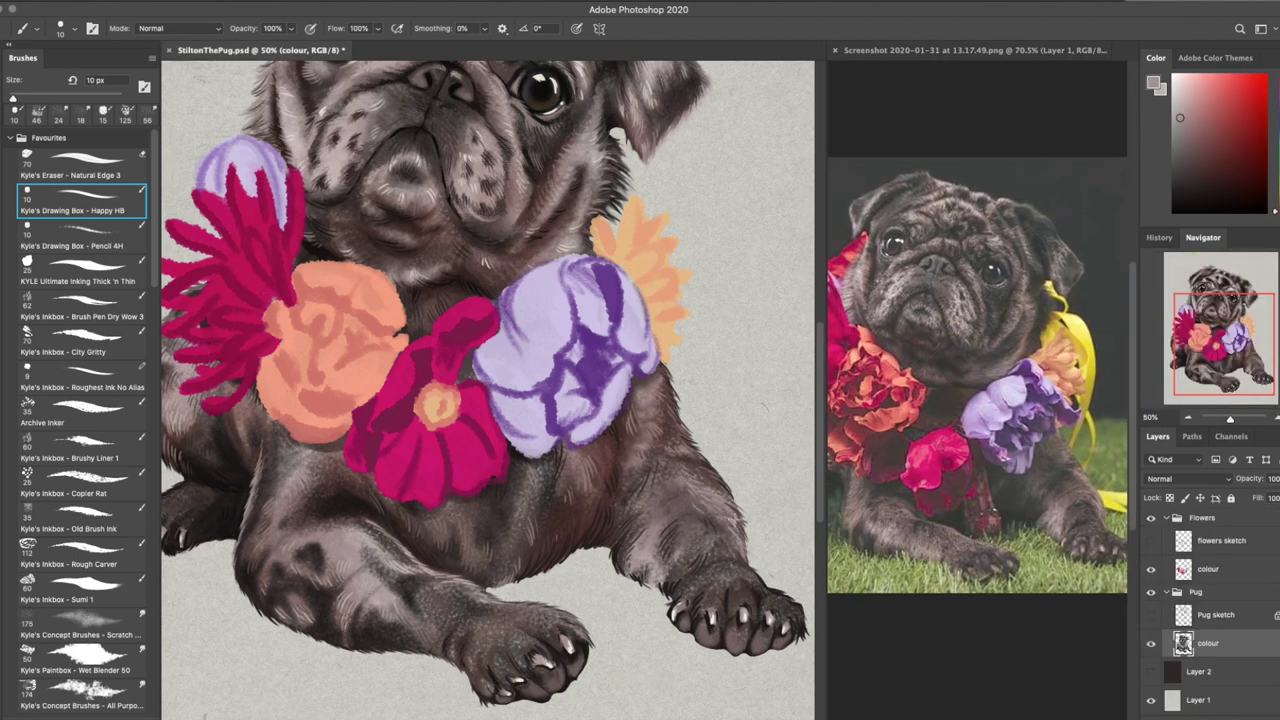
pyautogui.moveTo(660, 540)
pyautogui.mouseDown()
pyautogui.moveTo(609, 660)
pyautogui.moveTo(623, 674)
pyautogui.mouseUp()
pyautogui.hotkey('ctrl', '-')
pyautogui.press('r')
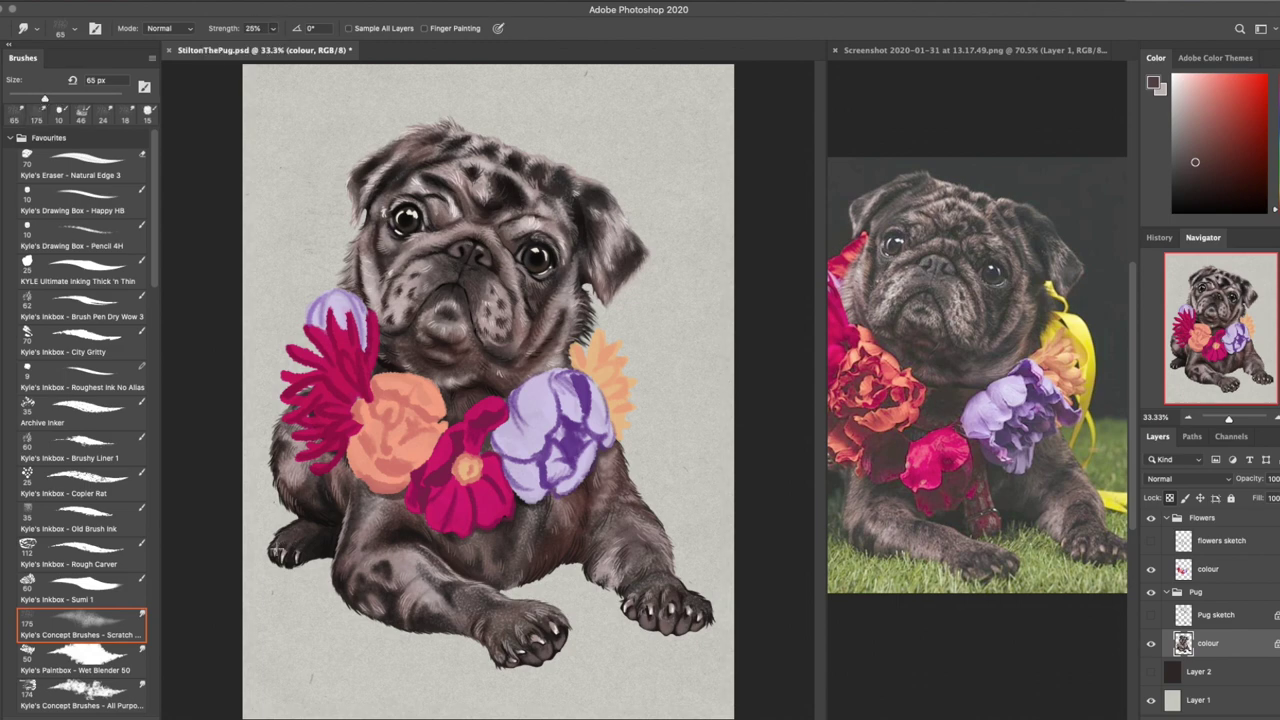
# Show the dark Layer 2 background and outline the small orange flower's petals on the Flowers colour layer with the Happy HB brush at 10 px
pyautogui.click(1150, 671)
pyautogui.hotkey('ctrl', '+')
pyautogui.click(80, 203)
pyautogui.moveTo(1215, 345)
pyautogui.mouseDown()
pyautogui.moveTo(1200, 372)
pyautogui.moveTo(1187, 362)
pyautogui.mouseUp()
pyautogui.click(1208, 569)
pyautogui.keyDown('alt'); pyautogui.click(702, 282); pyautogui.keyUp('alt')
pyautogui.hotkey('ctrl', '+')
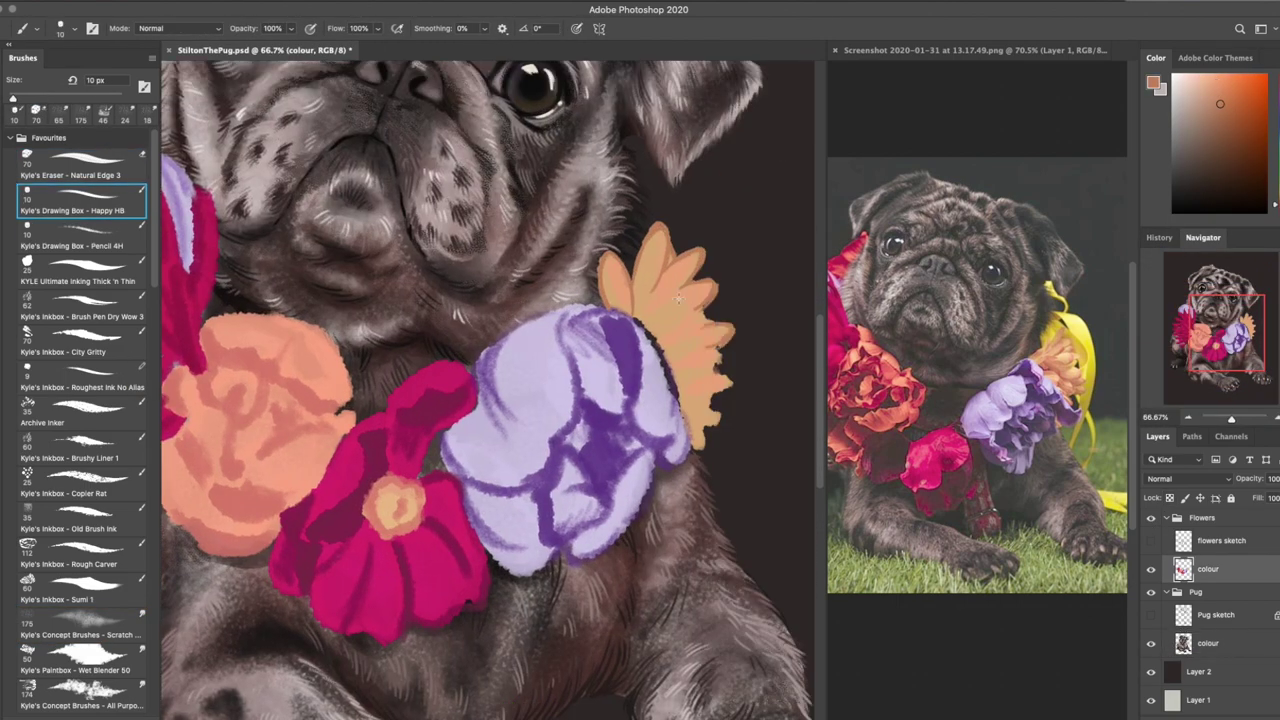
# Define the orange flower's inner petals and paint shadows and pale highlights on them in sampled orange tones
pyautogui.keyDown('alt'); pyautogui.click(677, 366); pyautogui.keyUp('alt')
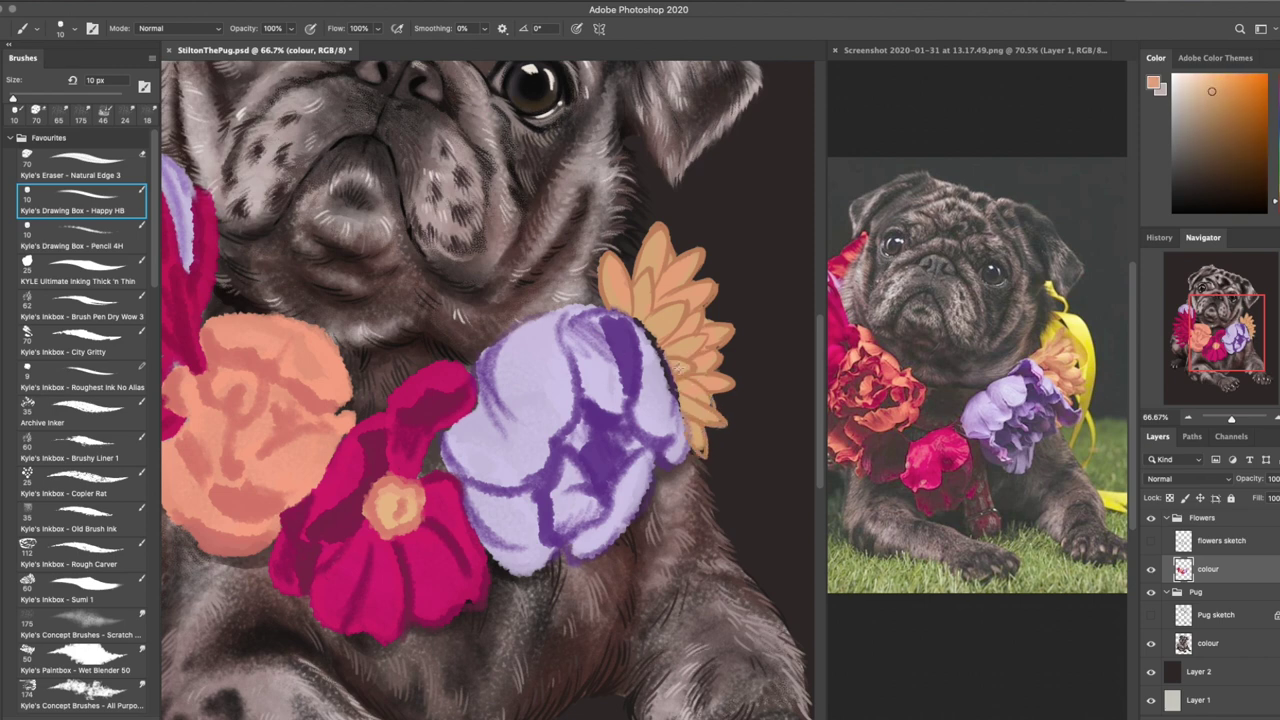
pyautogui.keyDown('alt'); pyautogui.click(606, 275); pyautogui.keyUp('alt')
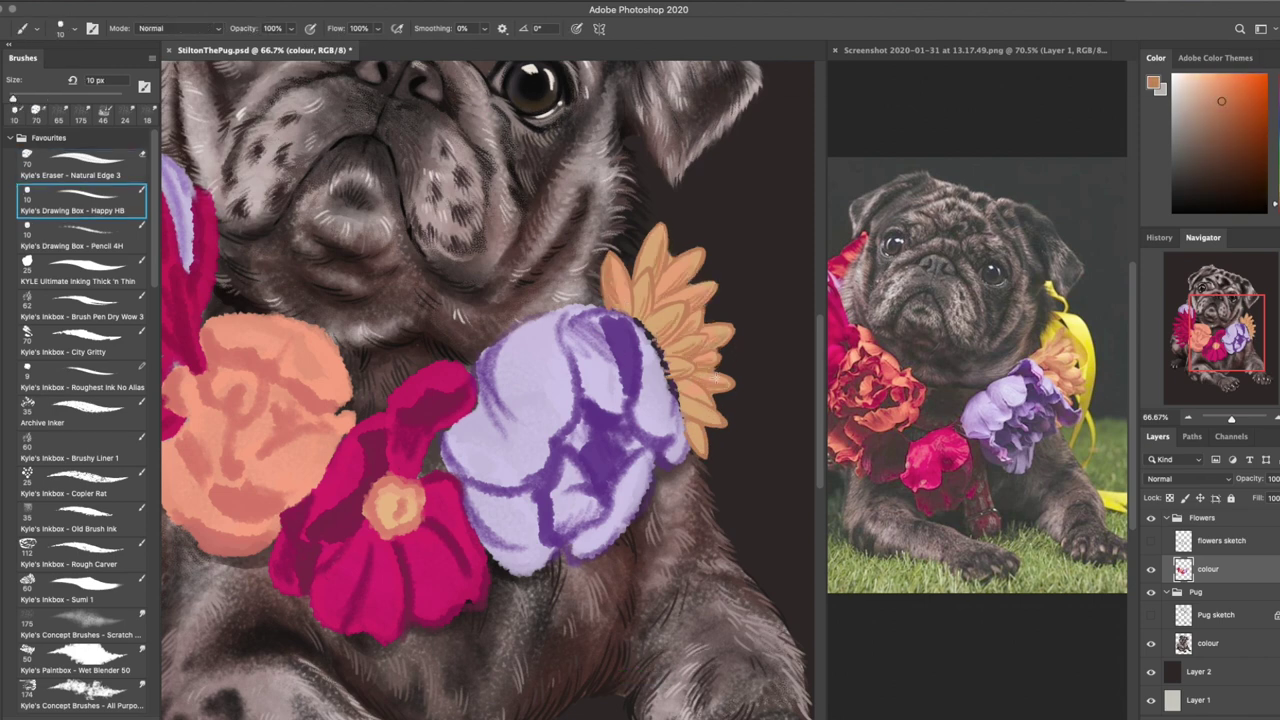
pyautogui.keyDown('alt'); pyautogui.click(674, 233); pyautogui.keyUp('alt')
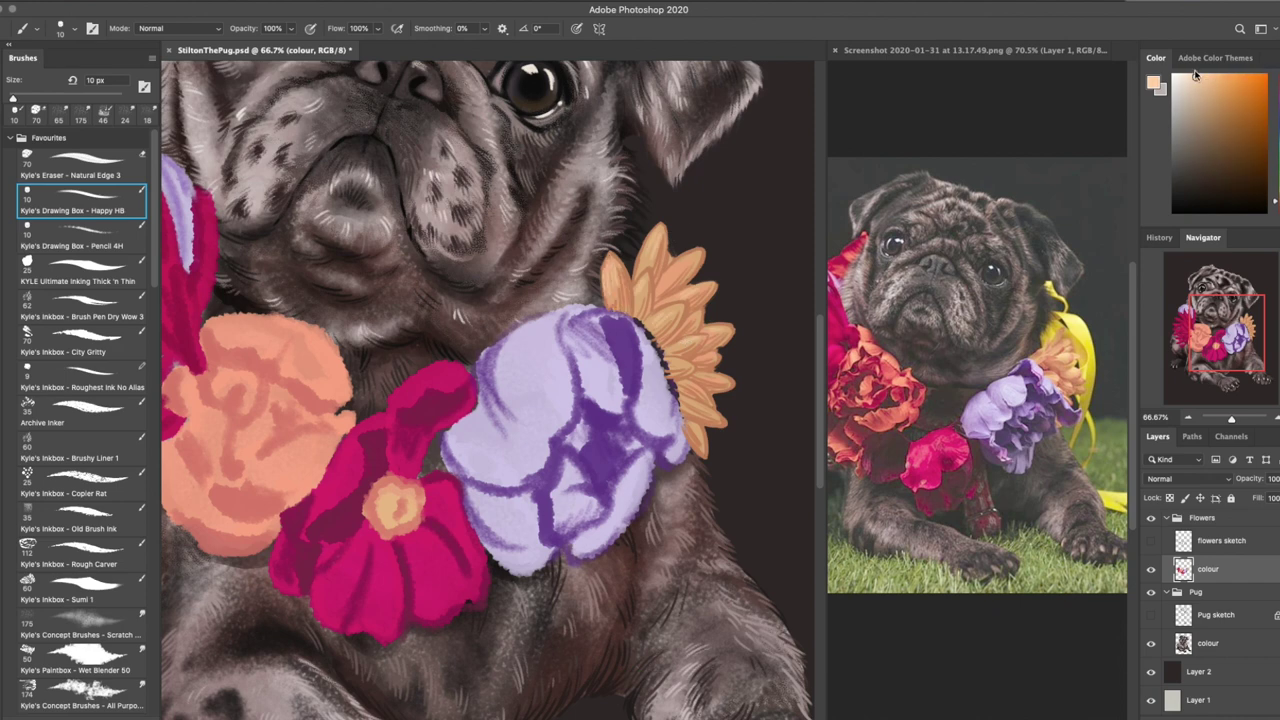
# Clean up the orange petal edges with the eraser at 29 px and blend the petal shading with the Smudge tool
pyautogui.press('e')
pyautogui.press('super+1')
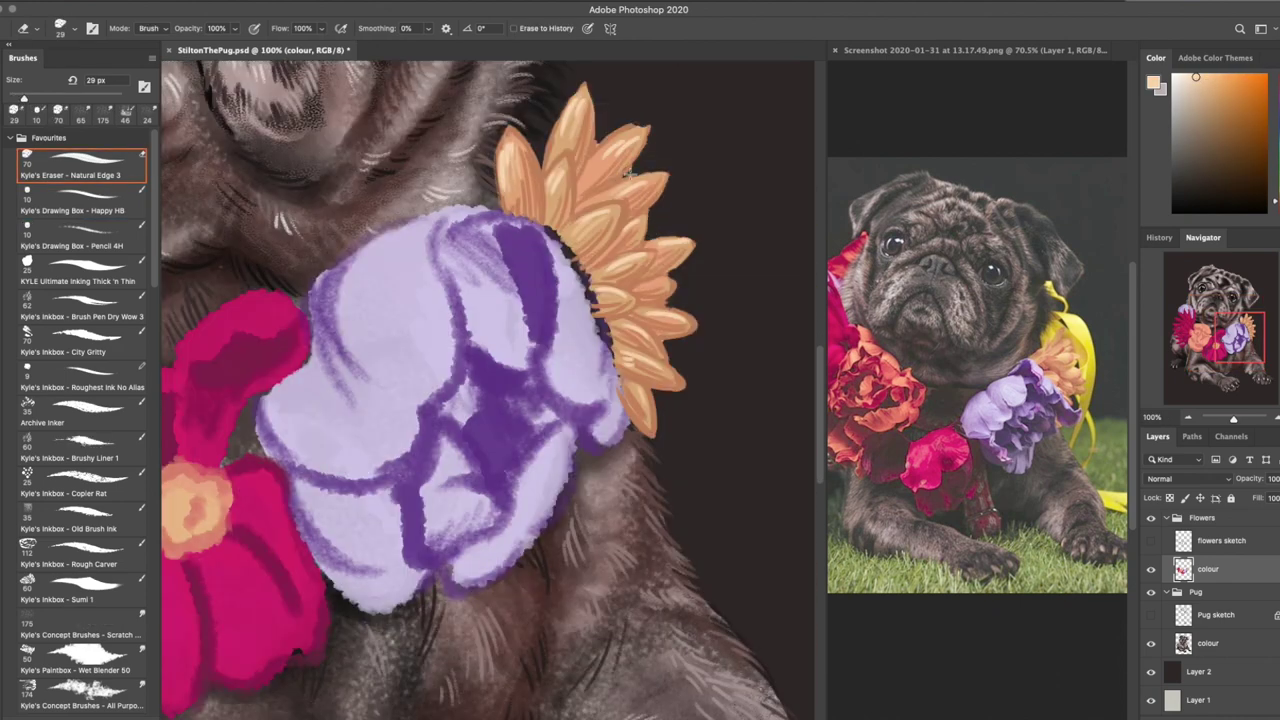
pyautogui.keyDown('alt'); pyautogui.click(505, 150); pyautogui.keyUp('alt')
pyautogui.moveTo(509, 130)
pyautogui.mouseDown()
pyautogui.moveTo(509, 218)
pyautogui.moveTo(568, 194)
pyautogui.moveTo(578, 80)
pyautogui.mouseUp()
pyautogui.press('r')
pyautogui.moveTo(600, 300)
pyautogui.mouseDown()
pyautogui.moveTo(640, 670)
pyautogui.moveTo(651, 533)
pyautogui.moveTo(592, 346)
pyautogui.mouseUp()
pyautogui.press('b')
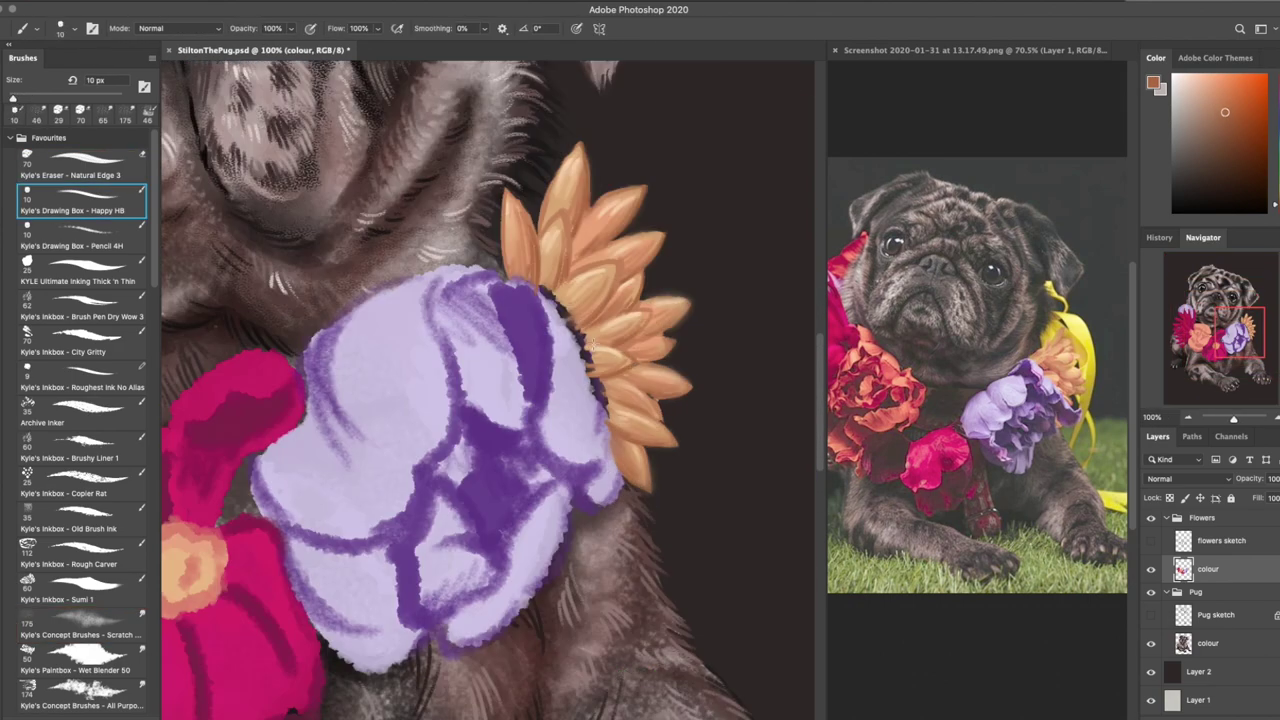
# Outline the upper and outer petals of the purple flower in dark purple with the Happy HB brush at 10 px
pyautogui.keyDown('alt'); pyautogui.click(525, 318); pyautogui.keyUp('alt')
pyautogui.moveTo(502, 277)
pyautogui.mouseDown()
pyautogui.moveTo(612, 512)
pyautogui.moveTo(602, 482)
pyautogui.moveTo(677, 374)
pyautogui.moveTo(680, 436)
pyautogui.mouseUp()
pyautogui.moveTo(545, 155); pyautogui.dragTo(470, 438)
pyautogui.moveTo(336, 360); pyautogui.dragTo(472, 440)
pyautogui.moveTo(546, 154); pyautogui.dragTo(392, 330)
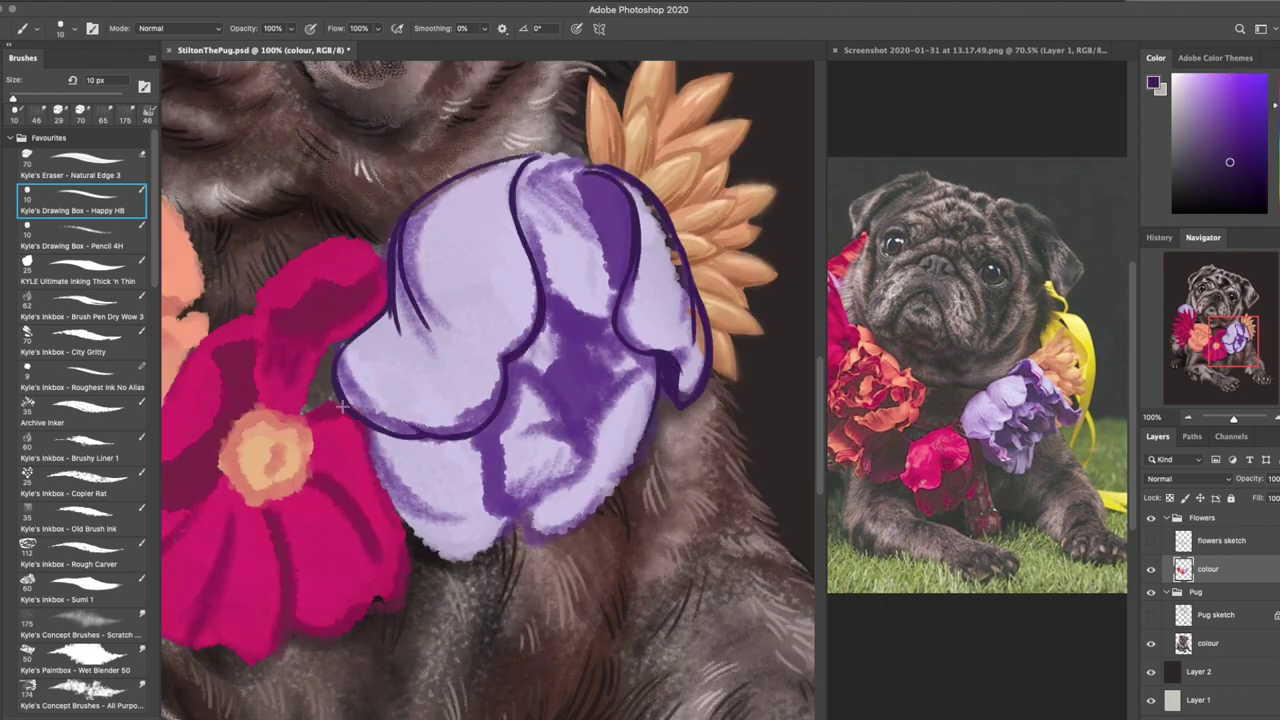
# Outline the purple flower's lower petals and draw the folded petals at its centre in dark purple
pyautogui.moveTo(368, 430); pyautogui.dragTo(404, 534)
pyautogui.moveTo(655, 350); pyautogui.dragTo(522, 538)
pyautogui.moveTo(614, 490); pyautogui.dragTo(524, 542)
pyautogui.moveTo(480, 440); pyautogui.dragTo(490, 513)
pyautogui.moveTo(560, 280); pyautogui.dragTo(560, 460)
pyautogui.press('super+0')
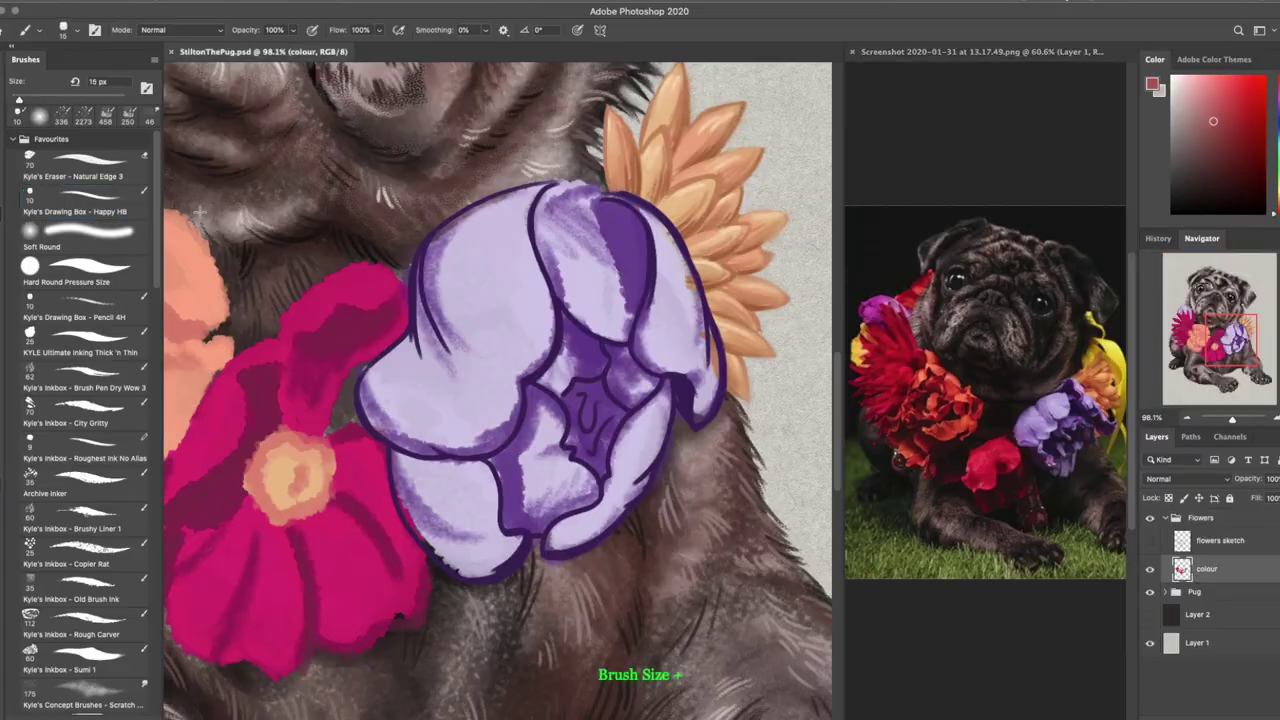
# Paint deeper purple tones over the purple flower's petals and clean up its contours
pyautogui.moveTo(630, 210)
pyautogui.mouseDown()
pyautogui.moveTo(635, 390)
pyautogui.moveTo(520, 500)
pyautogui.moveTo(580, 408)
pyautogui.moveTo(599, 440)
pyautogui.moveTo(560, 470)
pyautogui.mouseUp()
pyautogui.keyDown('alt'); pyautogui.click(552, 311); pyautogui.keyUp('alt')
pyautogui.scroll(-3, 600, 540)
pyautogui.scroll(5, 598, 548)
pyautogui.moveTo(598, 548)
pyautogui.mouseDown()
pyautogui.moveTo(640, 450)
pyautogui.moveTo(450, 480)
pyautogui.moveTo(530, 320)
pyautogui.moveTo(510, 210)
pyautogui.moveTo(380, 560)
pyautogui.moveTo(690, 250)
pyautogui.moveTo(593, 158)
pyautogui.moveTo(560, 250)
pyautogui.moveTo(420, 420)
pyautogui.moveTo(290, 400)
pyautogui.moveTo(451, 320)
pyautogui.moveTo(420, 180)
pyautogui.mouseUp()
pyautogui.press('super+1')
pyautogui.press(']')
pyautogui.moveTo(650, 300)
pyautogui.mouseDown()
pyautogui.moveTo(640, 420)
pyautogui.moveTo(560, 220)
pyautogui.moveTo(404, 340)
pyautogui.moveTo(460, 480)
pyautogui.moveTo(580, 530)
pyautogui.moveTo(540, 450)
pyautogui.mouseUp()
pyautogui.scroll(-3, 540, 450)
# Add light violet highlights to the purple petals and blend them with the Scratch smudge brush at 45 px
pyautogui.click(1198, 88)
pyautogui.press('super+z')
pyautogui.moveTo(590, 240); pyautogui.dragTo(620, 400)
pyautogui.moveTo(510, 260); pyautogui.dragTo(460, 440)
pyautogui.moveTo(450, 220); pyautogui.dragTo(566, 170)
pyautogui.moveTo(479, 253)
pyautogui.mouseDown()
pyautogui.moveTo(624, 458)
pyautogui.moveTo(522, 303)
pyautogui.mouseUp()
pyautogui.press('r')
pyautogui.click(85, 697)
pyautogui.press('super+minus')
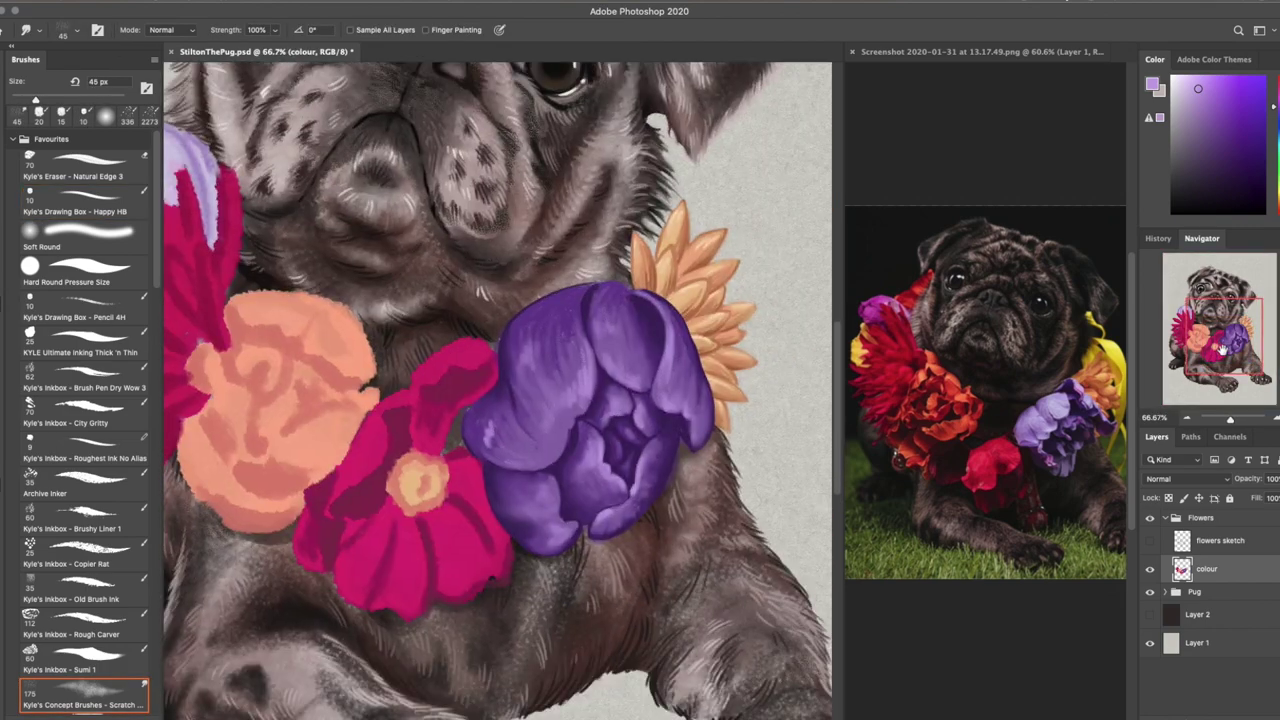
# Deepen the purple flower's shadows with the Big Rough watercolor brush at 48 px and add textured lilac highlights with Happy HB at 25 px
pyautogui.press('b')
pyautogui.click(85, 214)
pyautogui.moveTo(690, 340)
pyautogui.mouseDown()
pyautogui.moveTo(540, 500)
pyautogui.moveTo(630, 360)
pyautogui.mouseUp()
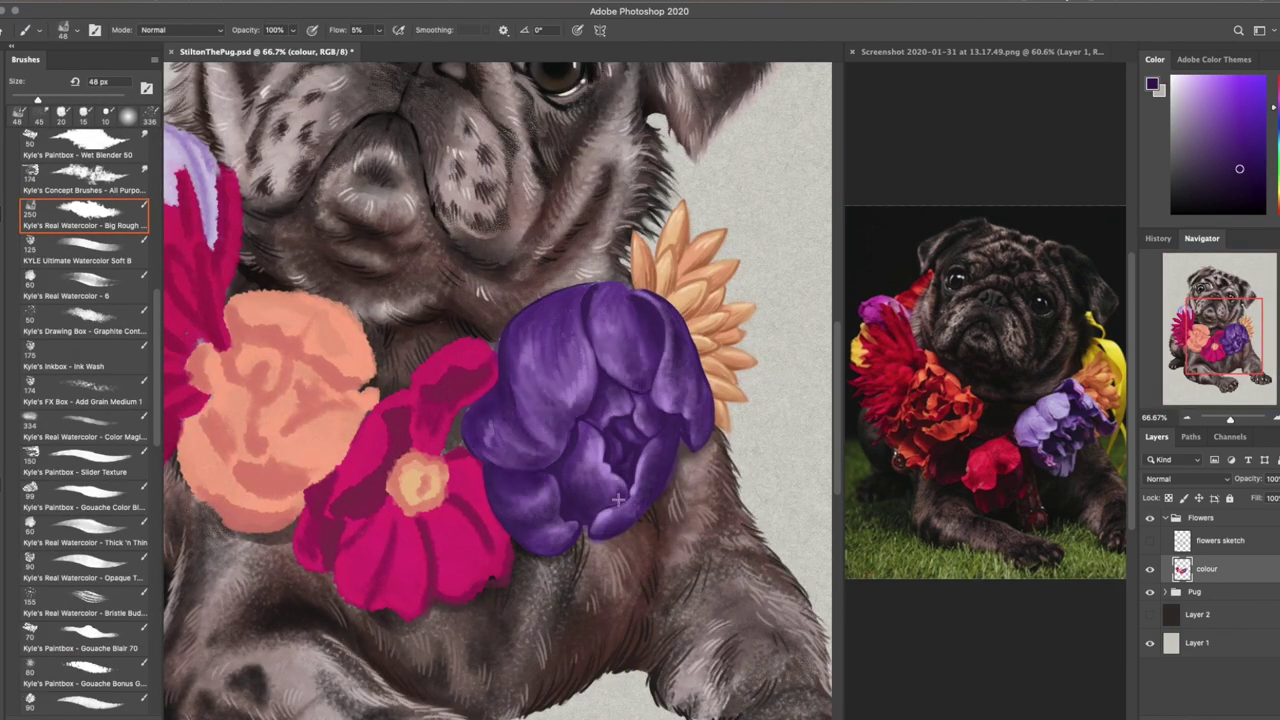
pyautogui.press('super+plus')
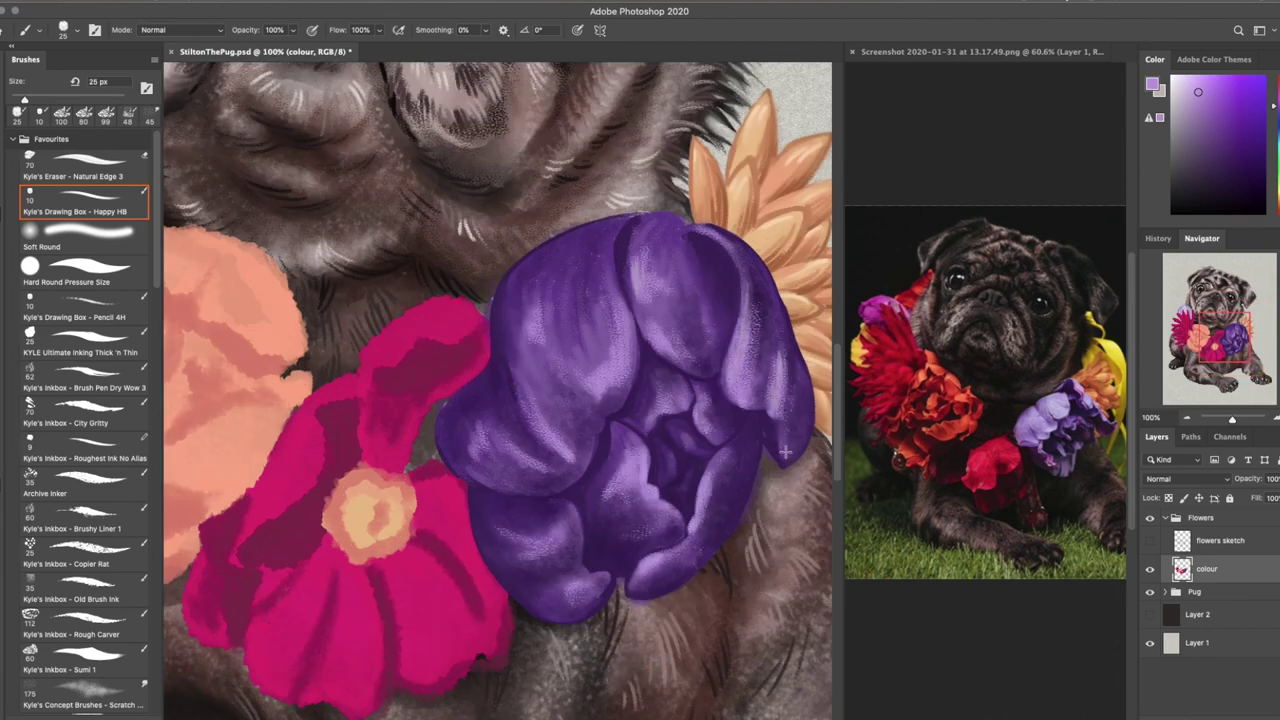
# Toggle the Pug group's visibility and clean up the rough edge of the purple flower with the eraser
pyautogui.click(1149, 591)
pyautogui.press('e')
pyautogui.moveTo(600, 500); pyautogui.dragTo(565, 450)
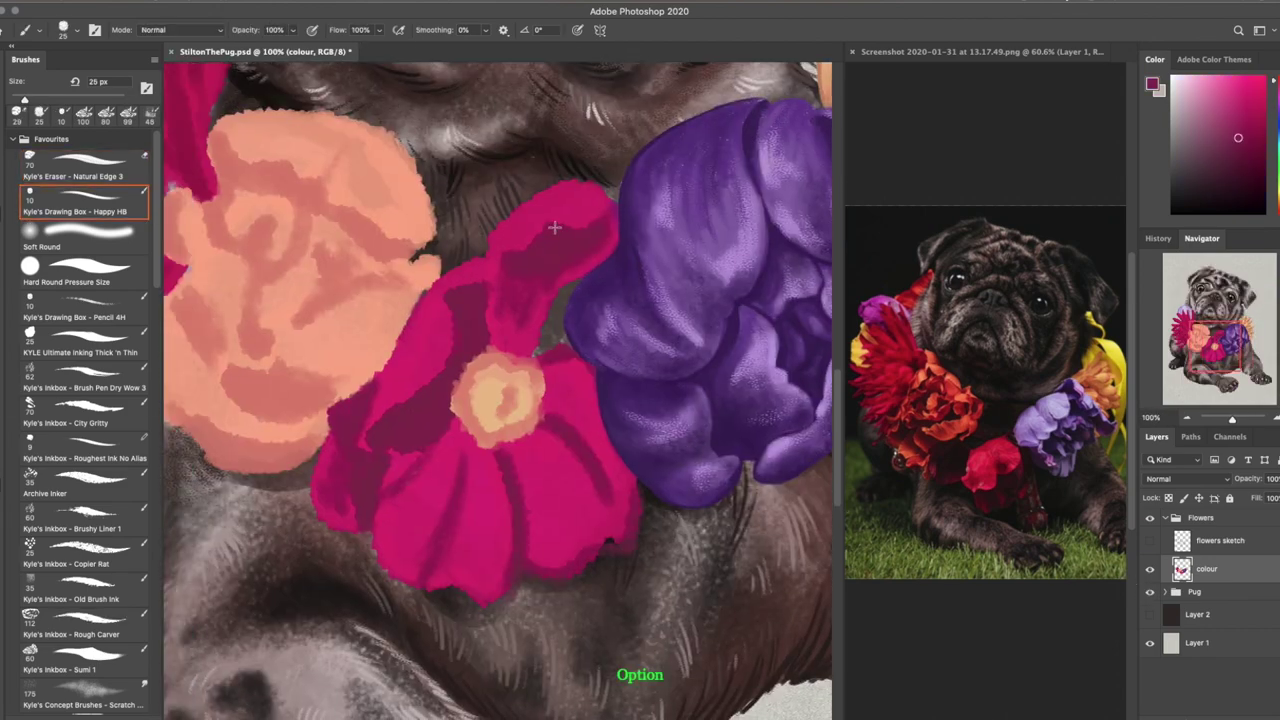
# Outline the magenta flower's petals and folds in dark magenta with the Happy HB brush at 15 px
pyautogui.moveTo(600, 210); pyautogui.dragTo(510, 250)
pyautogui.moveTo(490, 290); pyautogui.dragTo(370, 440)
pyautogui.moveTo(480, 260); pyautogui.dragTo(360, 420)
pyautogui.moveTo(360, 330); pyautogui.dragTo(460, 455)
pyautogui.moveTo(610, 185); pyautogui.dragTo(470, 270)
pyautogui.moveTo(330, 340)
pyautogui.mouseDown()
pyautogui.moveTo(400, 450)
pyautogui.moveTo(395, 580)
pyautogui.mouseUp()
pyautogui.moveTo(600, 190); pyautogui.dragTo(540, 360)
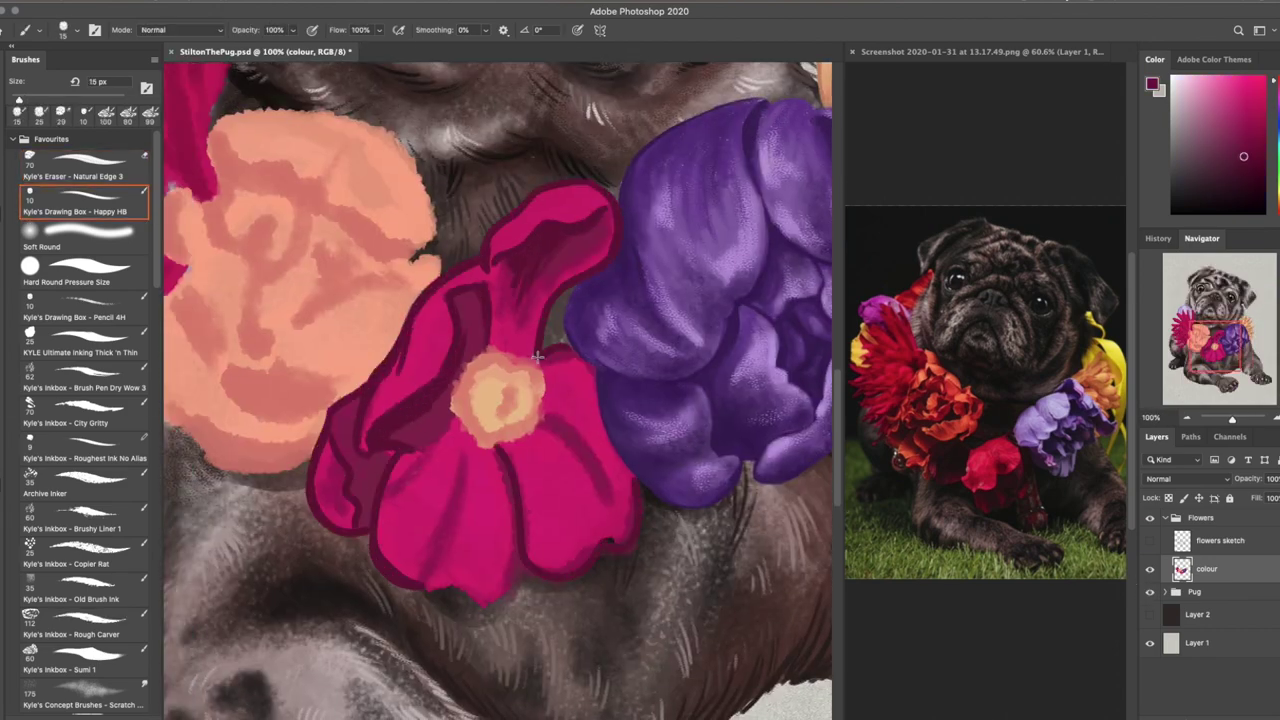
# Paint small round orange beads over the magenta flower's centre with the Happy HB brush at 10 px
pyautogui.press('super+plus')
pyautogui.press('[')
pyautogui.keyDown('alt'); pyautogui.click(440, 420); pyautogui.keyUp('alt')
pyautogui.moveTo(400, 330); pyautogui.dragTo(440, 420)
pyautogui.moveTo(370, 460); pyautogui.dragTo(480, 500)
pyautogui.keyDown('alt'); pyautogui.click(418, 369); pyautogui.keyUp('alt')
pyautogui.click(481, 486)
pyautogui.click(385, 477)
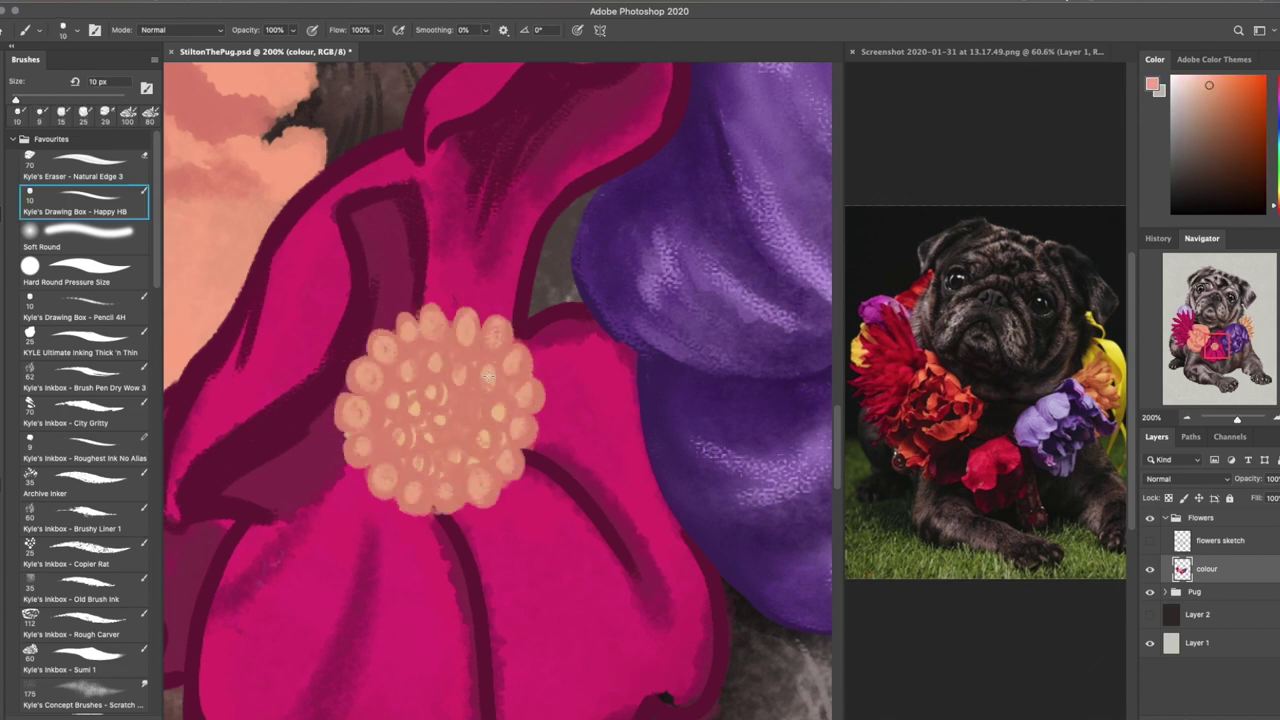
# Add pale yellow highlights to the individual beads in the magenta flower's centre
pyautogui.click(490, 424)
pyautogui.click(397, 431)
pyautogui.click(366, 373)
pyautogui.click(431, 355)
pyautogui.click(462, 403)
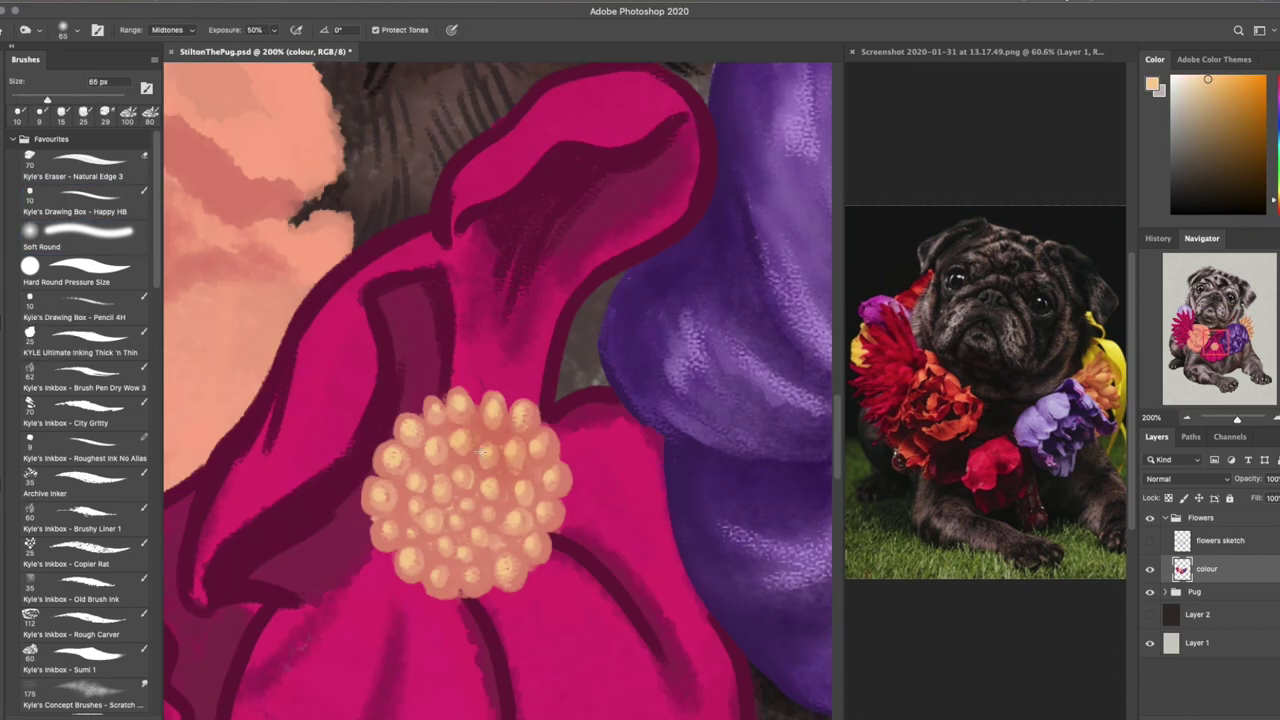
# Deepen the shading of the bead centre and paint dark streaks along the magenta petals with the Happy HB brush at 20 px
pyautogui.press('b')
pyautogui.click(85, 203)
pyautogui.moveTo(480, 451)
pyautogui.mouseDown()
pyautogui.moveTo(500, 480)
pyautogui.moveTo(500, 600)
pyautogui.mouseUp()
pyautogui.press('super+minus')
pyautogui.keyDown('alt'); pyautogui.click(550, 480); pyautogui.keyUp('alt')
pyautogui.moveTo(440, 520); pyautogui.dragTo(608, 557)
pyautogui.moveTo(610, 410); pyautogui.dragTo(575, 488)
pyautogui.moveTo(468, 318); pyautogui.dragTo(453, 414)
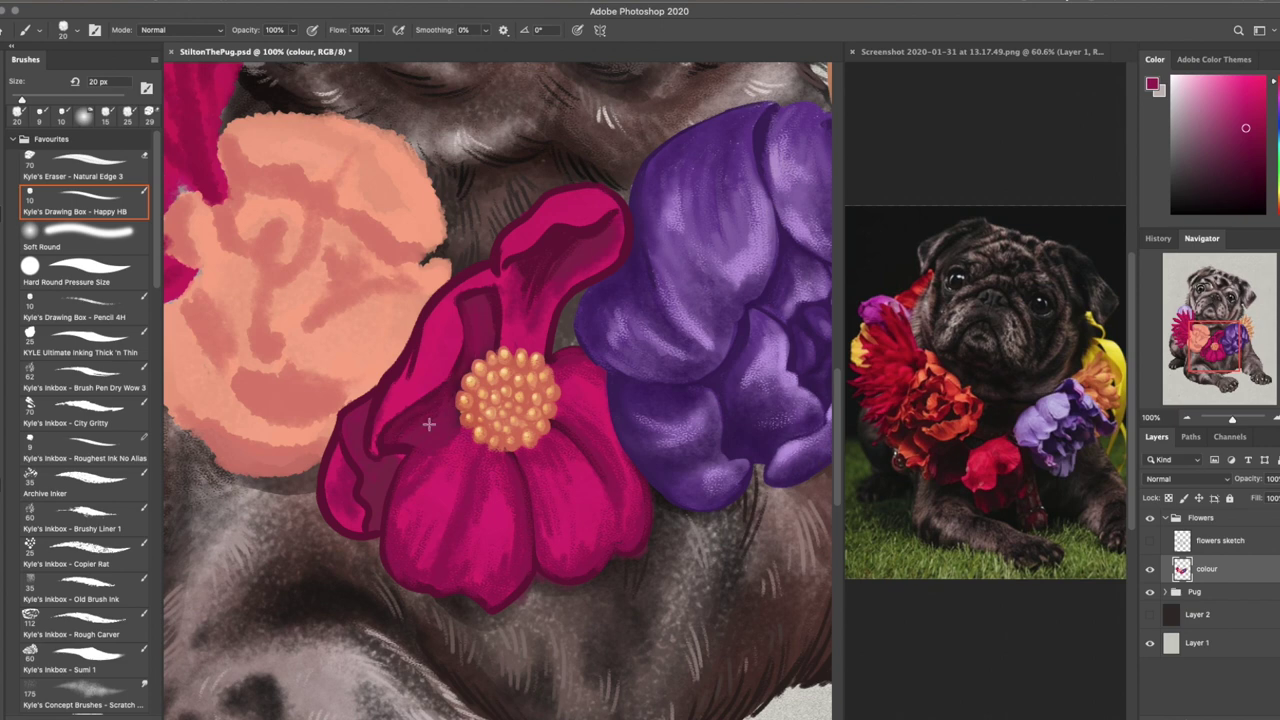
# Build up dark and bright pink tones across the magenta petals and blend them with the Scratch smudge brush at 66 px
pyautogui.moveTo(457, 320); pyautogui.dragTo(350, 520)
pyautogui.moveTo(600, 200); pyautogui.dragTo(440, 330)
pyautogui.moveTo(400, 380); pyautogui.dragTo(330, 520)
pyautogui.moveTo(534, 251)
pyautogui.mouseDown()
pyautogui.moveTo(365, 466)
pyautogui.moveTo(600, 540)
pyautogui.mouseUp()
pyautogui.moveTo(600, 400); pyautogui.dragTo(350, 520)
pyautogui.moveTo(570, 225); pyautogui.dragTo(430, 510)
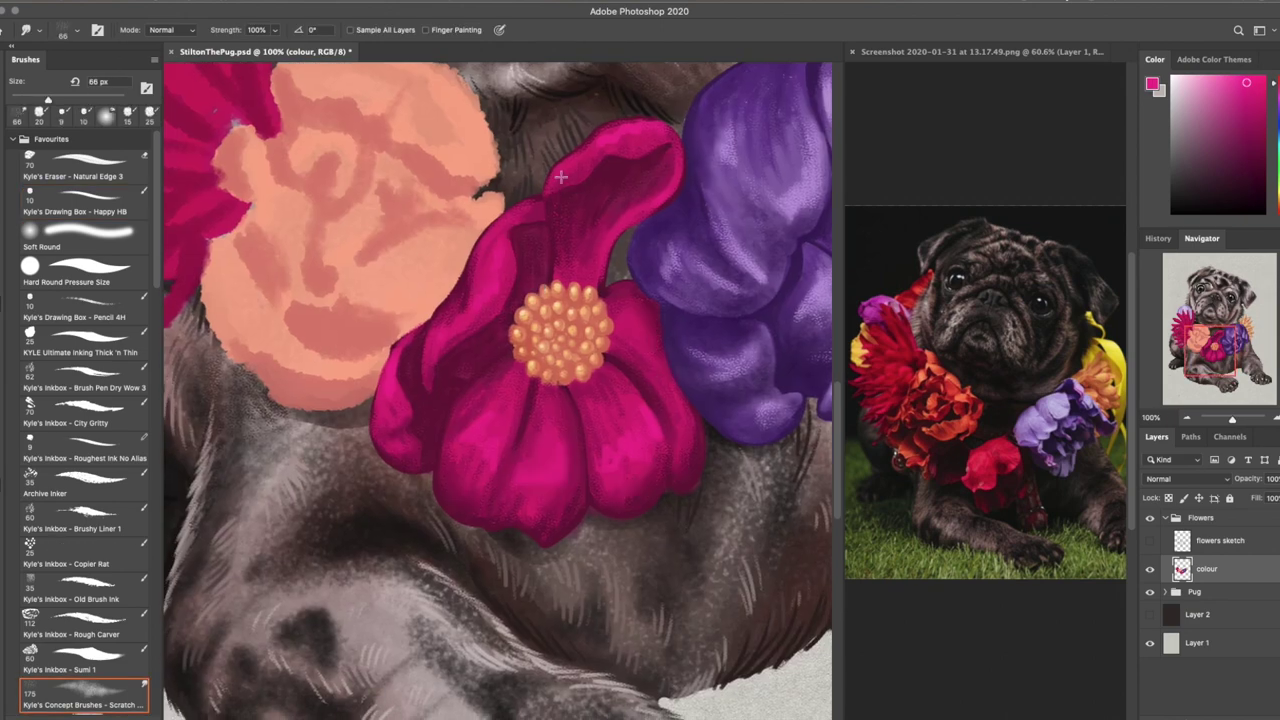
# Paint light pink highlights on the magenta petals and smooth the purple petals with the Scratch smudge brush at 175 px
pyautogui.press('b')
pyautogui.moveTo(480, 270); pyautogui.dragTo(620, 440)
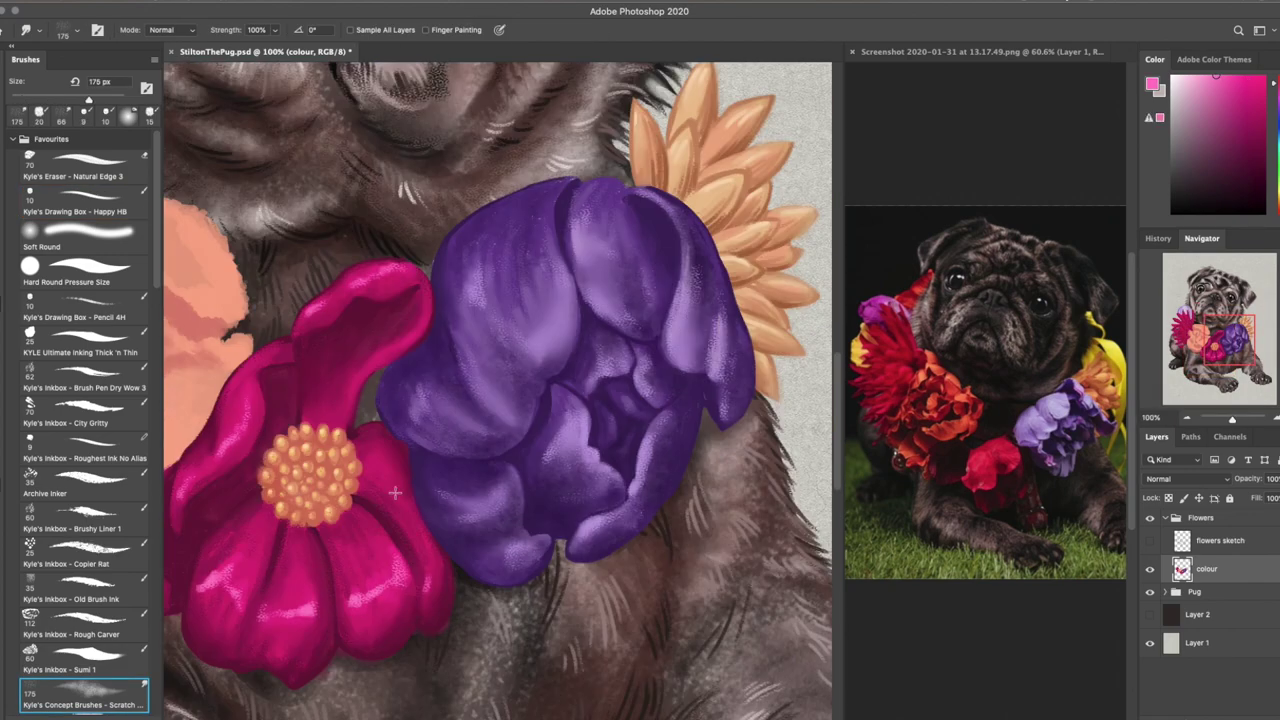
pyautogui.moveTo(550, 300); pyautogui.dragTo(495, 410)
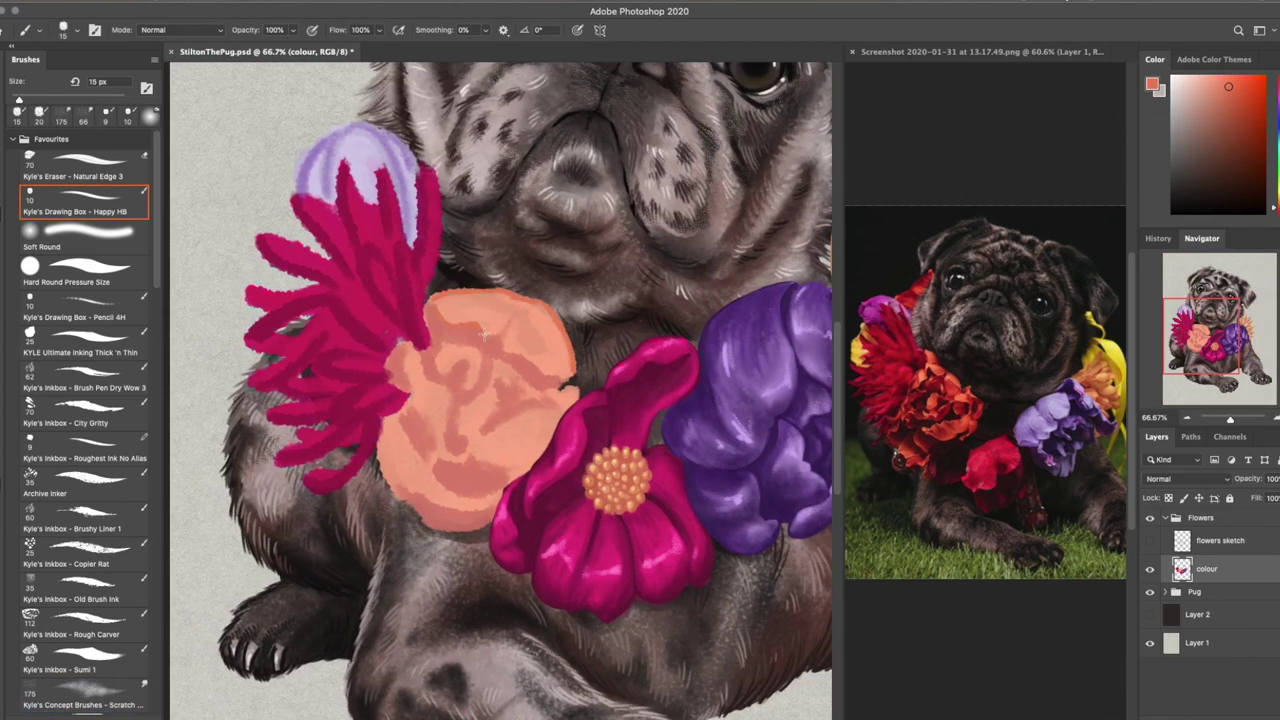
# Outline the peach flower's petals in orange with Happy HB at 15 px and shade its folds with the Big Rough watercolor brush at 49 px
pyautogui.moveTo(440, 530); pyautogui.dragTo(380, 420)
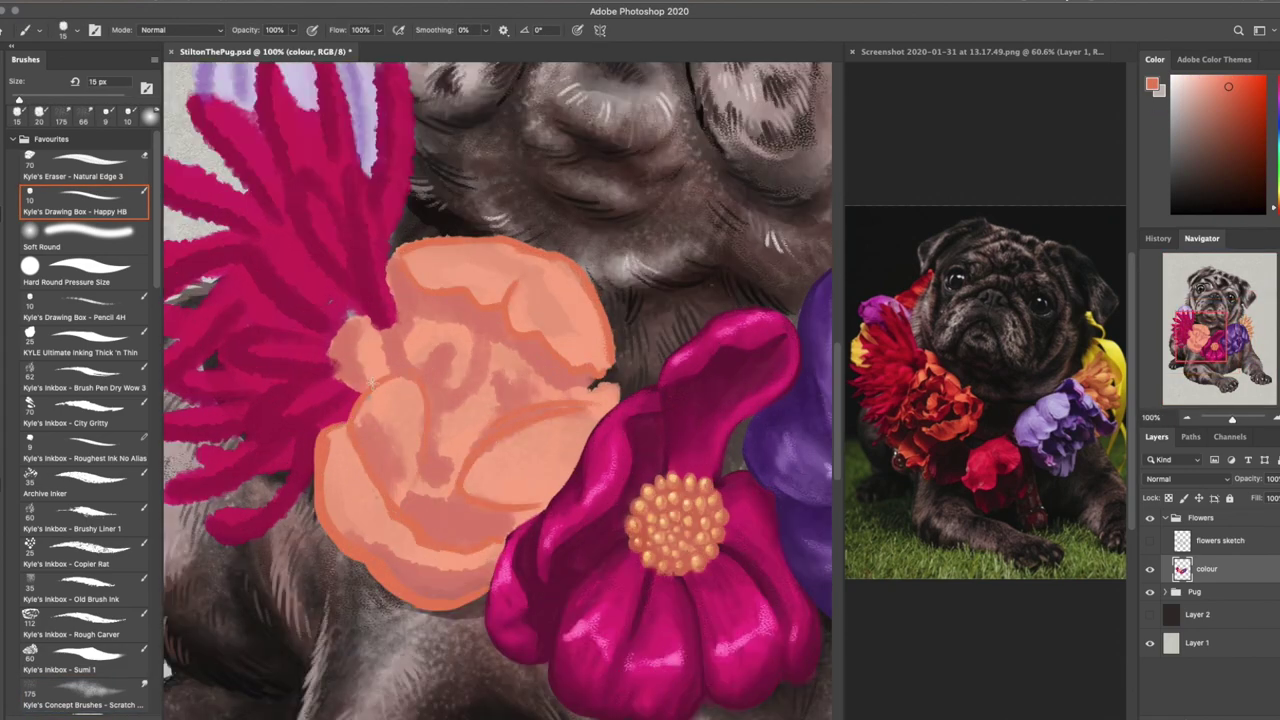
pyautogui.moveTo(372, 383); pyautogui.dragTo(345, 315)
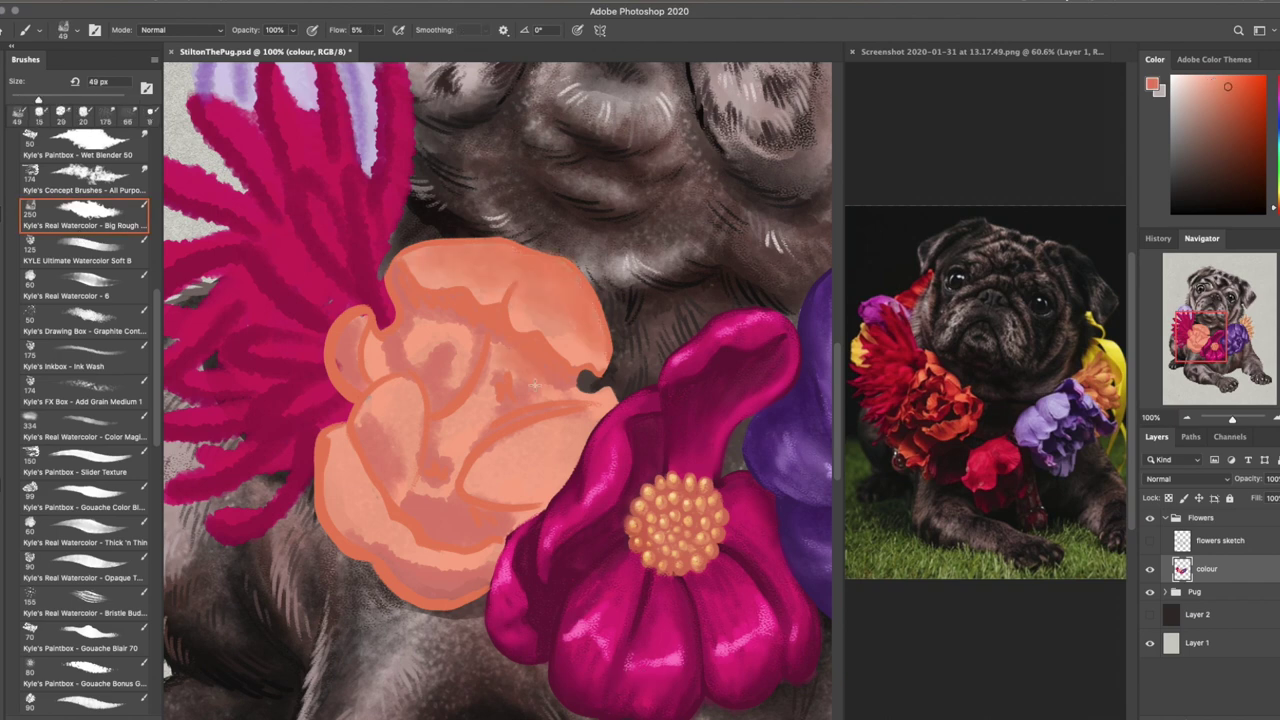
pyautogui.moveTo(535, 383); pyautogui.dragTo(420, 480)
pyautogui.moveTo(380, 560); pyautogui.dragTo(490, 590)
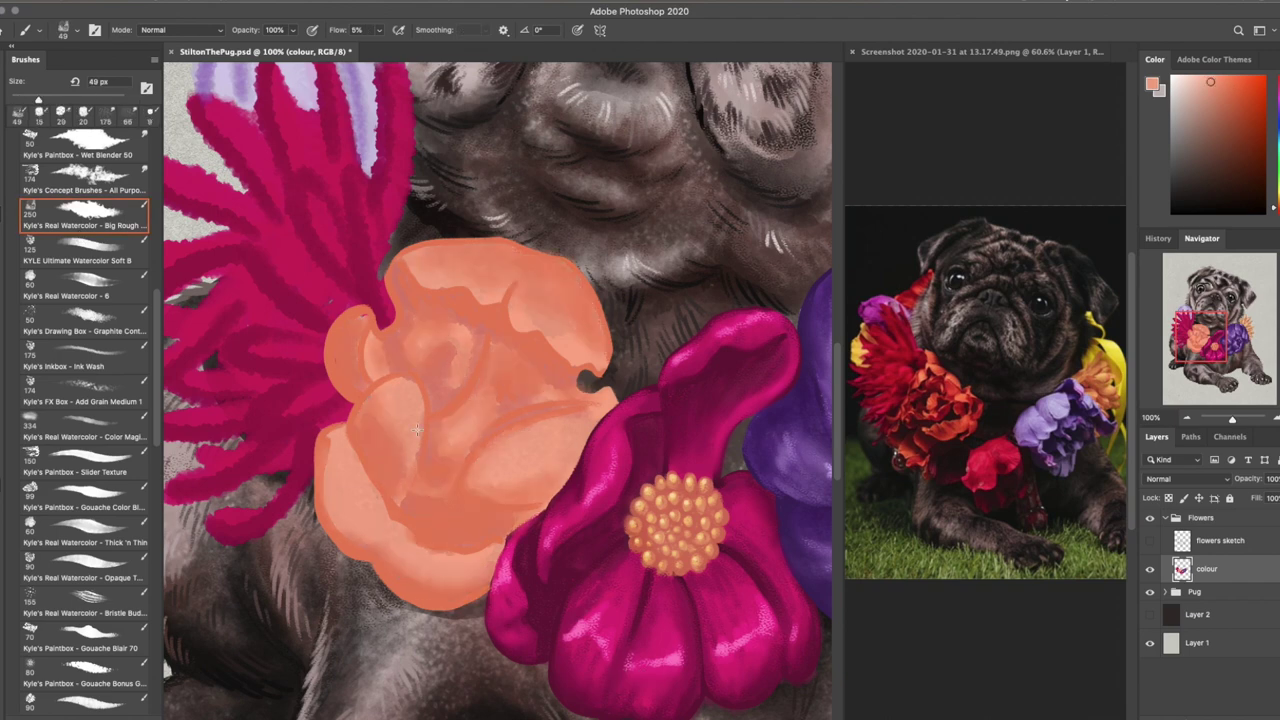
pyautogui.moveTo(340, 340); pyautogui.dragTo(580, 280)
pyautogui.moveTo(420, 300); pyautogui.dragTo(508, 422)
# Paint light peach highlights along the peach flower's upper petals with the Happy HB brush at 10 px
pyautogui.click(85, 205)
pyautogui.moveTo(530, 250); pyautogui.dragTo(595, 320)
pyautogui.moveTo(405, 245); pyautogui.dragTo(535, 250)
pyautogui.moveTo(510, 295); pyautogui.dragTo(570, 360)
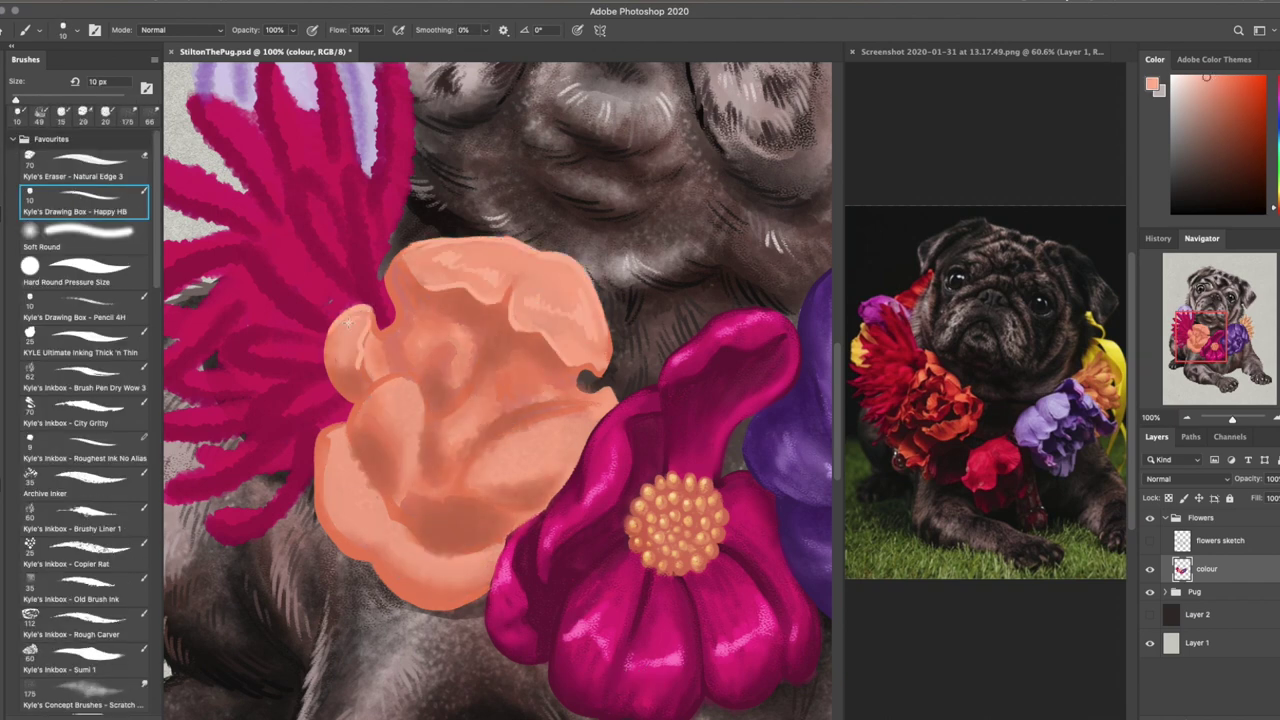
# Add highlights to the peach flower's lower and side petals and hatch brown shadows beneath the upper petals
pyautogui.moveTo(585, 410); pyautogui.dragTo(465, 500)
pyautogui.moveTo(425, 375); pyautogui.dragTo(365, 500)
pyautogui.moveTo(345, 435); pyautogui.dragTo(457, 556)
pyautogui.moveTo(505, 290); pyautogui.dragTo(555, 355)
pyautogui.moveTo(445, 290); pyautogui.dragTo(505, 390)
pyautogui.moveTo(390, 262); pyautogui.dragTo(420, 292)
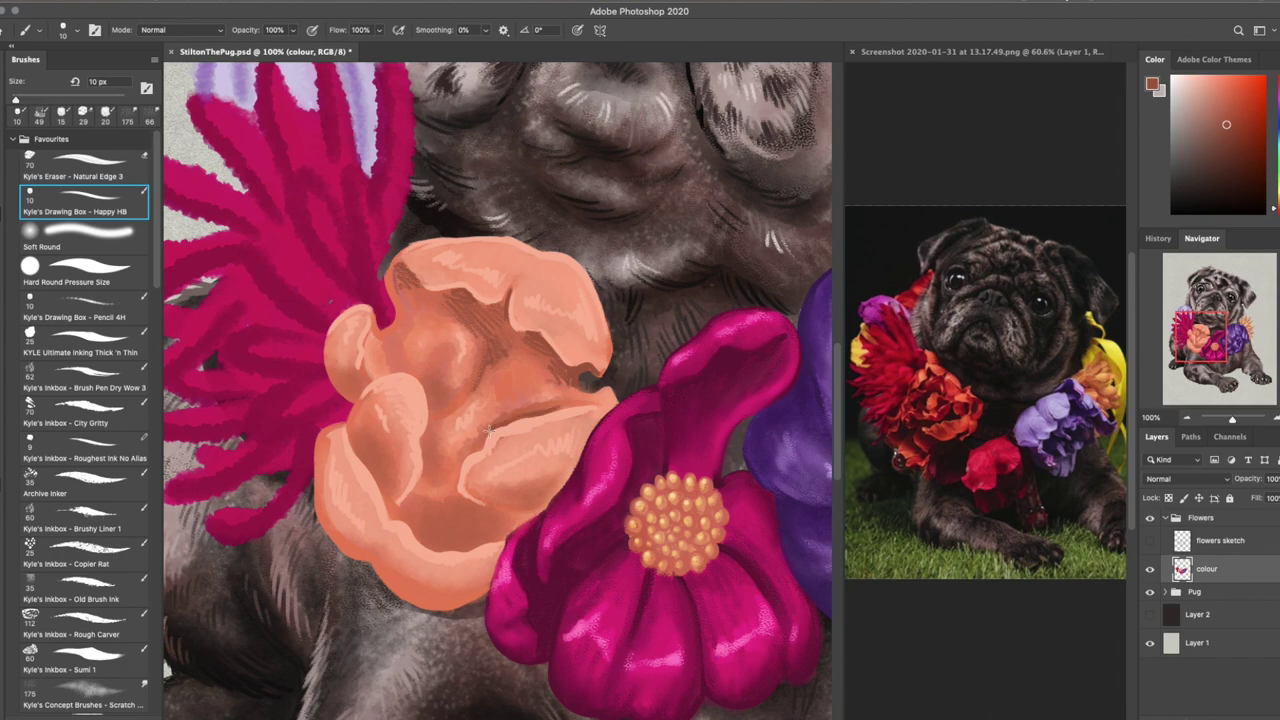
# Blend the hatched brown shadows and light peach highlights smoothly into the peach flower's petals and centre
pyautogui.moveTo(460, 425); pyautogui.dragTo(490, 485)
pyautogui.moveTo(350, 440); pyautogui.dragTo(485, 540)
pyautogui.moveTo(400, 550); pyautogui.dragTo(500, 515)
pyautogui.moveTo(420, 380); pyautogui.dragTo(440, 470)
pyautogui.moveTo(500, 490); pyautogui.dragTo(550, 505)
pyautogui.moveTo(325, 550); pyautogui.dragTo(385, 470)
pyautogui.moveTo(480, 395); pyautogui.dragTo(555, 455)
pyautogui.moveTo(405, 455); pyautogui.dragTo(420, 500)
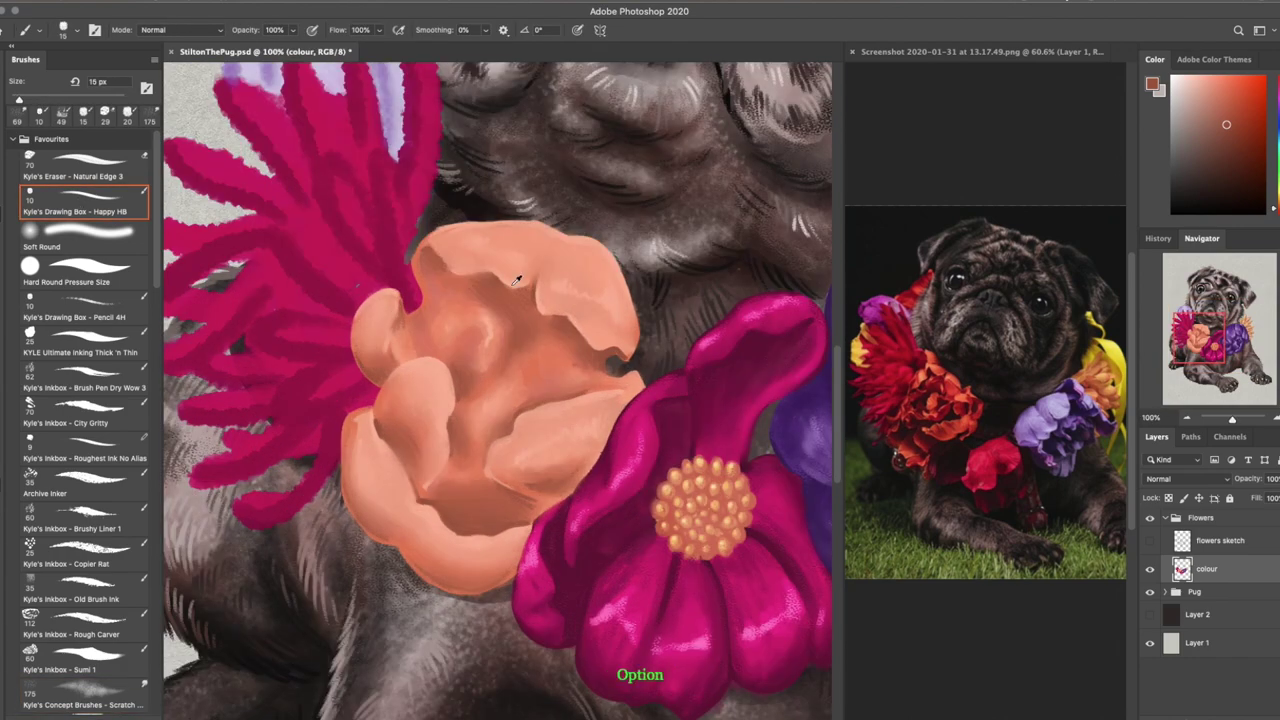
# Deepen the peach flower's folds and add bright petal highlights with Happy HB, smoothing them with the Scratch smudge brush
pyautogui.moveTo(430, 250); pyautogui.dragTo(520, 285)
pyautogui.moveTo(445, 420)
pyautogui.mouseDown()
pyautogui.moveTo(430, 488)
pyautogui.moveTo(510, 470)
pyautogui.mouseUp()
pyautogui.moveTo(500, 440); pyautogui.dragTo(565, 405)
pyautogui.moveTo(448, 470); pyautogui.dragTo(455, 320)
pyautogui.moveTo(430, 255); pyautogui.dragTo(565, 325)
pyautogui.moveTo(465, 280); pyautogui.dragTo(525, 310)
pyautogui.moveTo(420, 300)
pyautogui.mouseDown()
pyautogui.moveTo(460, 460)
pyautogui.moveTo(525, 530)
pyautogui.mouseUp()
pyautogui.moveTo(375, 400); pyautogui.dragTo(420, 470)
pyautogui.press('r')
pyautogui.click(83, 697)
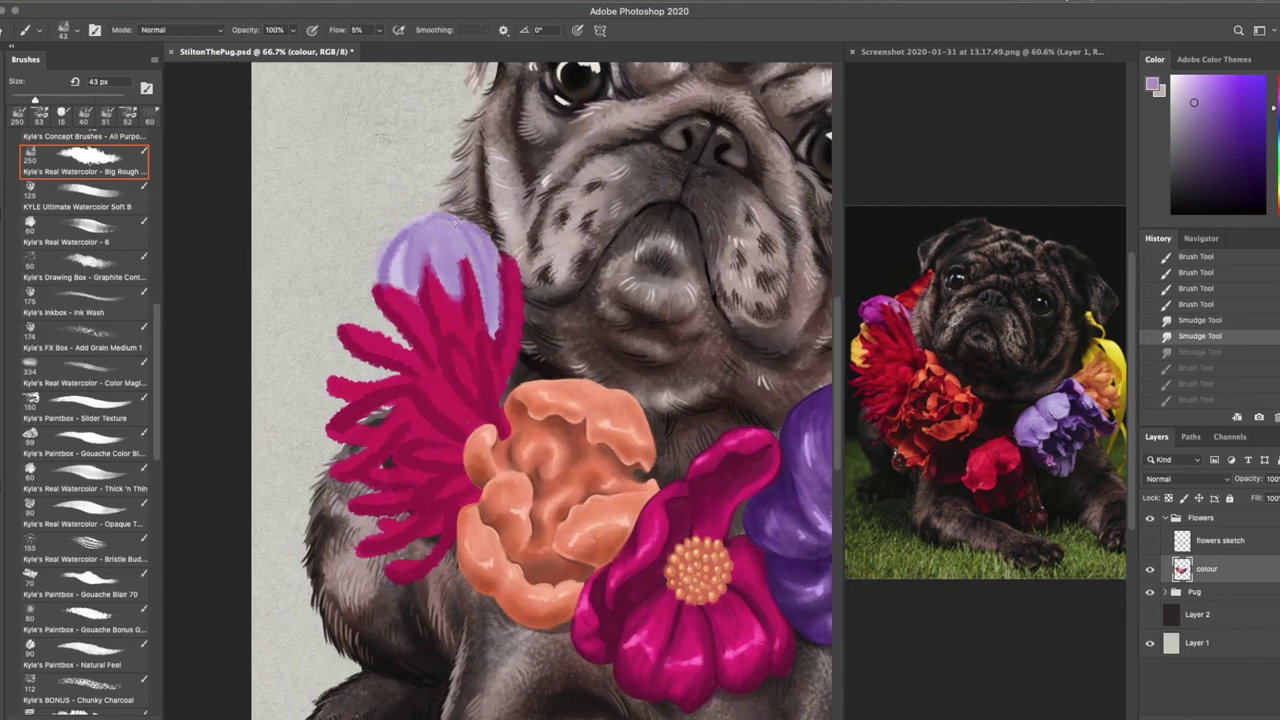
# Shade the lavender flower with the Big Rough watercolor brush and repaint the overlapping magenta petals at 18 px
pyautogui.moveTo(390, 262); pyautogui.dragTo(465, 235)
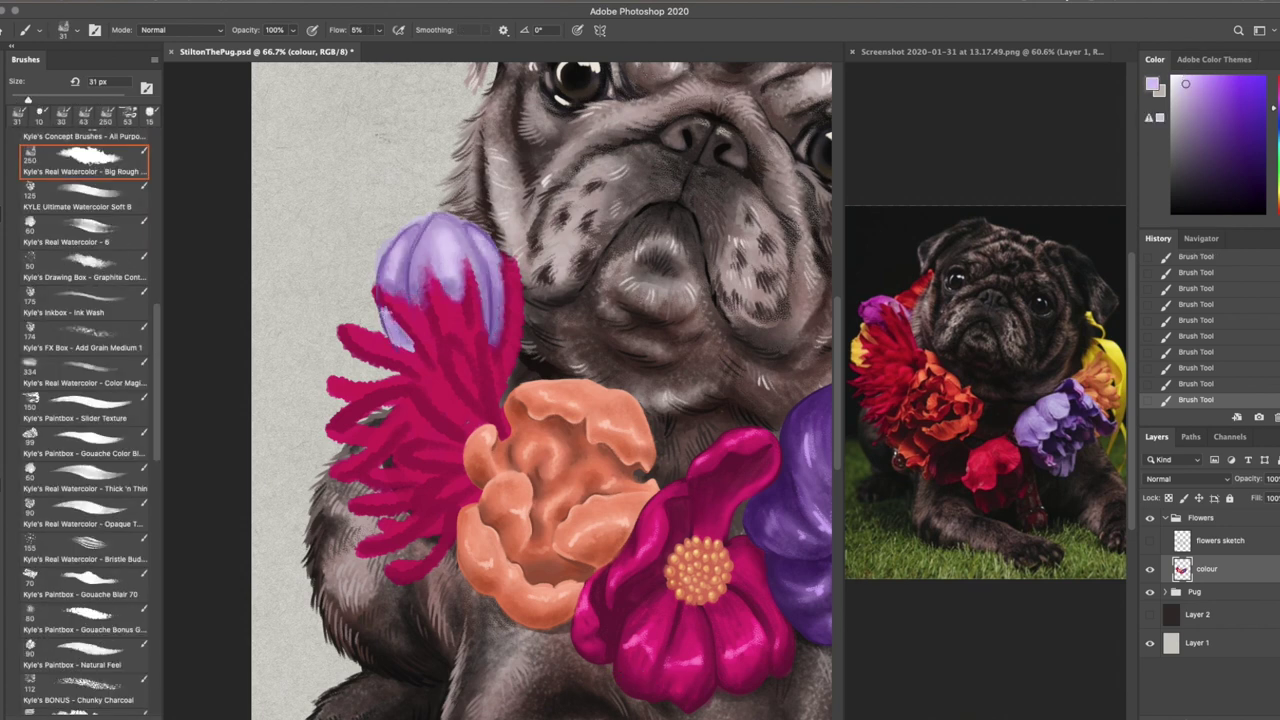
pyautogui.click(88, 677)
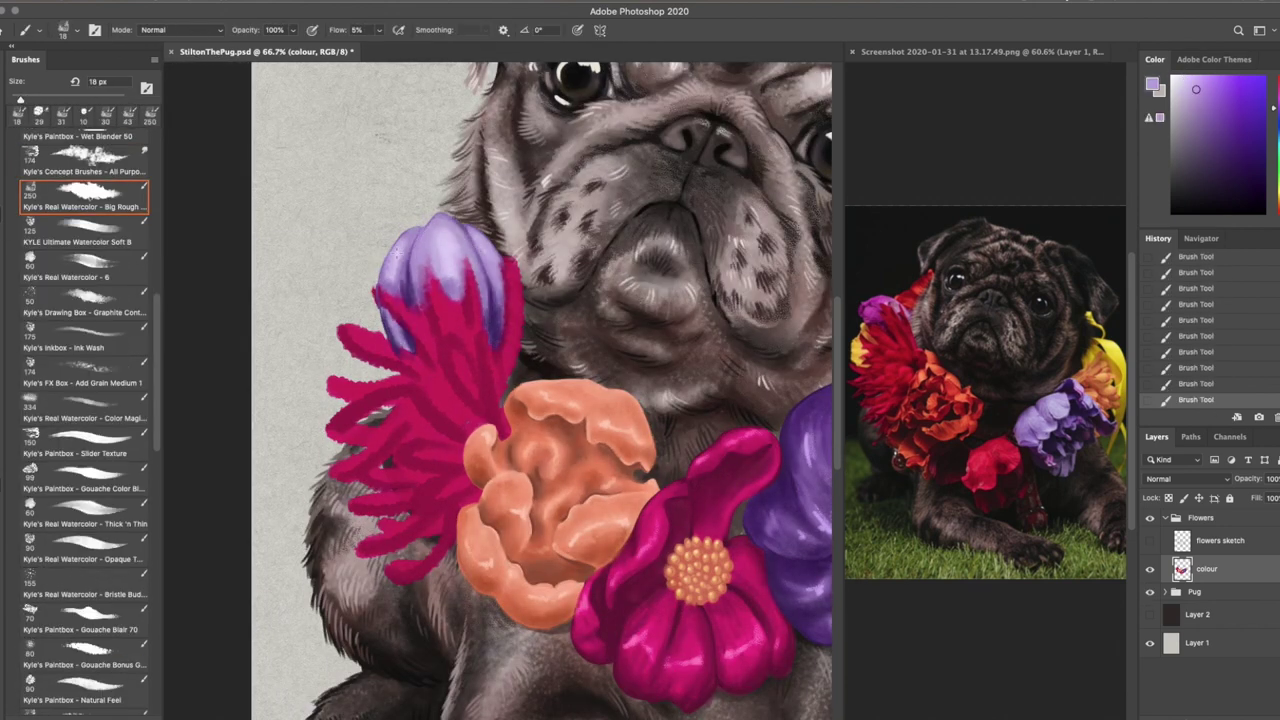
pyautogui.keyDown('alt'); pyautogui.click(469, 302); pyautogui.keyUp('alt')
pyautogui.moveTo(465, 300); pyautogui.dragTo(368, 286)
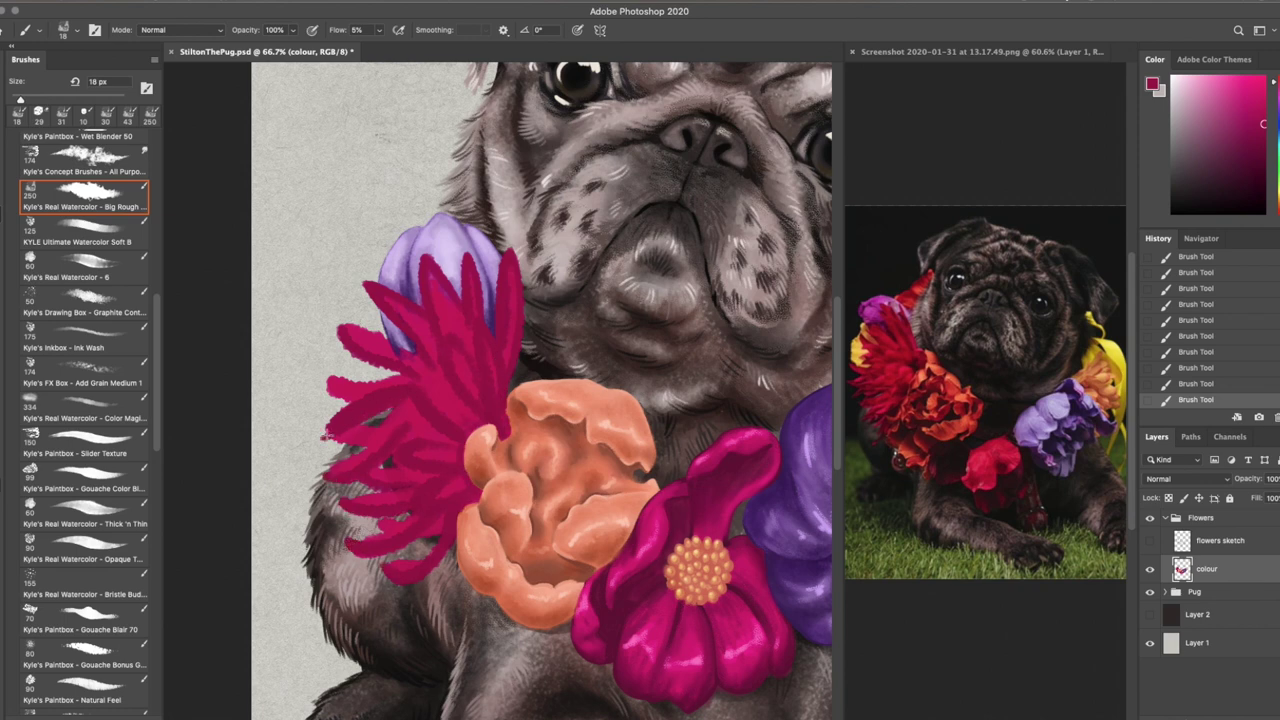
# Refine the spiky magenta flower's petals into clean pointed tips with the Happy HB brush at 10 px
pyautogui.keyDown('alt'); pyautogui.click(414, 371); pyautogui.keyUp('alt')
pyautogui.press('super+equal')
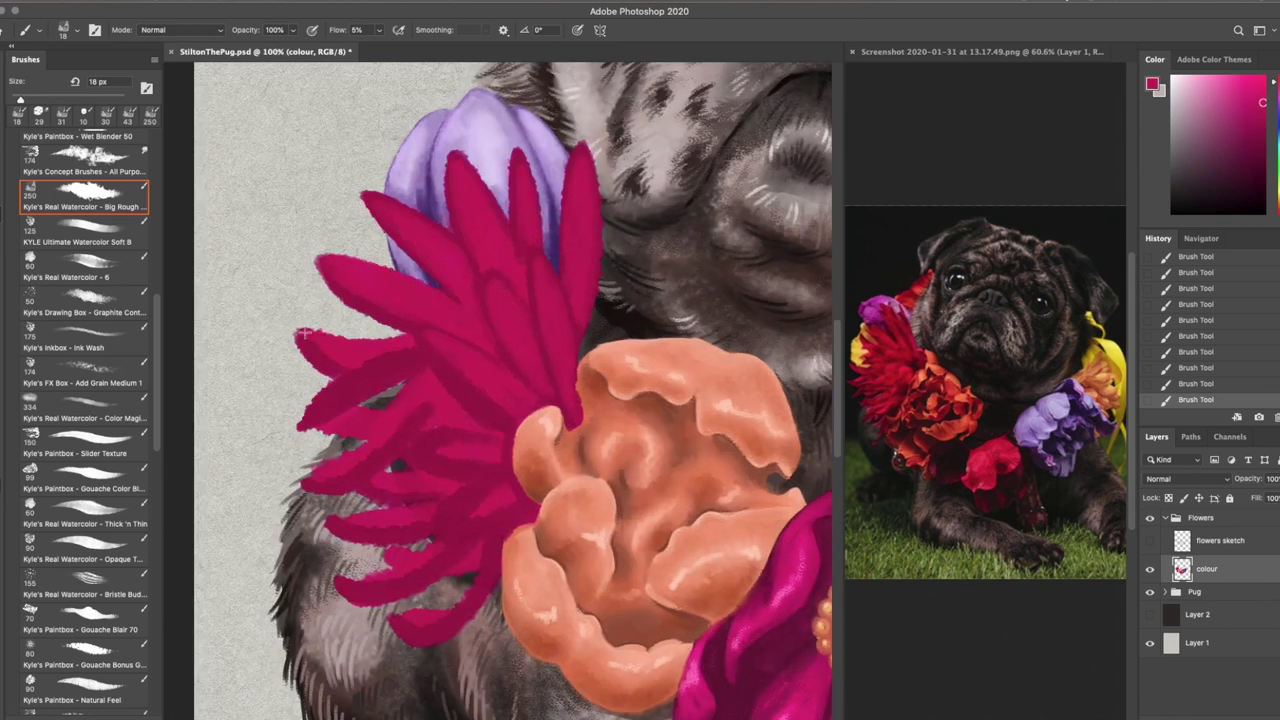
pyautogui.press('b')
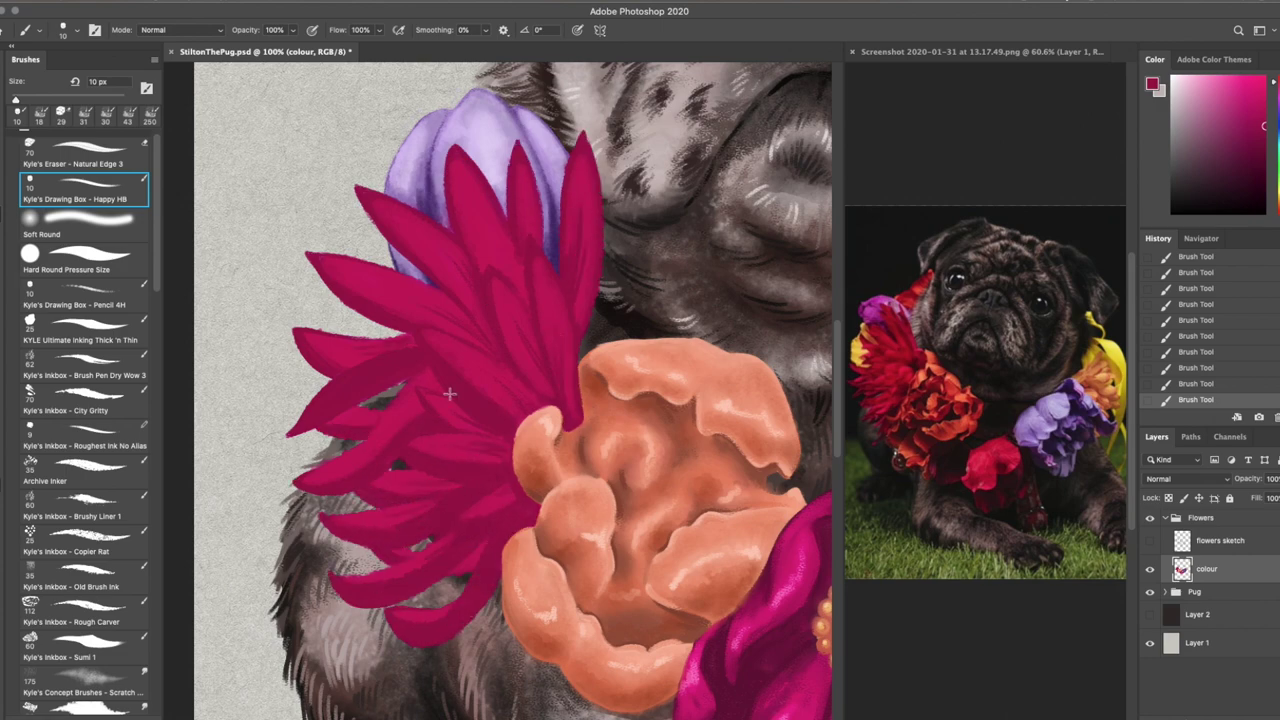
pyautogui.hscroll(3, 509, 311)
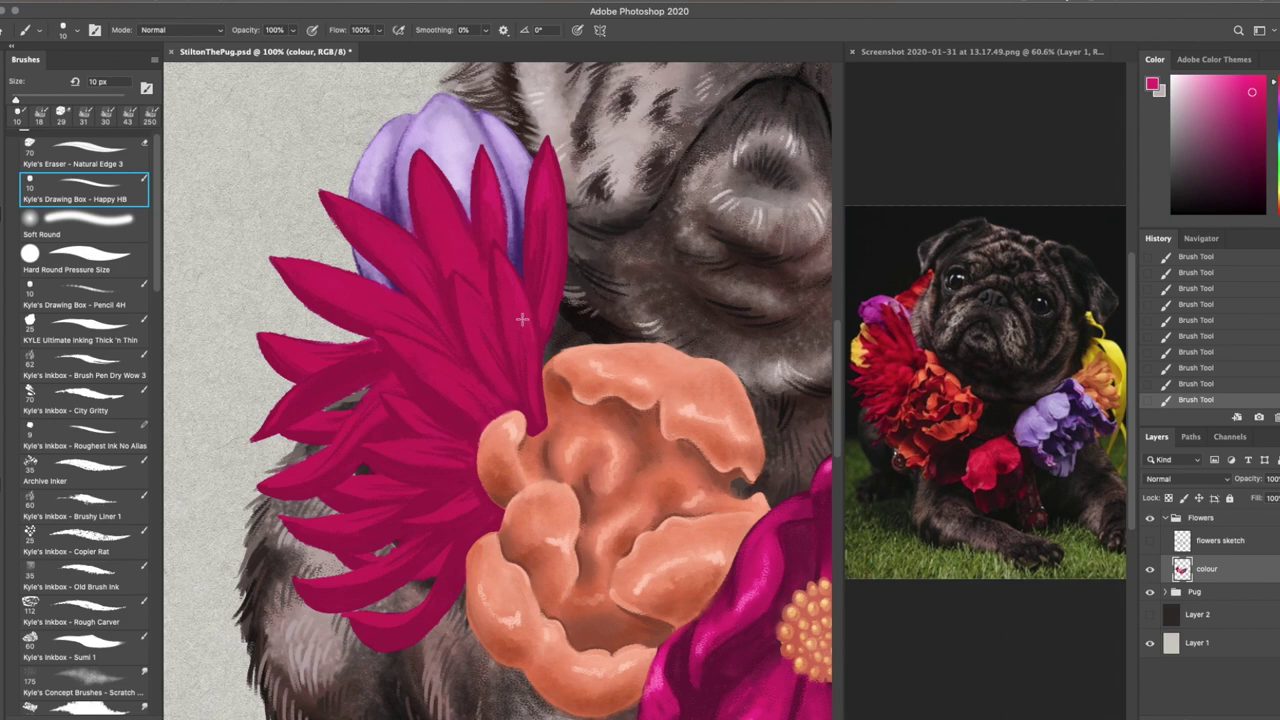
# Paint pink highlights and dark magenta gaps on the spiky flower with Happy HB at 9 px, blending with the Scratch smudge brush
pyautogui.press('r')
pyautogui.press('b')
pyautogui.moveTo(405, 285)
pyautogui.mouseDown()
pyautogui.moveTo(372, 212)
pyautogui.moveTo(320, 270)
pyautogui.moveTo(400, 282)
pyautogui.moveTo(378, 220)
pyautogui.mouseUp()
pyautogui.press('r')
pyautogui.press('b')
pyautogui.press('[')
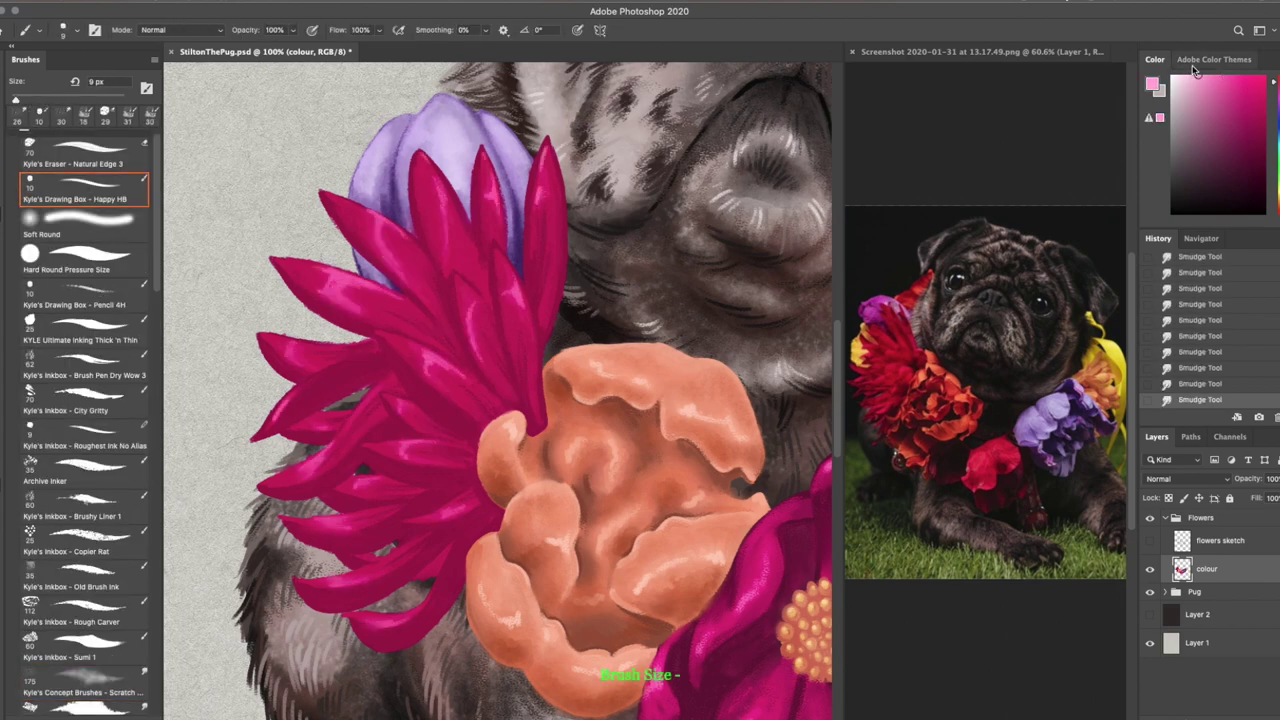
pyautogui.moveTo(521, 399); pyautogui.dragTo(563, 349)
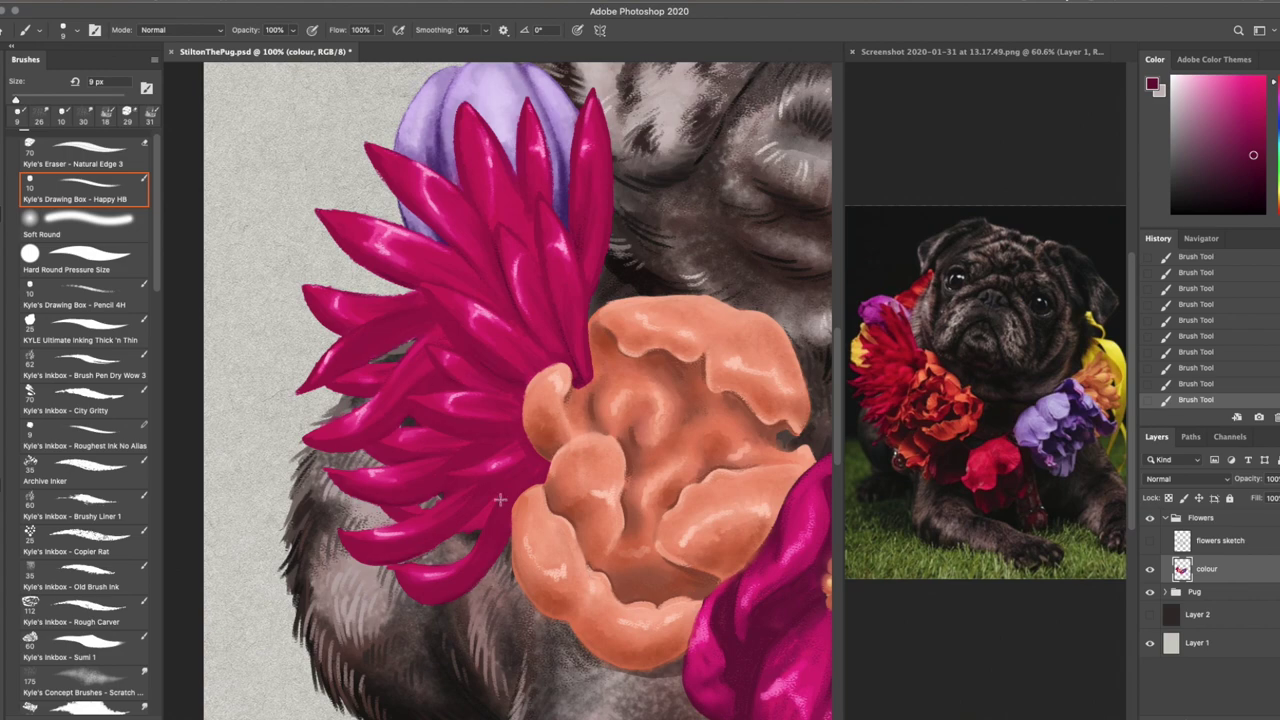
pyautogui.hotkey('ctrl', '-')
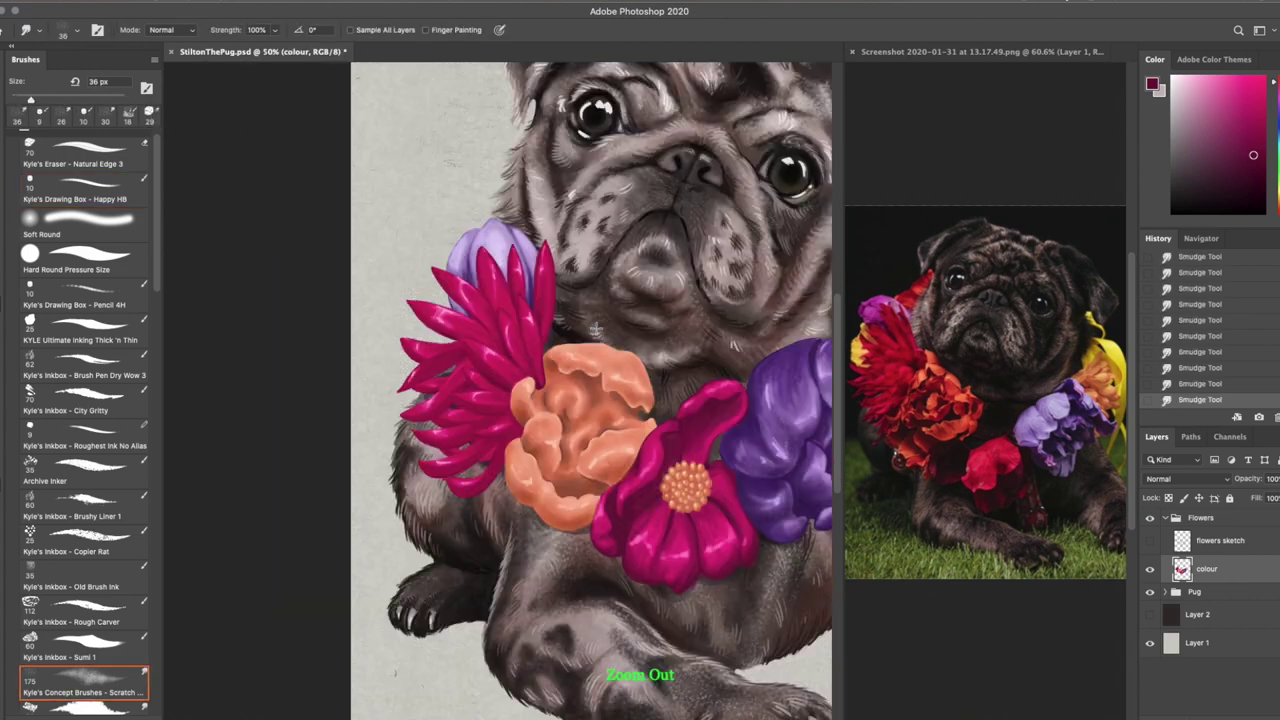
# With the pug hidden, darken the flowers' shadows using the Burn tool at 50% exposure and clean their edges with a 29 px eraser
pyautogui.click(1149, 591)
pyautogui.press('e')
pyautogui.hotkey('ctrl', '+')
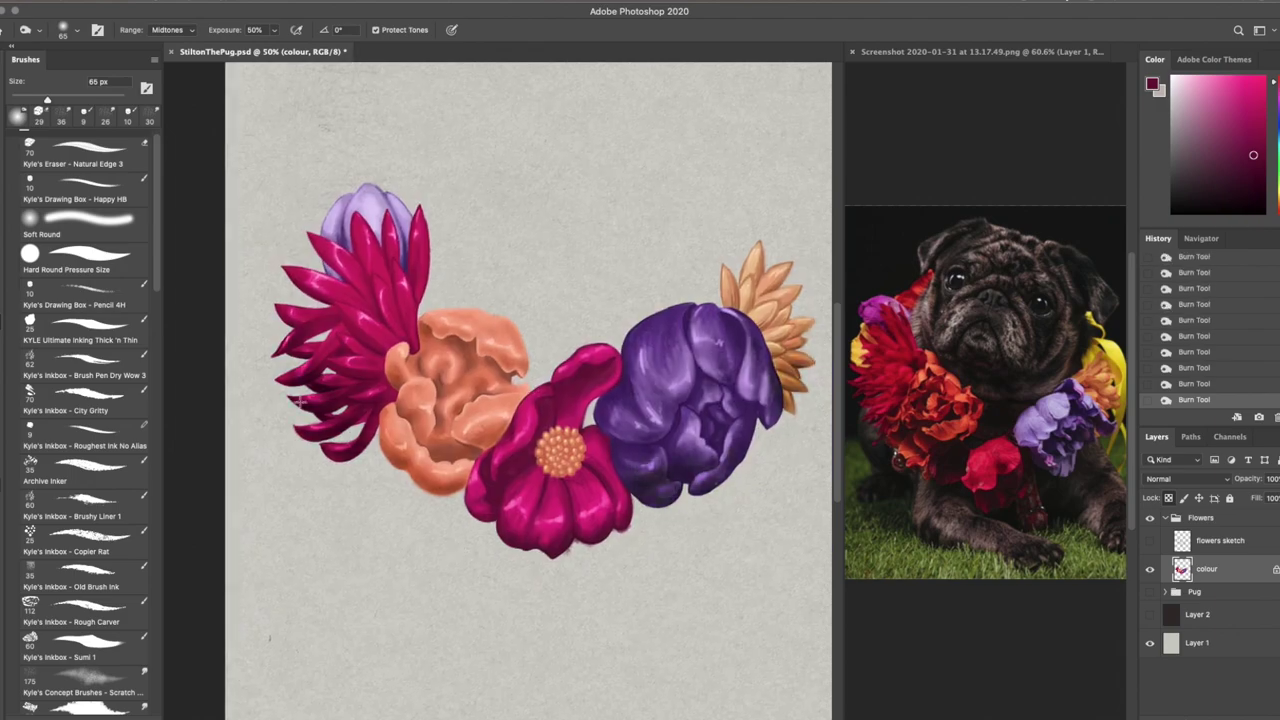
pyautogui.moveTo(450, 340); pyautogui.dragTo(510, 390)
pyautogui.moveTo(630, 380); pyautogui.dragTo(693, 490)
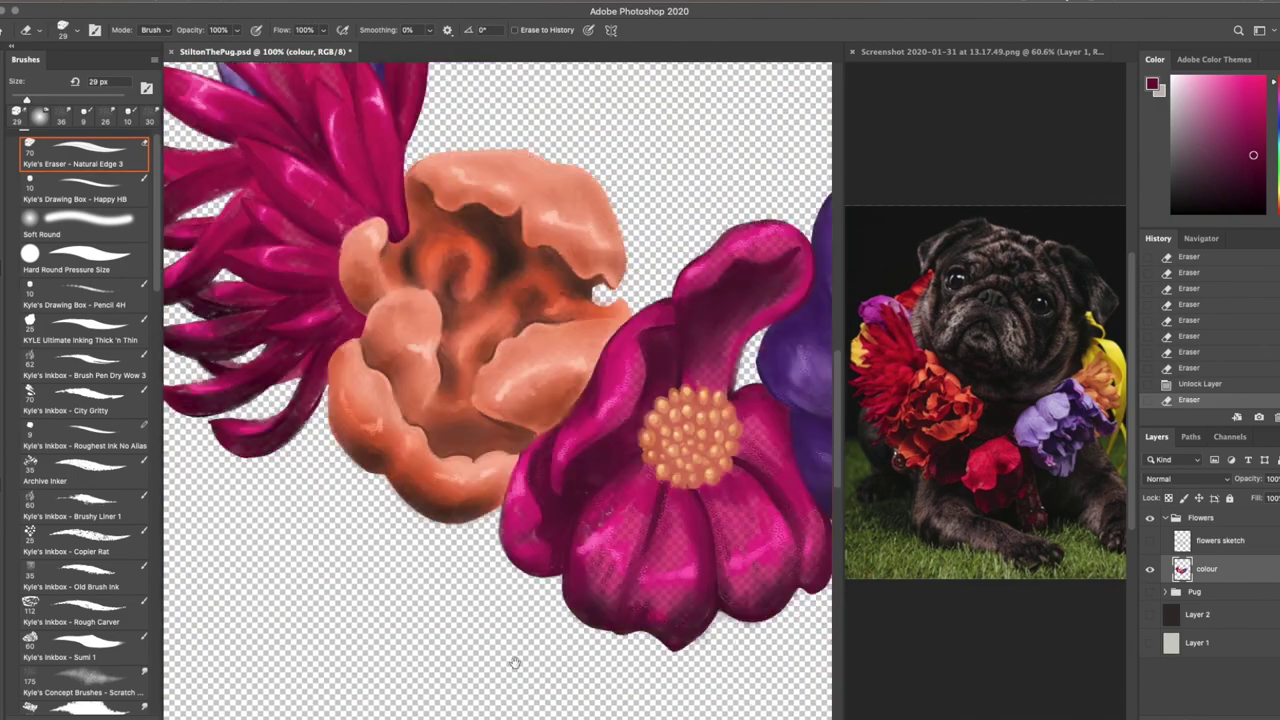
pyautogui.hotkey('ctrl', '-')
pyautogui.hotkey('ctrl', '-')
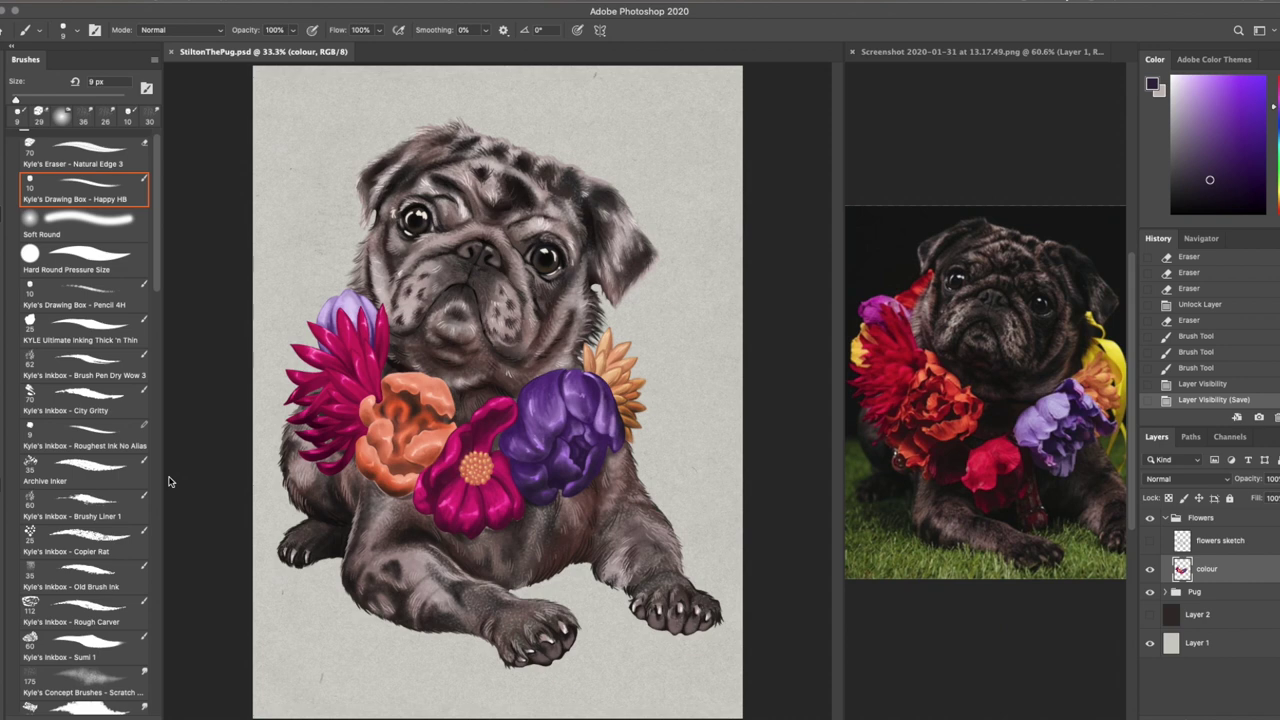
# Copy part of the spiky magenta flower behind the pug above the peach-coloured spiky flower, rotated about -10.5°
pyautogui.press('l')
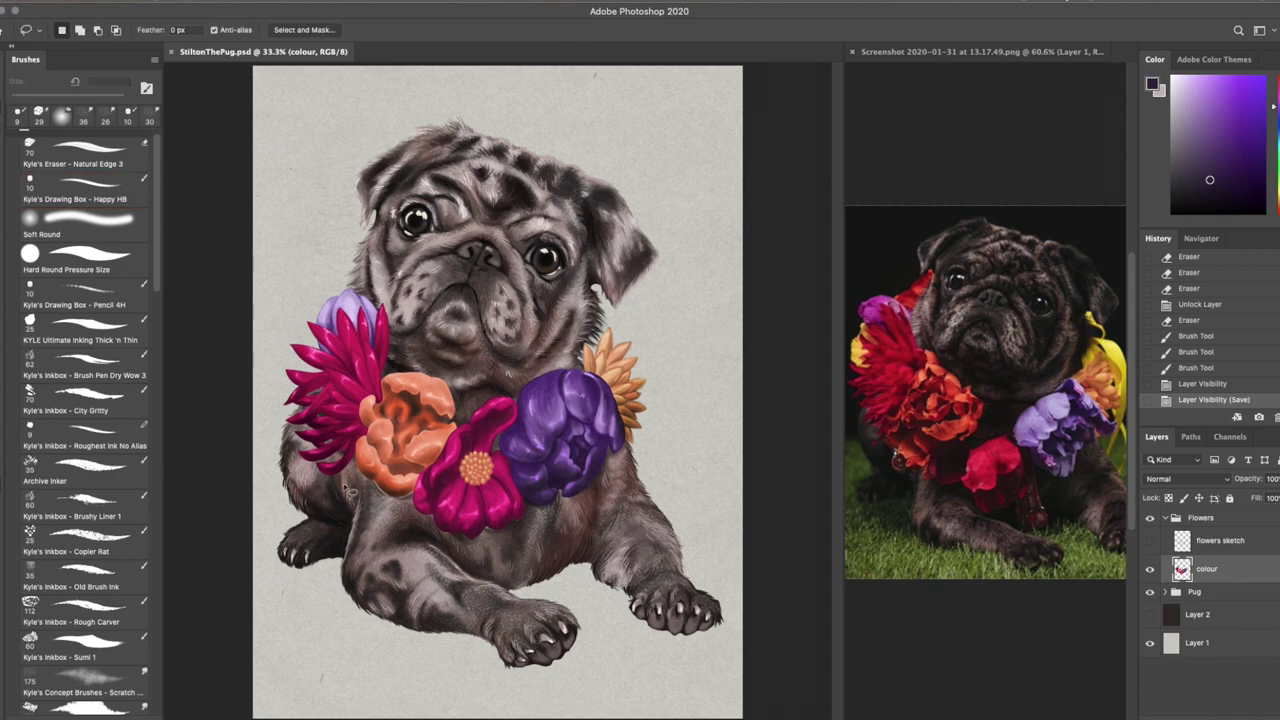
pyautogui.moveTo(330, 501); pyautogui.dragTo(355, 365)
pyautogui.hotkey('ctrl', 'c')
pyautogui.hotkey('ctrl', 'v')
pyautogui.moveTo(340, 420); pyautogui.dragTo(632, 340)
pyautogui.moveTo(1203, 617); pyautogui.dragTo(1200, 618)
pyautogui.hotkey('ctrl', 't')
pyautogui.moveTo(668, 398); pyautogui.dragTo(660, 450)
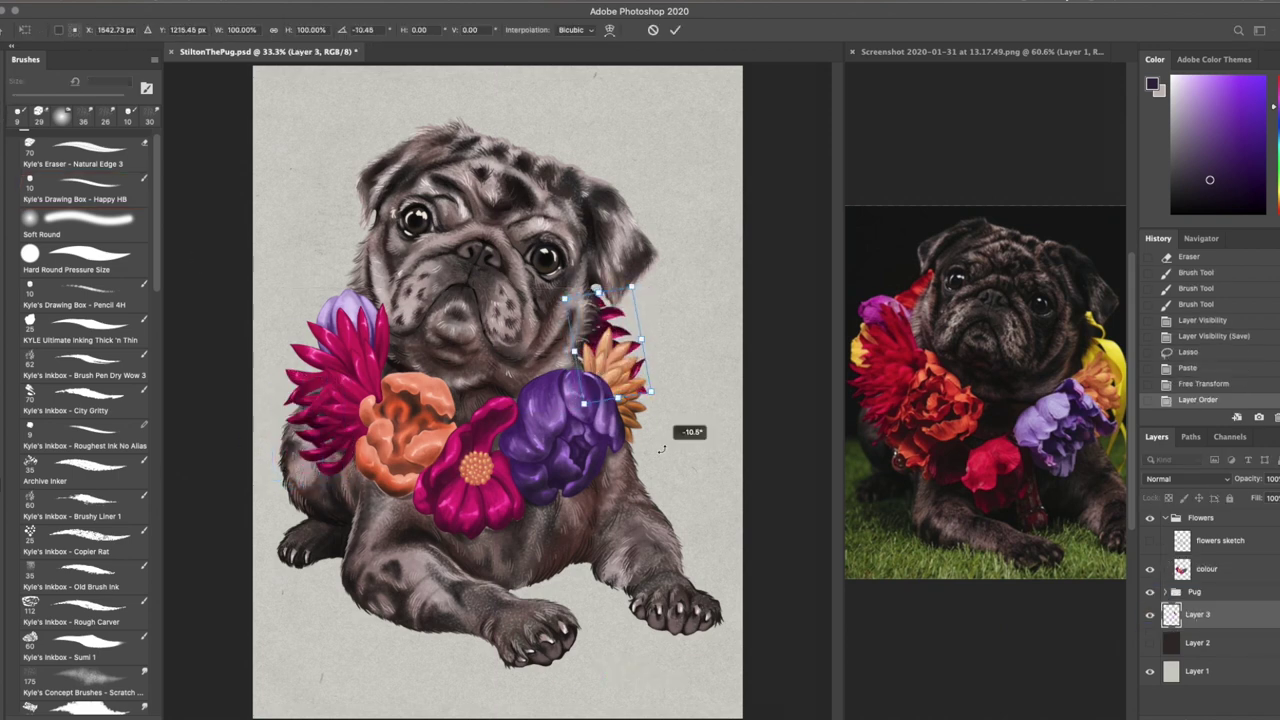
pyautogui.press('Return')
# Copy the peach-coloured spiky flower, flip it horizontally, and place it behind the pug above the lavender flower, rotated 7.82°
pyautogui.click(1181, 566)
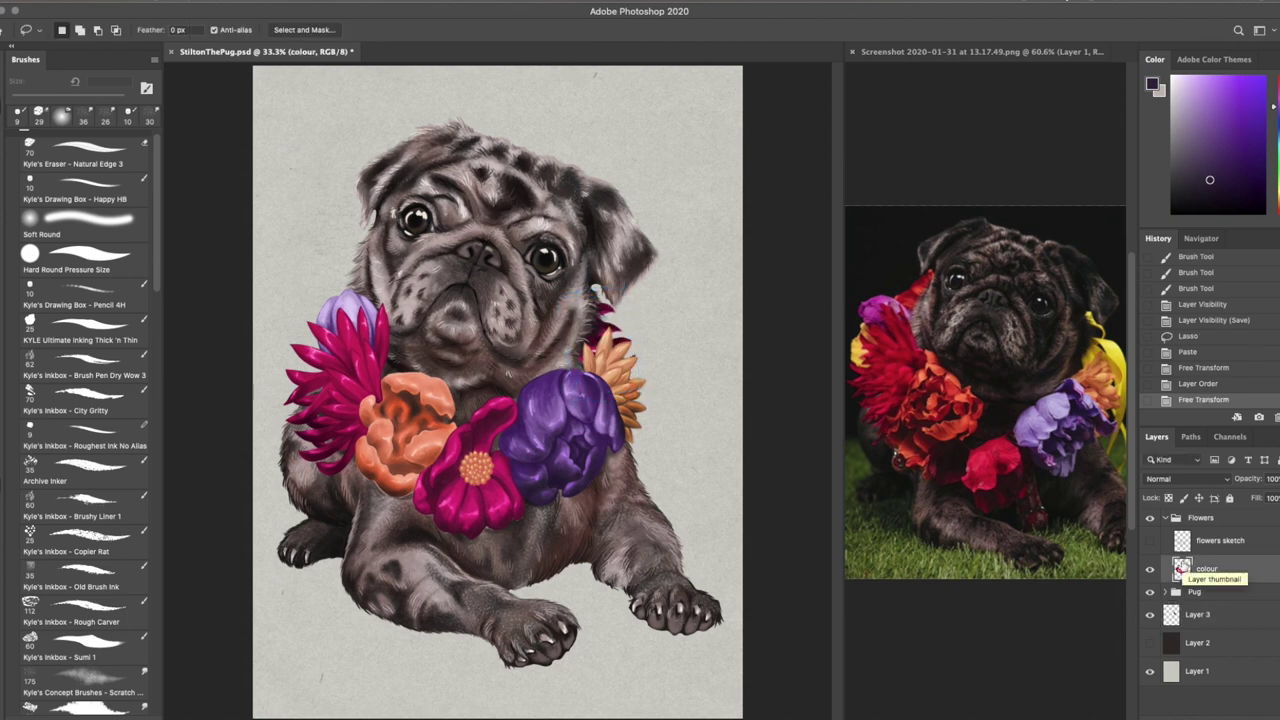
pyautogui.moveTo(645, 440); pyautogui.dragTo(596, 318)
pyautogui.hotkey('ctrl', 'c')
pyautogui.hotkey('ctrl', 'v')
pyautogui.hotkey('ctrl', 'shift', 'h')
pyautogui.hotkey('ctrl', 't')
pyautogui.moveTo(612, 390); pyautogui.dragTo(340, 320)
pyautogui.press('Return')
pyautogui.moveTo(1208, 568); pyautogui.dragTo(1200, 632)
pyautogui.hotkey('ctrl', 't')
pyautogui.moveTo(343, 340); pyautogui.dragTo(346, 348)
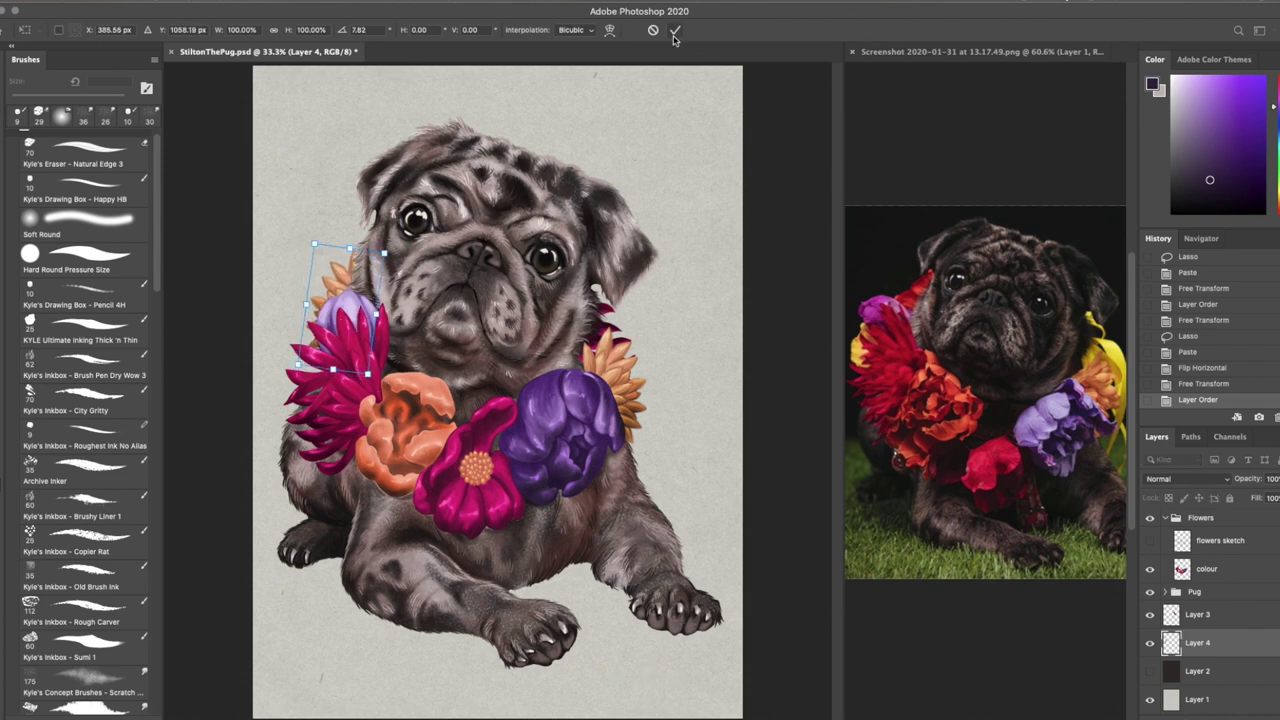
pyautogui.click(674, 32)
# Recolour the flipped spiky flower orange on a clipped Color Burn layer with the Soft Round brush at 96 px
pyautogui.hotkey('ctrl', 'alt', 'shift', 'n')
pyautogui.click(1185, 479)
pyautogui.click(1160, 540)
pyautogui.hotkey('ctrl', 'alt', 'g')
pyautogui.click(1273, 82)
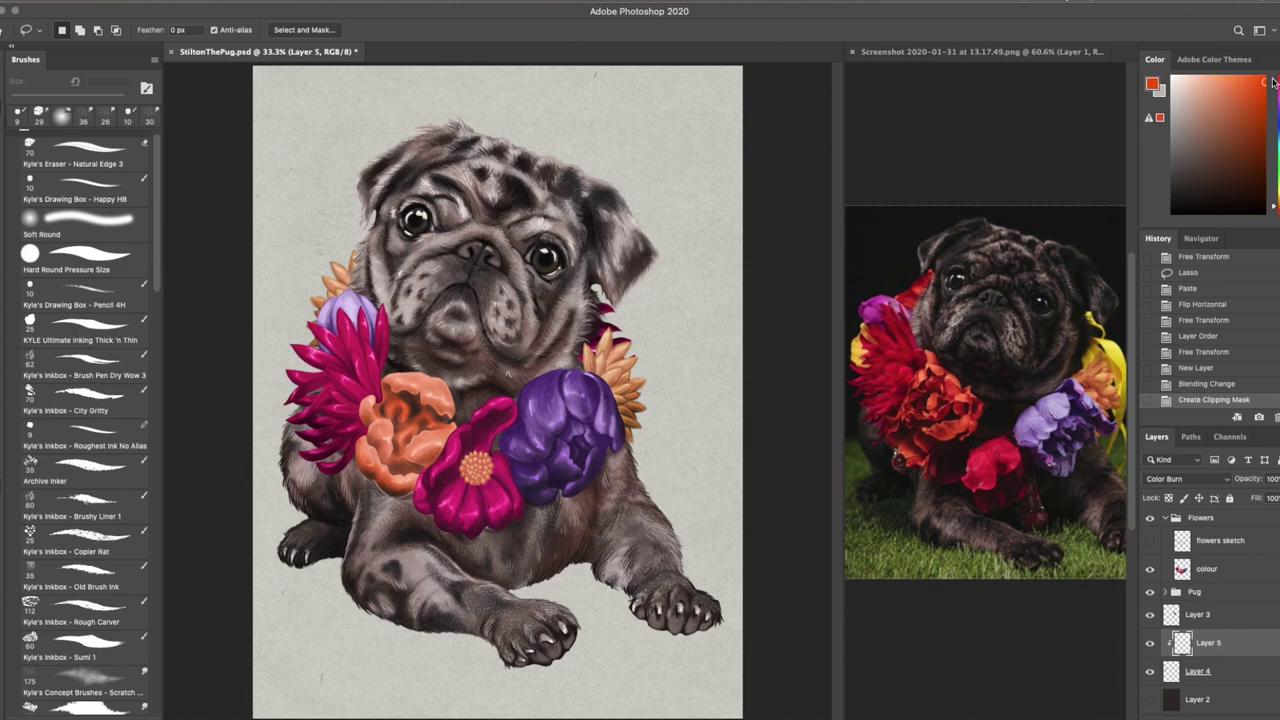
pyautogui.click(72, 224)
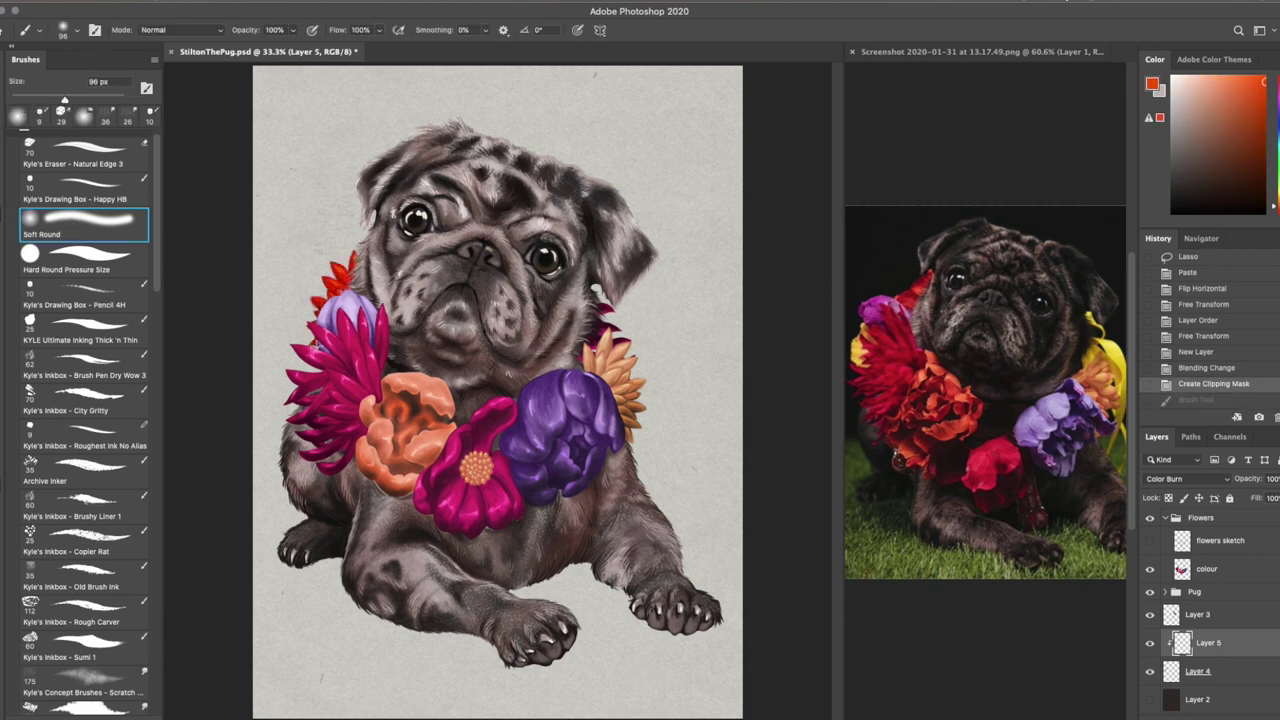
pyautogui.click(1276, 86)
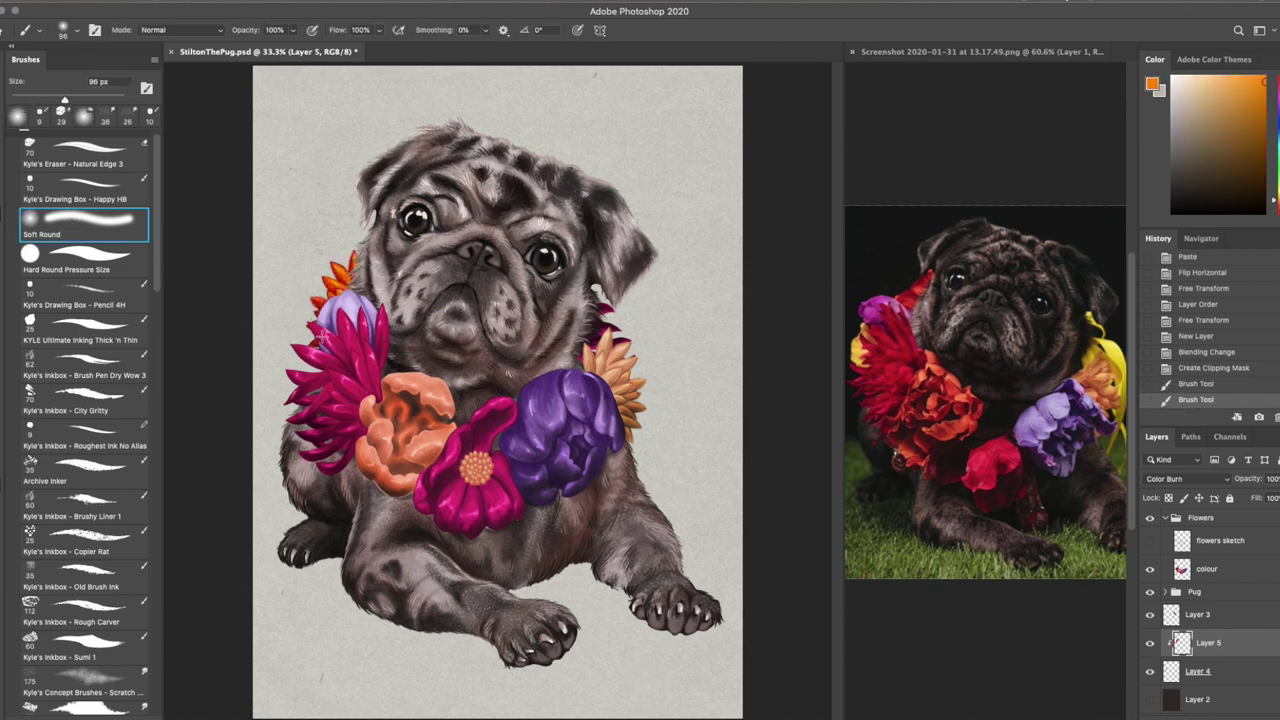
# Add a clipped layer above the copied magenta flower and set its blending mode to Color Dodge
pyautogui.press('shift+alt+super+n')
pyautogui.press('alt+super+g')
pyautogui.click(1185, 479)
pyautogui.click(1170, 588)
# Try Color Dodge as the blending mode of the clipped colour layer over the orange flower
pyautogui.click(1205, 671)
pyautogui.click(1162, 484)
pyautogui.click(1160, 558)
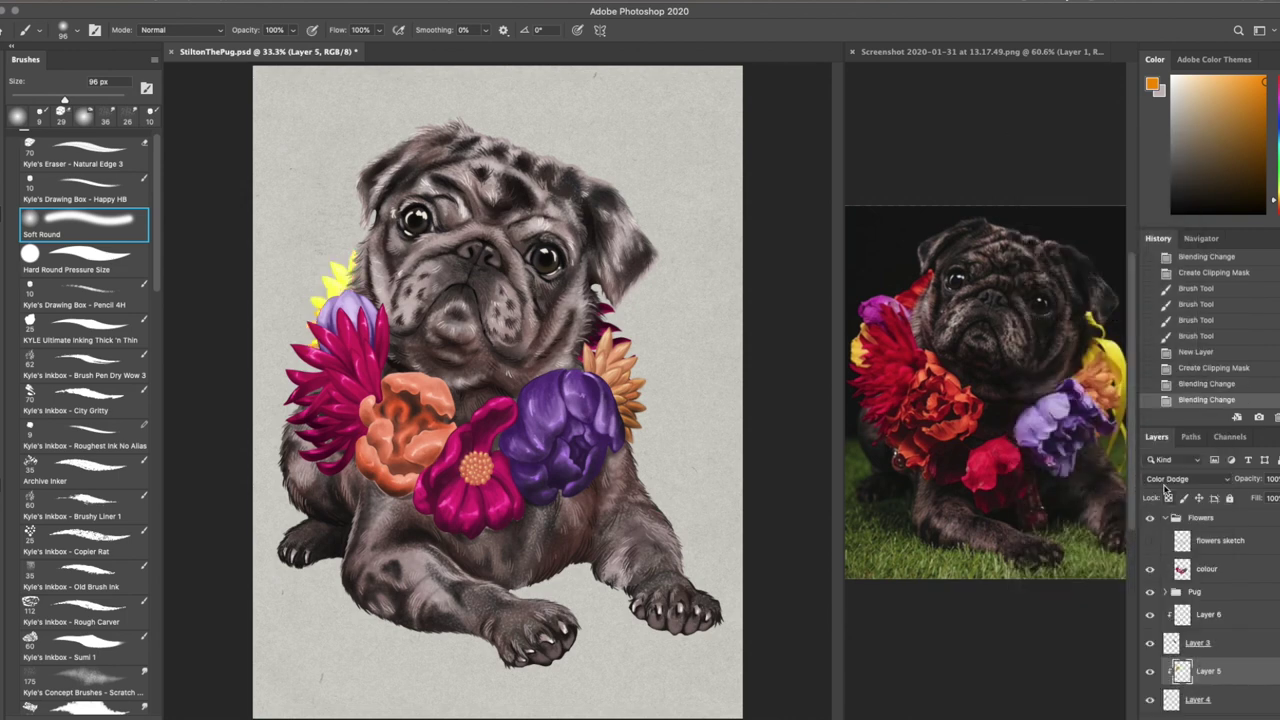
pyautogui.click(1168, 490)
pyautogui.click(1166, 568)
# Brush pink over the copied magenta flower on its Color Dodge layer and reduce the layer's opacity to about 53%
pyautogui.click(1208, 614)
pyautogui.click(1185, 479)
pyautogui.click(1175, 479)
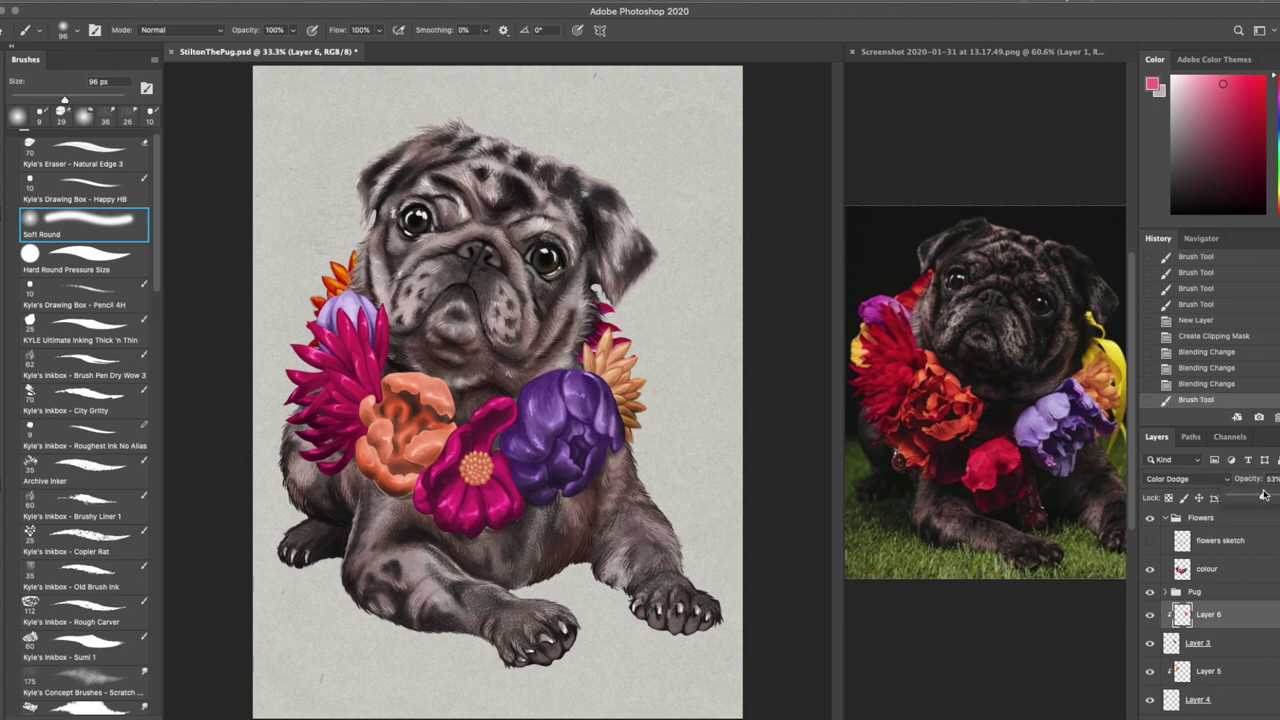
# Merge the two copied flowers with their clipped colour layers and name the merged layer "behind pug flowers"
pyautogui.keyDown('shift'); pyautogui.click(1197, 699); pyautogui.keyUp('shift')
pyautogui.rightClick(1210, 699)
pyautogui.click(1150, 543)
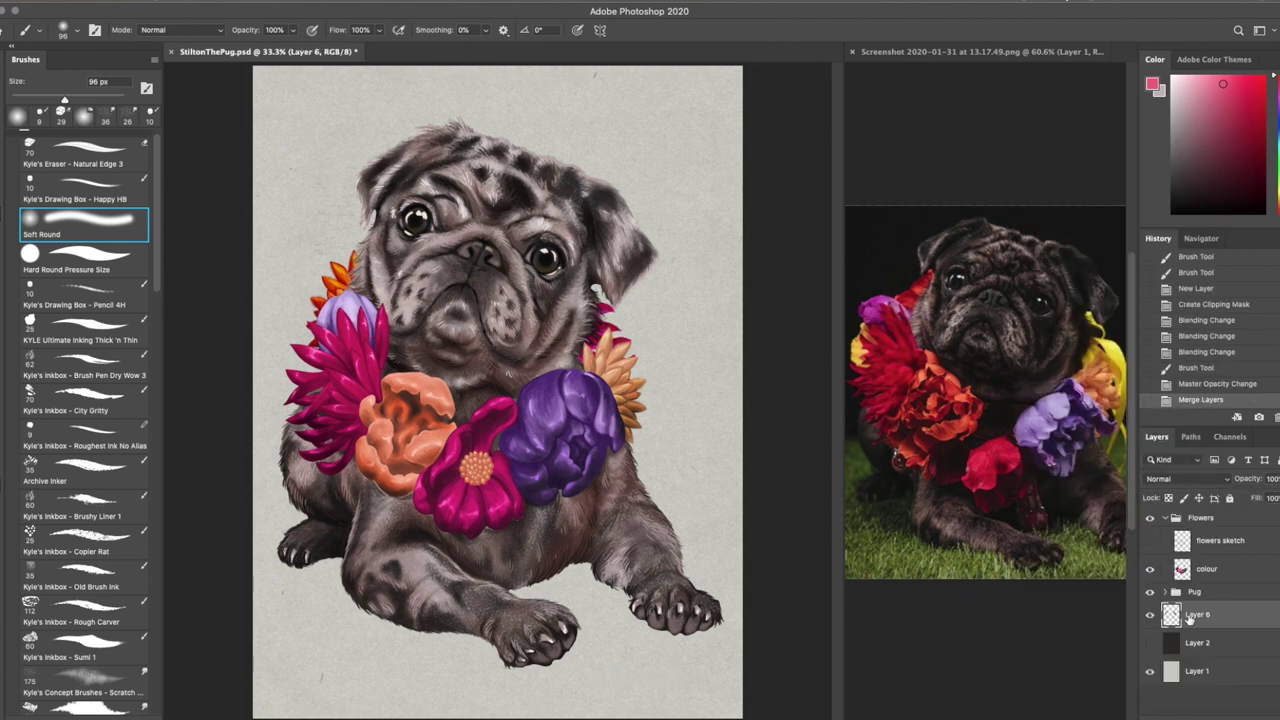
pyautogui.write('behind pug flowers')
pyautogui.press('Return')
pyautogui.click(1149, 591)
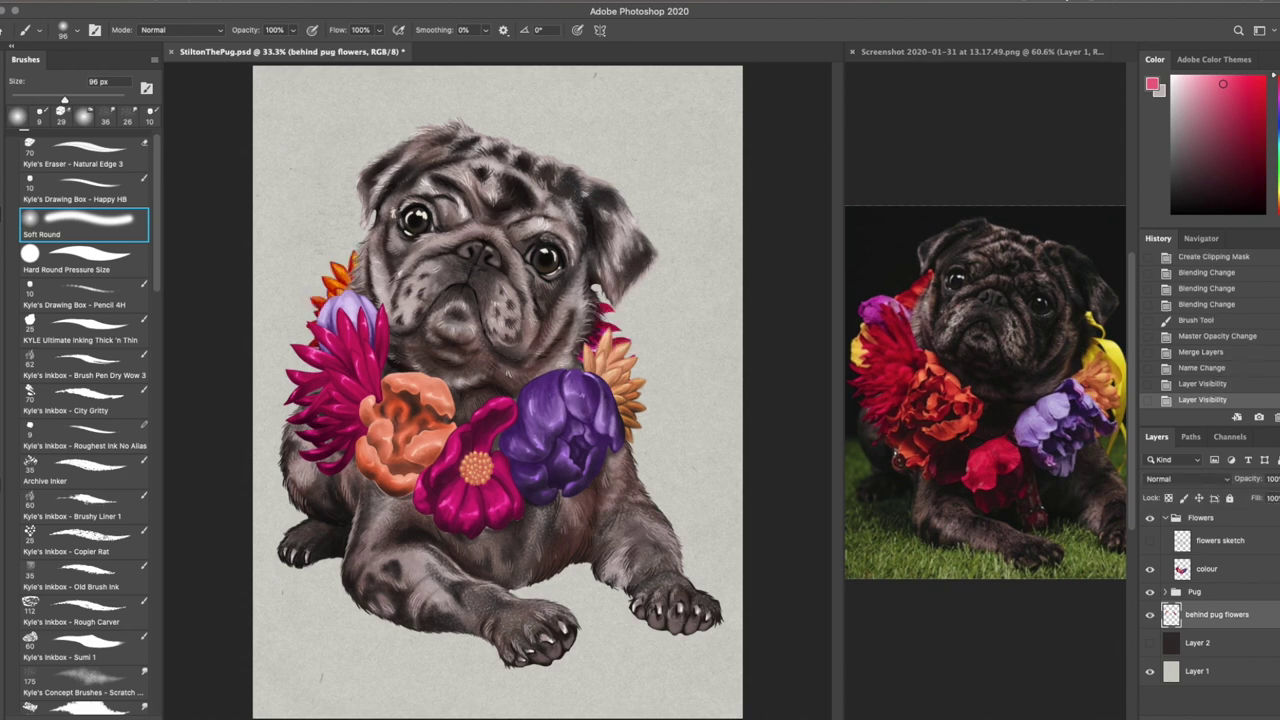
# Erase stray edges on the behind pug flowers and the garland's colour layer with the Natural Edge 3 eraser at 29 px
pyautogui.scroll(2, 320, 300)
pyautogui.press('e')
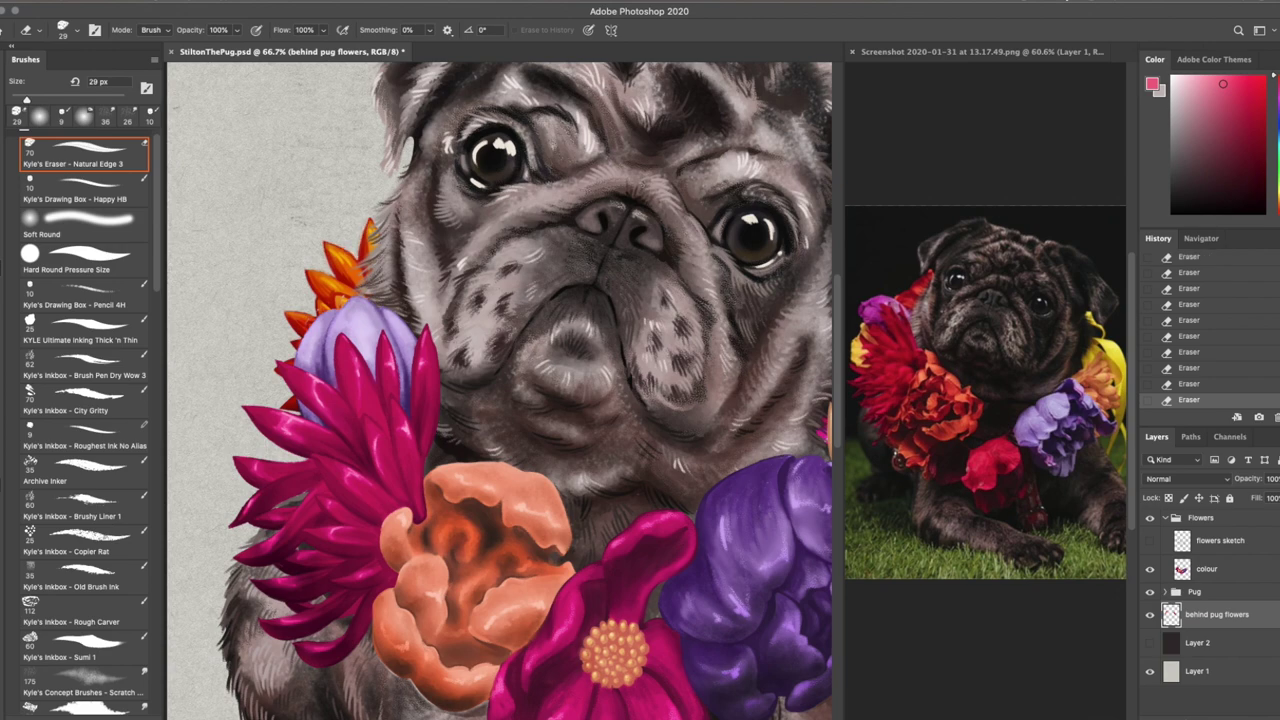
pyautogui.press('super+equal')
pyautogui.press('super+minus')
pyautogui.click(1207, 568)
pyautogui.press('super+minus')
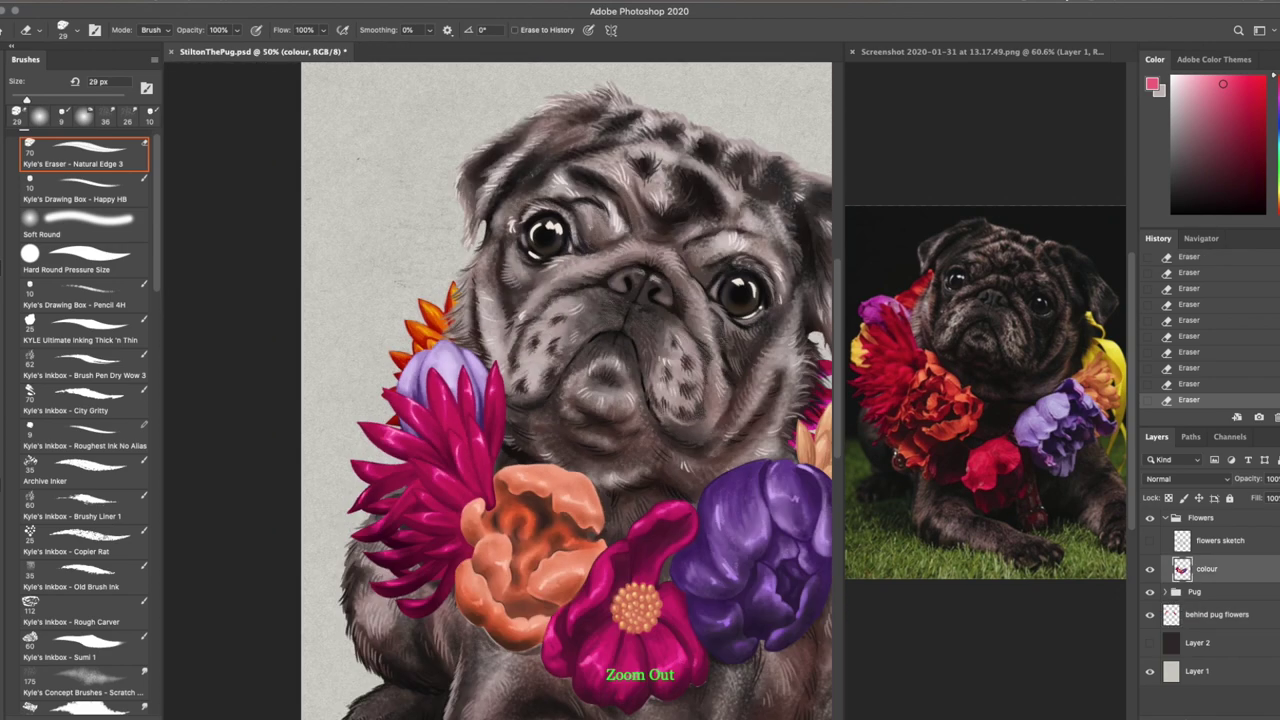
pyautogui.press('super+minus')
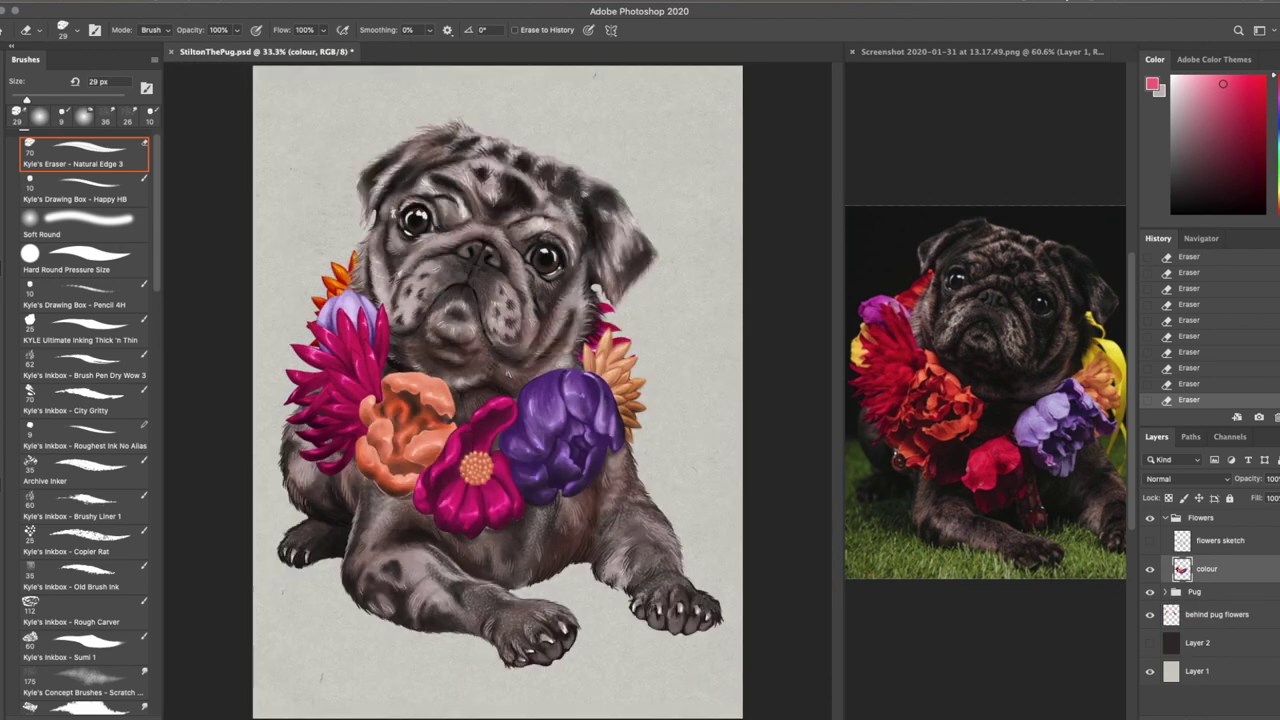
# Move the behind pug flowers layer into the Pug group and collect the sketch layers in a group named "hidden"
pyautogui.click(1200, 517)
pyautogui.click(1165, 591)
pyautogui.moveTo(1157, 651); pyautogui.dragTo(1165, 640)
pyautogui.rightClick(1225, 560)
pyautogui.click(1110, 225)
pyautogui.write('hidden')
pyautogui.press('Return')
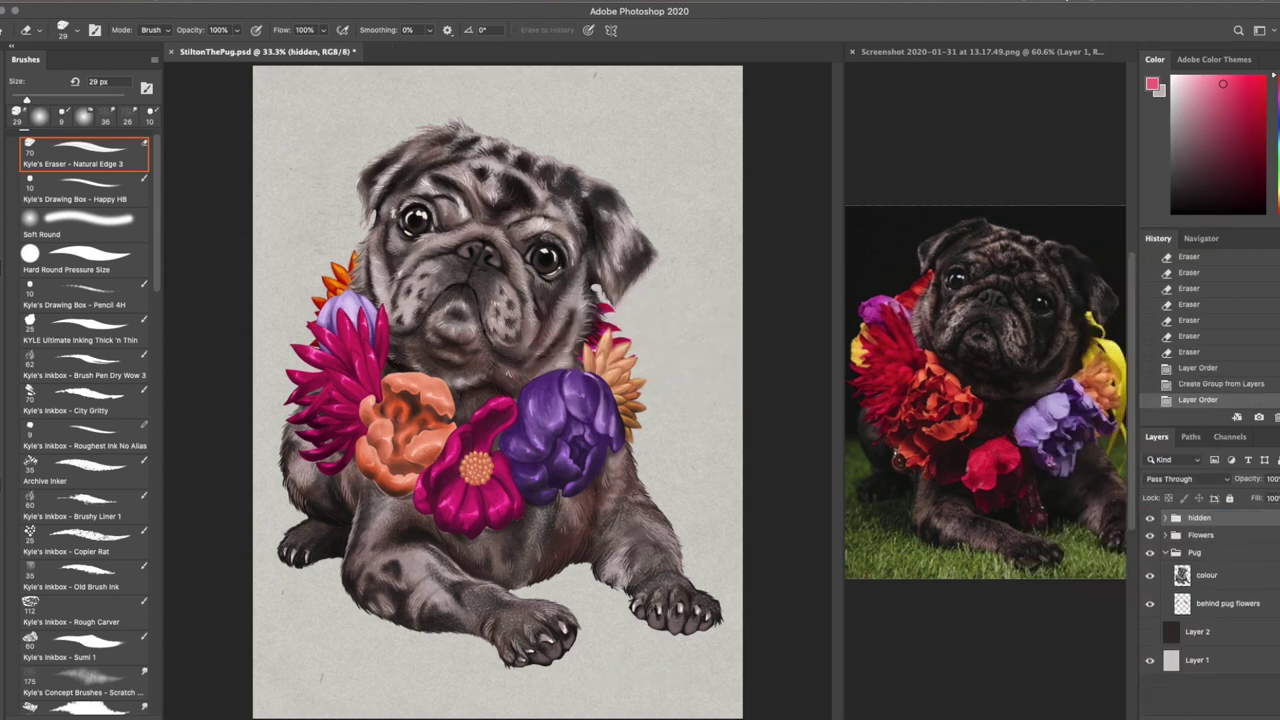
# Delete the dark Layer 2, then duplicate and merge the pug and flower artwork into one layer inside the hidden group
pyautogui.press('Delete')
pyautogui.press('super+j')
pyautogui.press('super+e')
pyautogui.moveTo(1200, 600); pyautogui.dragTo(1150, 537)
# Hide the original Flowers and Pug groups, set the hidden group's blending to Normal, save, and close the reference image
pyautogui.click(1150, 537)
pyautogui.click(1185, 479)
pyautogui.click(1170, 497)
pyautogui.press('super+s')
pyautogui.click(852, 51)
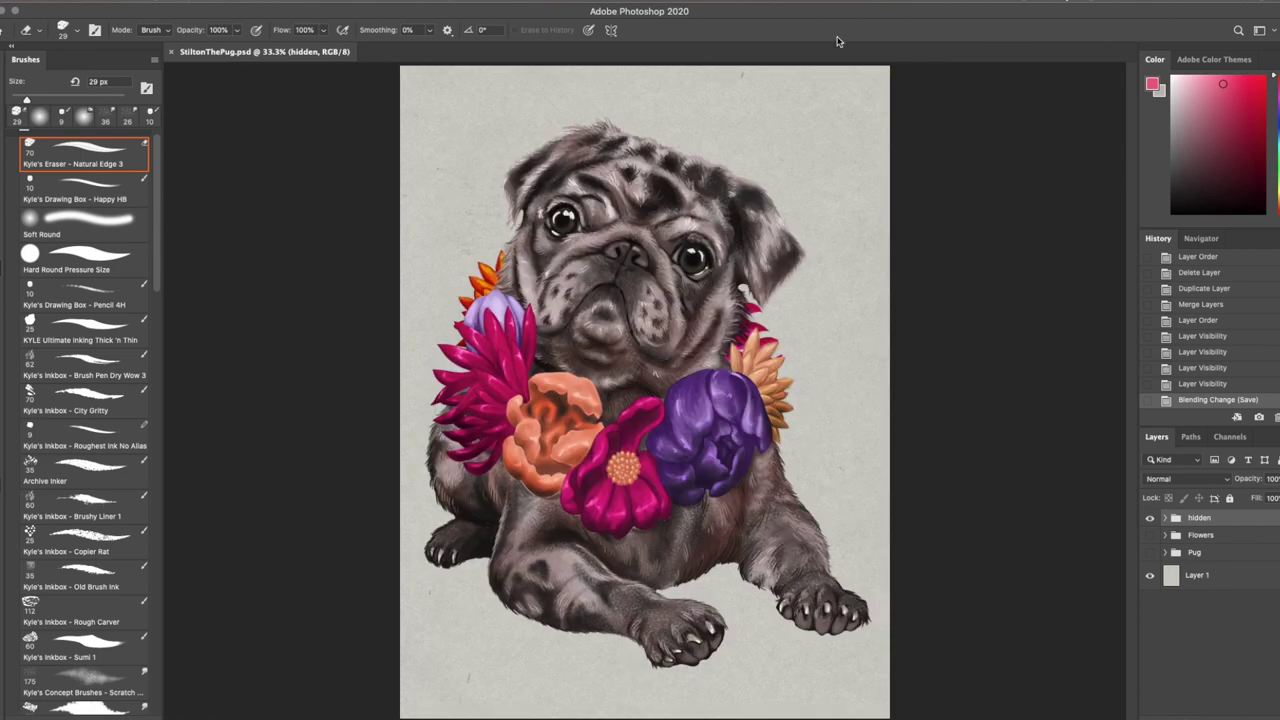
pyautogui.press('v')
pyautogui.moveTo(640, 400); pyautogui.dragTo(640, 382)
pyautogui.click(1152, 84)
pyautogui.click(457, 206)
pyautogui.press('t')
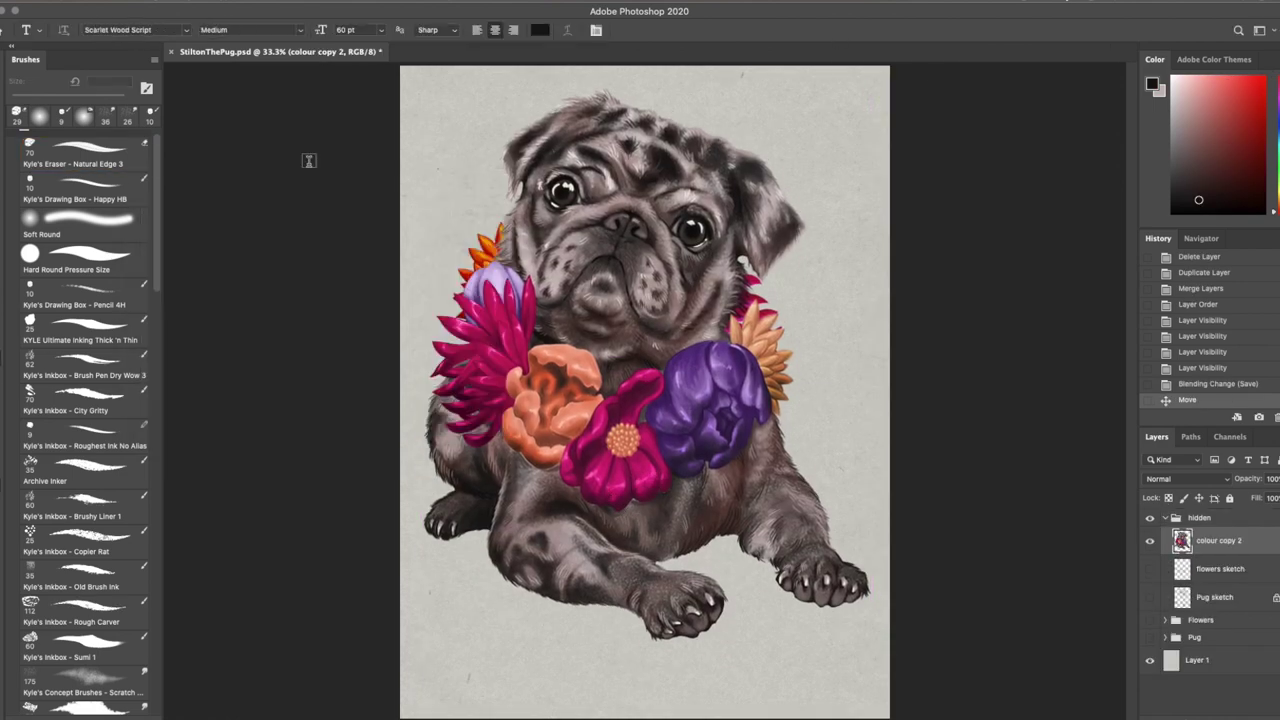
pyautogui.click(632, 660)
pyautogui.write('@stilton.the.pug')
pyautogui.press('super+a')
pyautogui.press('super+Return')
pyautogui.press('v')
pyautogui.moveTo(636, 650); pyautogui.dragTo(637, 670)
# Create a new layer beneath the merged pug artwork and name it "background paint"
pyautogui.press('super+shift+alt+n')
pyautogui.doubleClick(1225, 597)
pyautogui.write('background paint')
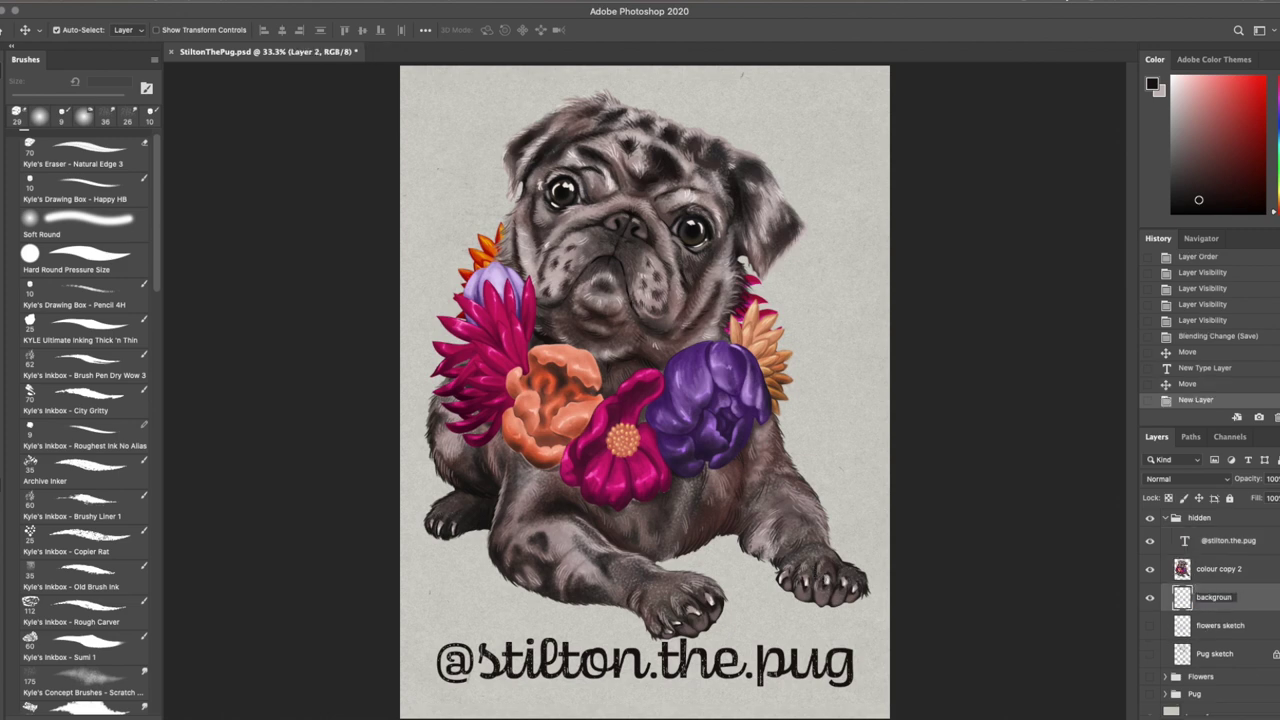
pyautogui.press('Return')
# Paint loose green grass behind the pug with the Big Rough watercolor brush at 470 px
pyautogui.press('b')
pyautogui.scroll(-5, 85, 400)
pyautogui.click(85, 500)
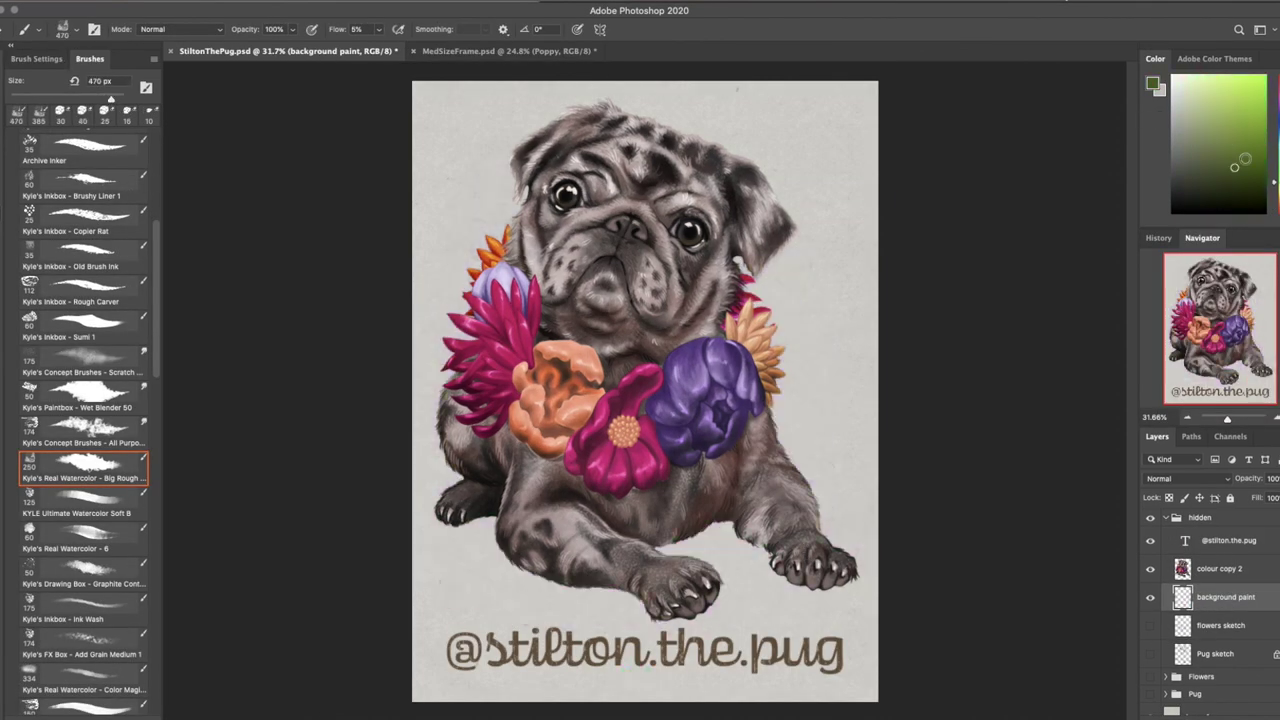
# Open signature stamp square.PNG and place its stamp on the portrait beside the purple flower
pyautogui.press('super+o')
pyautogui.click(263, 106)
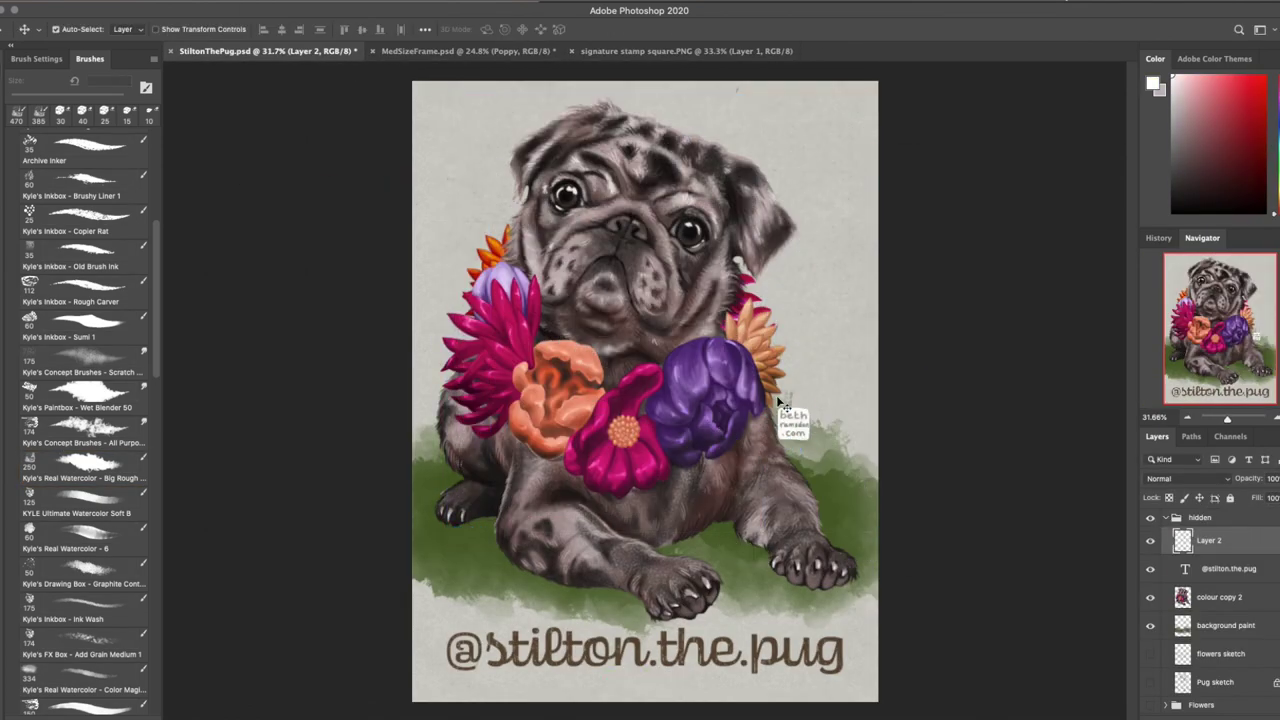
pyautogui.press('super+equal')
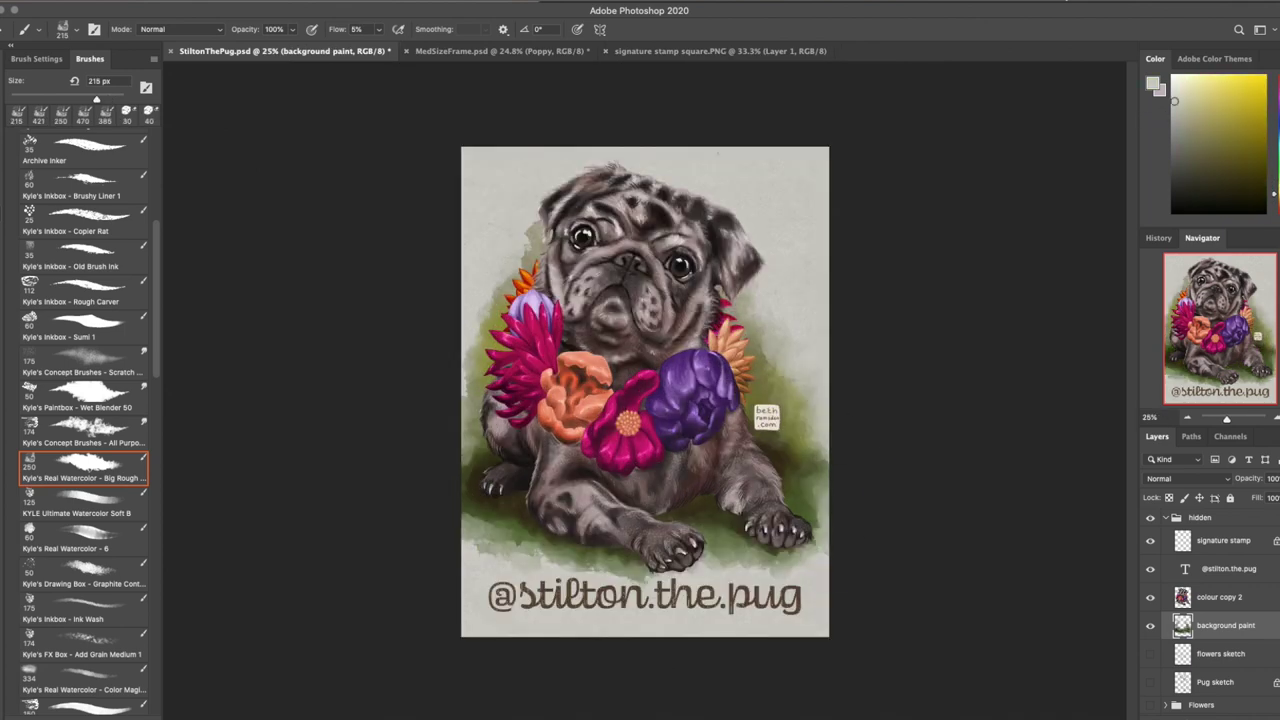
# Merge copies of the colour copy 2 and background paint layers into one artwork layer, keeping the originals hidden
pyautogui.hotkey('ctrl', '-')
pyautogui.scroll(2, 645, 390)
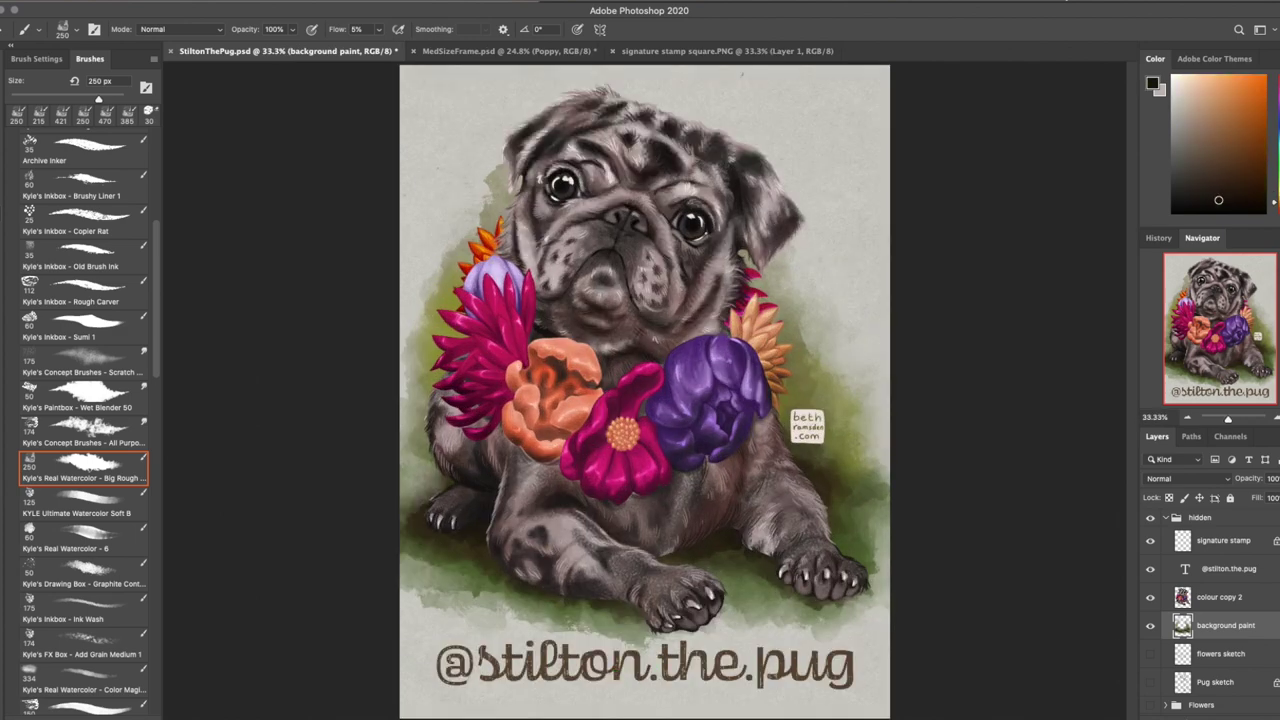
pyautogui.hotkey('ctrl', 'z')
pyautogui.rightClick(1219, 597)
pyautogui.click(1070, 208)
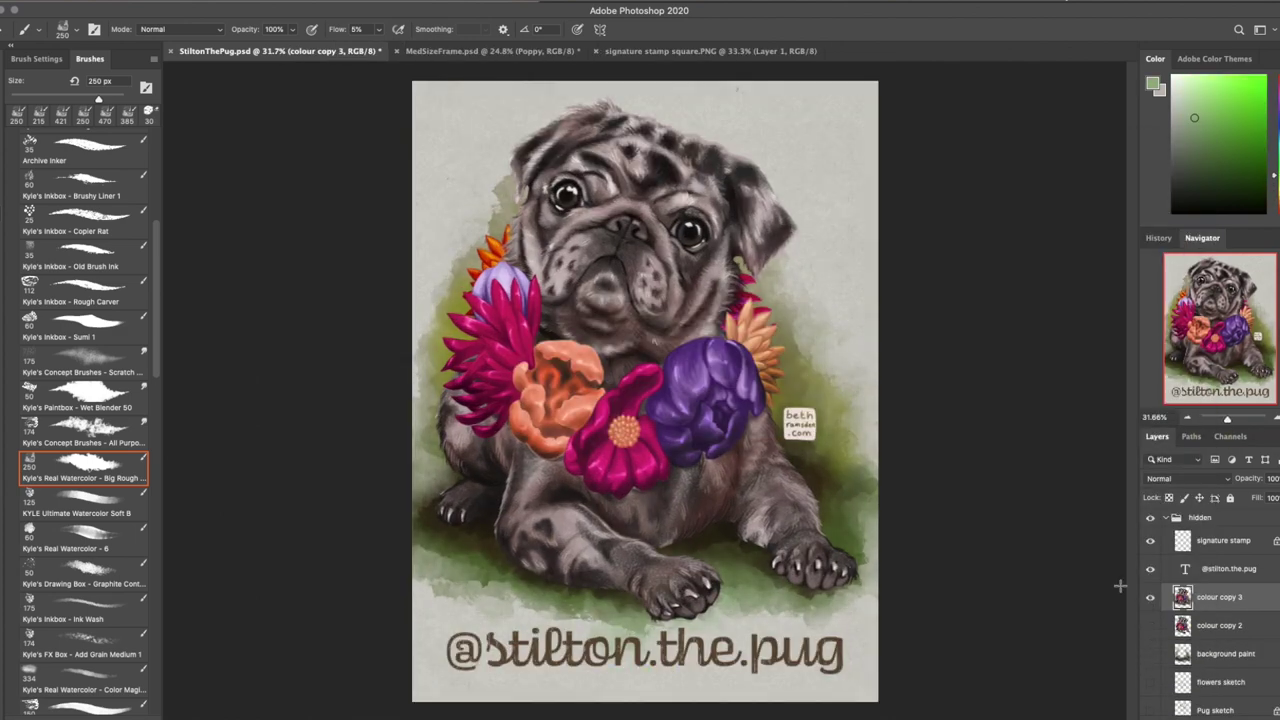
pyautogui.moveTo(1206, 612); pyautogui.dragTo(1191, 540)
# Add a new layer clipped to the merged artwork layer and set its blending mode to Color Dodge
pyautogui.hotkey('ctrl', 'shift', 'alt', 'n')
pyautogui.click(1187, 478)
pyautogui.click(1190, 565)
# Paint soft glowing highlights over the pug and flowers on the Color Dodge layer with the Soft Round brush, sampling colours from the artwork
pyautogui.scroll(10, 85, 400)
pyautogui.click(85, 237)
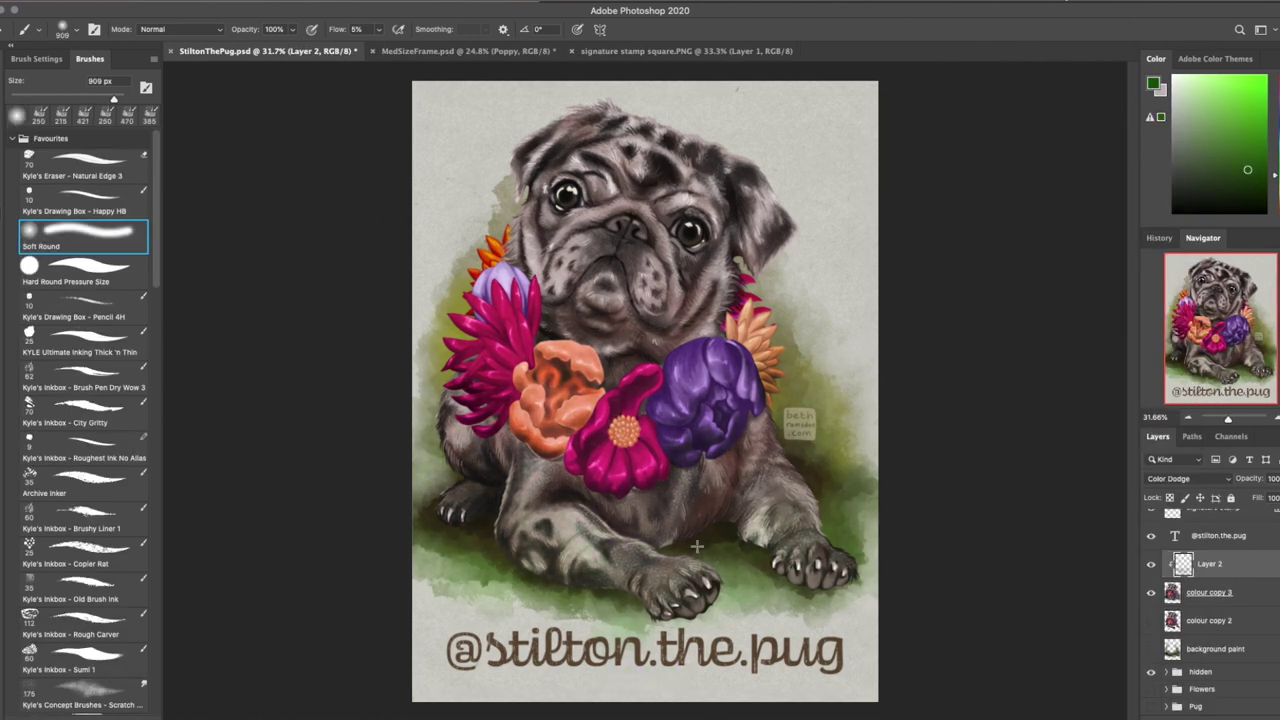
pyautogui.keyDown('alt'); pyautogui.click(703, 325); pyautogui.keyUp('alt')
pyautogui.moveTo(560, 560)
pyautogui.mouseDown()
pyautogui.moveTo(374, 523)
pyautogui.moveTo(600, 550)
pyautogui.mouseUp()
pyautogui.moveTo(630, 370); pyautogui.dragTo(577, 440)
pyautogui.keyDown('alt'); pyautogui.click(529, 433); pyautogui.keyUp('alt')
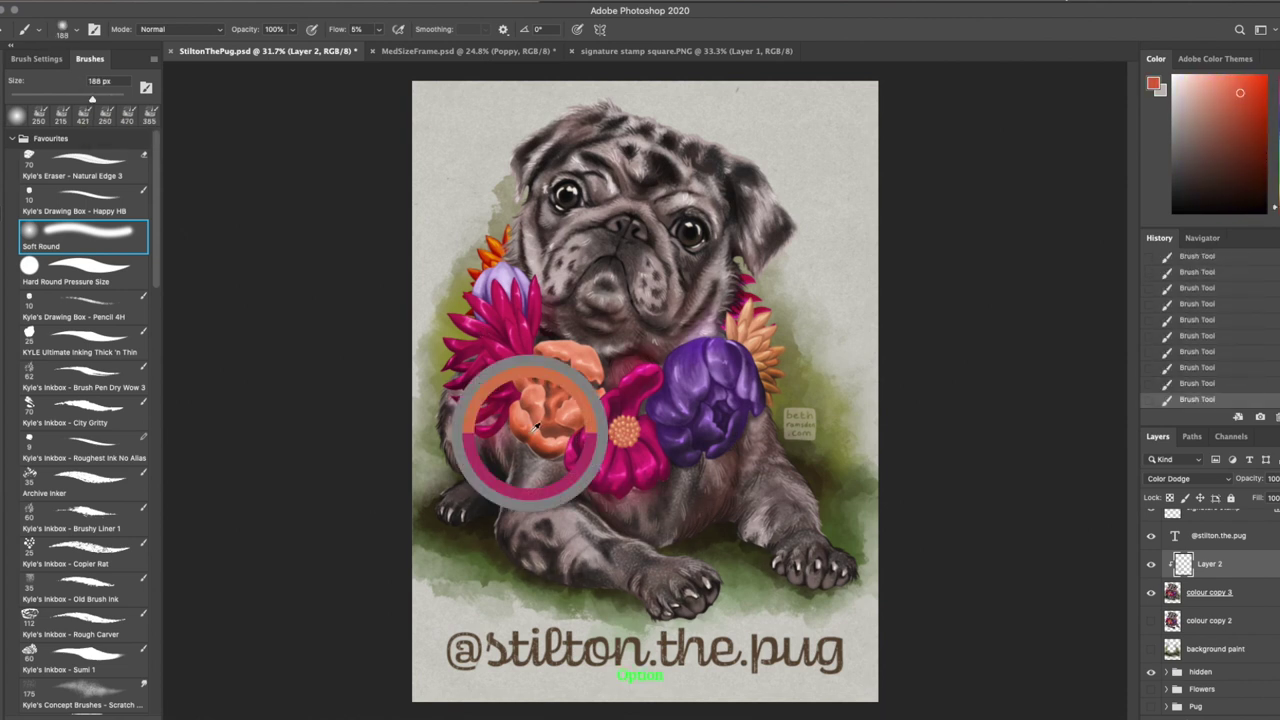
pyautogui.keyDown('alt'); pyautogui.click(567, 471); pyautogui.keyUp('alt')
pyautogui.keyDown('alt'); pyautogui.click(755, 443); pyautogui.keyUp('alt')
# Compare the whole portrait with and without the Color Dodge highlights
pyautogui.click(1151, 566)
pyautogui.click(1151, 566)
pyautogui.click(1151, 566)
pyautogui.click(1151, 566)
pyautogui.click(1151, 566)
pyautogui.click(1151, 566)
pyautogui.press('super+minus')
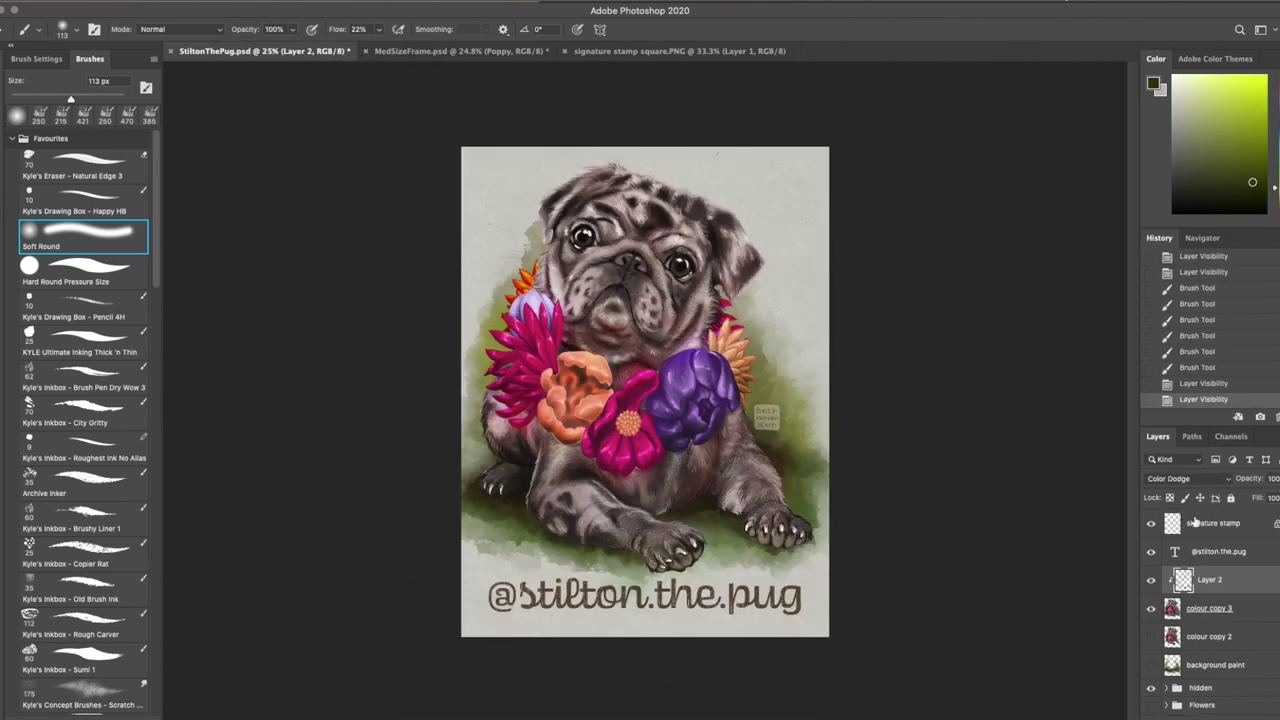
# Paint white glints in the pug's eyes on a layer named "eye shine" with the 10 px Happy HB brush
pyautogui.press('super+plus')
pyautogui.press('super+plus')
pyautogui.press('super+plus')
pyautogui.press('super+plus')
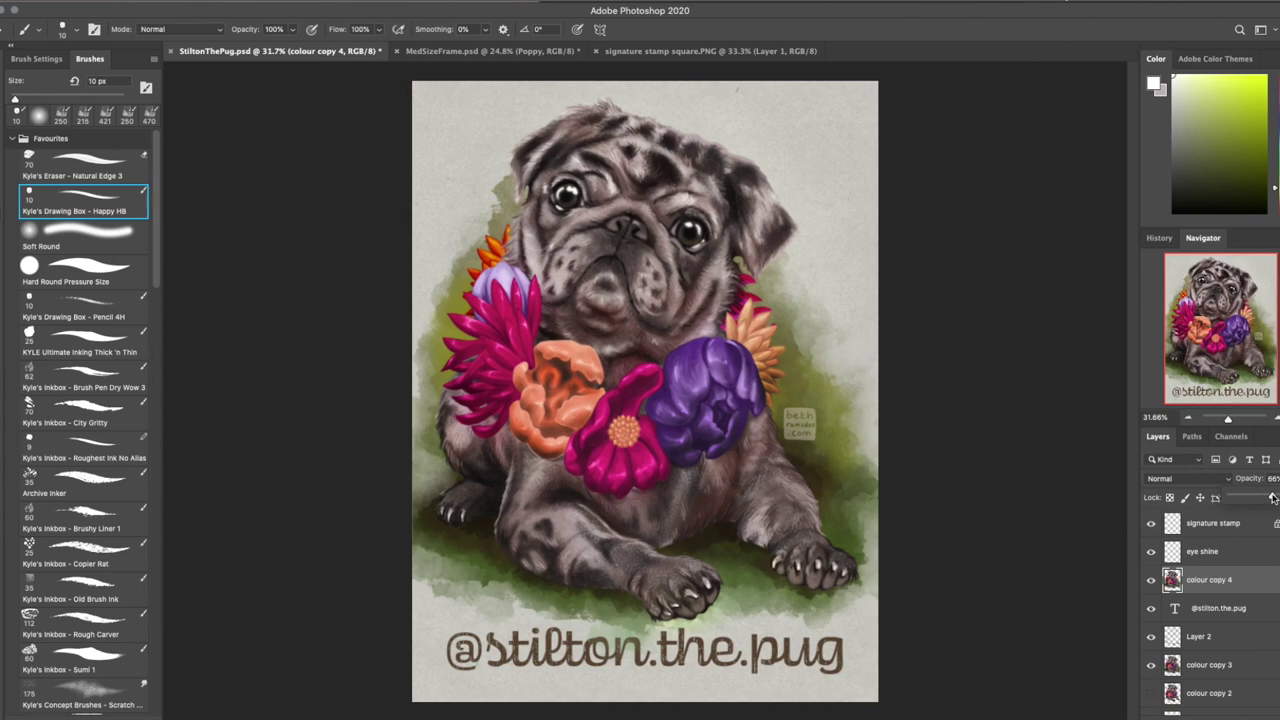
# Erase parts of the colour copy 4 layer with a 140 px Soft Round eraser and move the signature stamp down beside the pug's front paw
pyautogui.press('e')
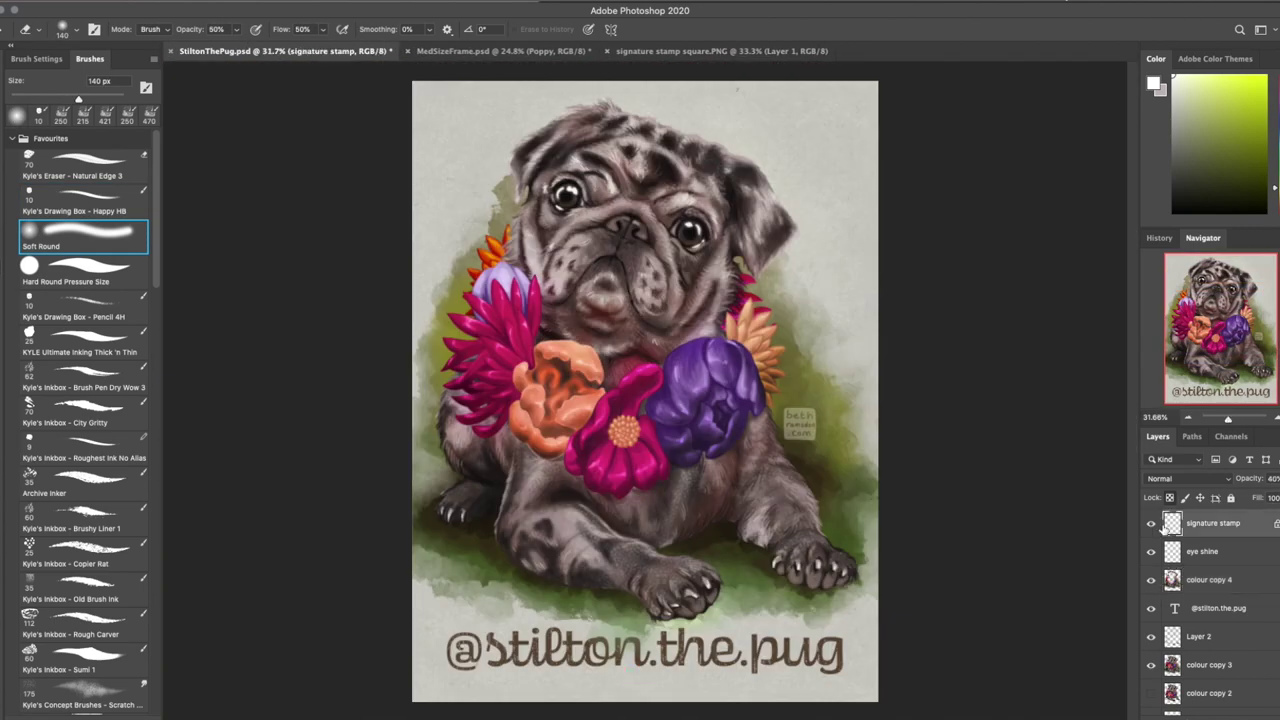
pyautogui.press('v')
pyautogui.moveTo(800, 425); pyautogui.dragTo(835, 530)
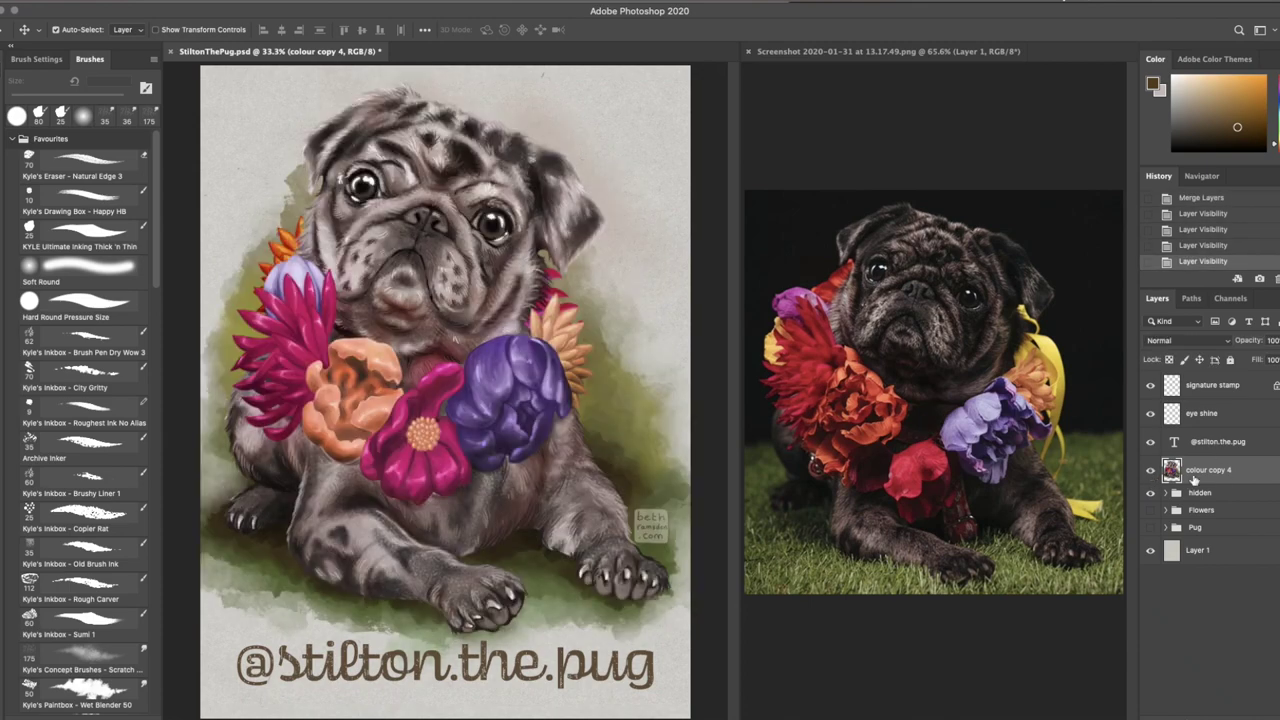
# Apply a contrast-boosting Curves adjustment to the colour copy 4 layer, mapping input 148 to about 122 and input 49 to 26
pyautogui.click(365, 58)
pyautogui.moveTo(200, 360); pyautogui.dragTo(908, 431)
pyautogui.moveTo(911, 534); pyautogui.dragTo(912, 526)
pyautogui.moveTo(873, 574); pyautogui.dragTo(873, 585)
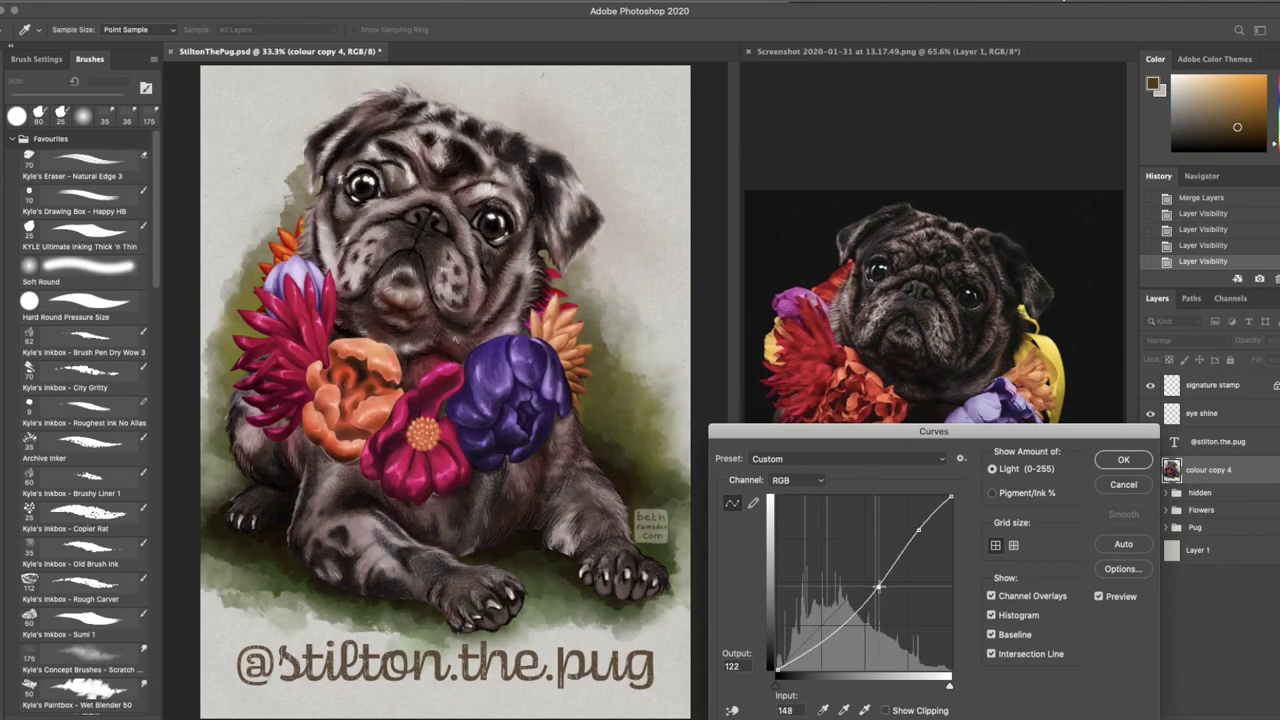
pyautogui.moveTo(919, 527)
pyautogui.mouseDown()
pyautogui.moveTo(942, 491)
pyautogui.moveTo(930, 506)
pyautogui.mouseUp()
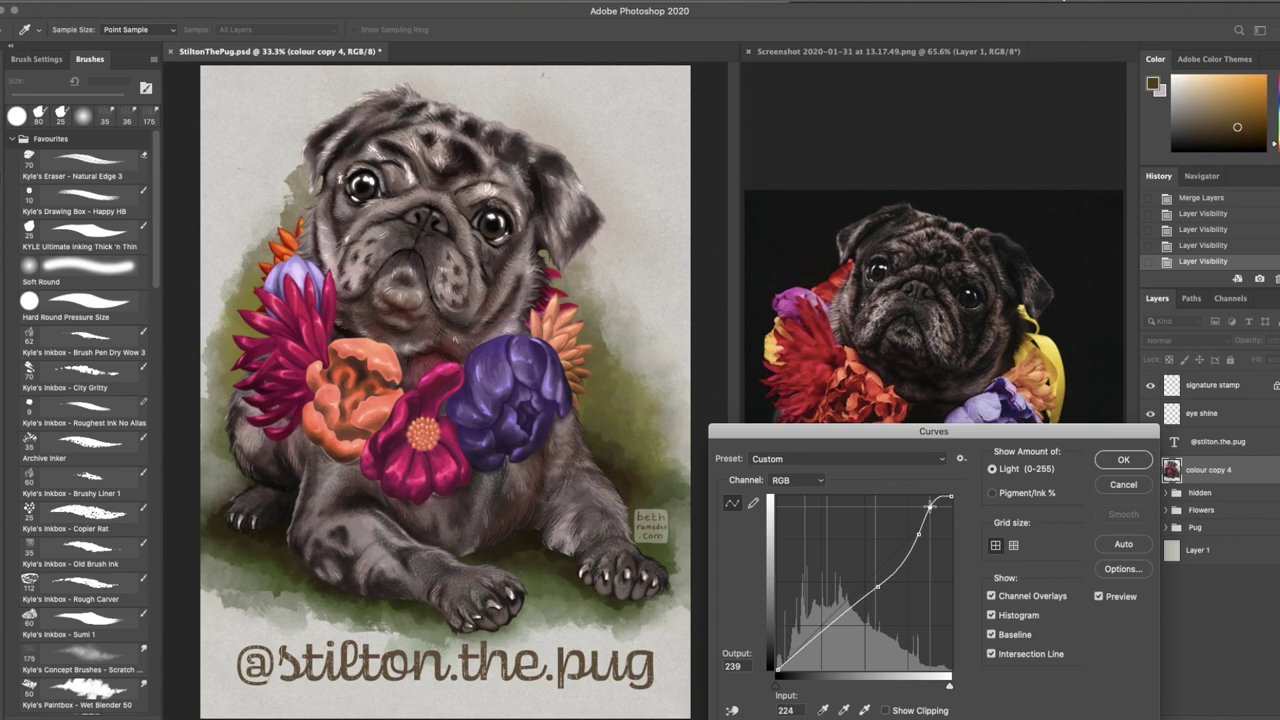
pyautogui.moveTo(808, 645); pyautogui.dragTo(811, 651)
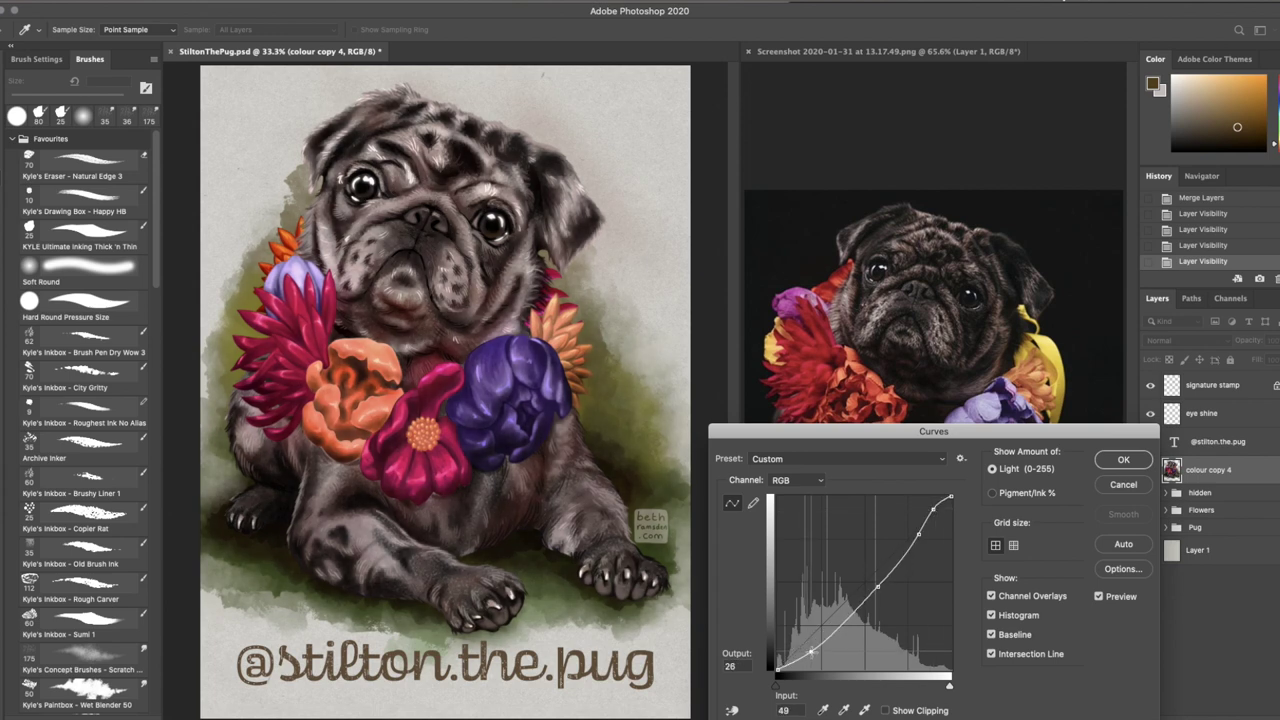
pyautogui.click(862, 604)
pyautogui.moveTo(918, 537)
pyautogui.mouseDown()
pyautogui.moveTo(936, 510)
pyautogui.moveTo(931, 521)
pyautogui.mouseUp()
pyautogui.click(1117, 462)
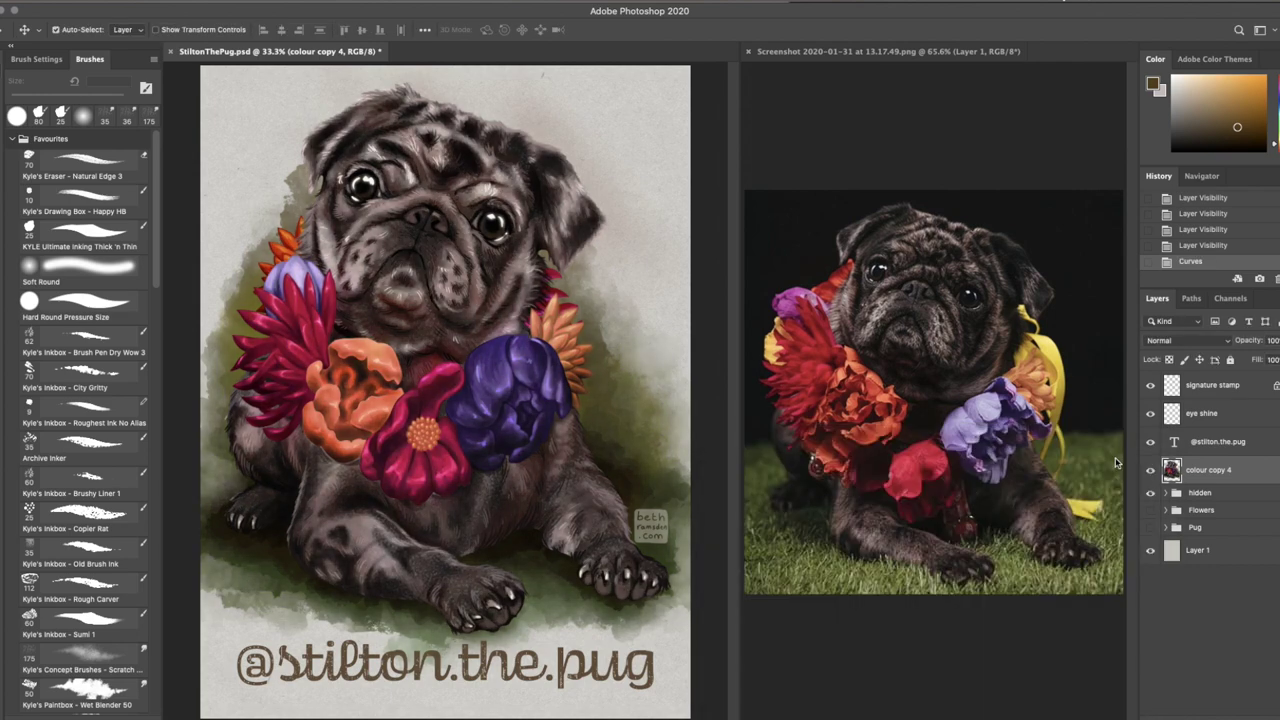
# Apply Levels to the colour copy 4 layer with midtones at 1.10 and output white at 223, and compare the portrait before and after
pyautogui.hotkey('ctrl', 'z')
pyautogui.click(1214, 262)
pyautogui.hotkey('ctrl', 'l')
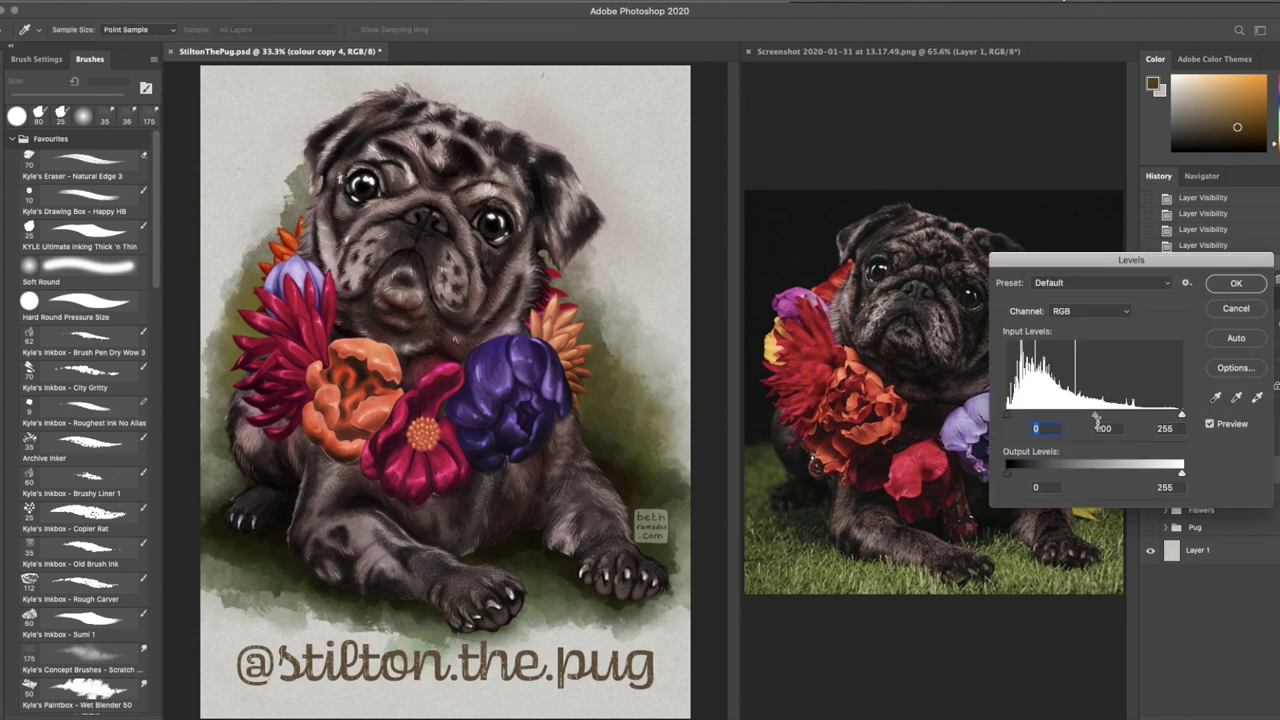
pyautogui.moveTo(1180, 476); pyautogui.dragTo(1152, 478)
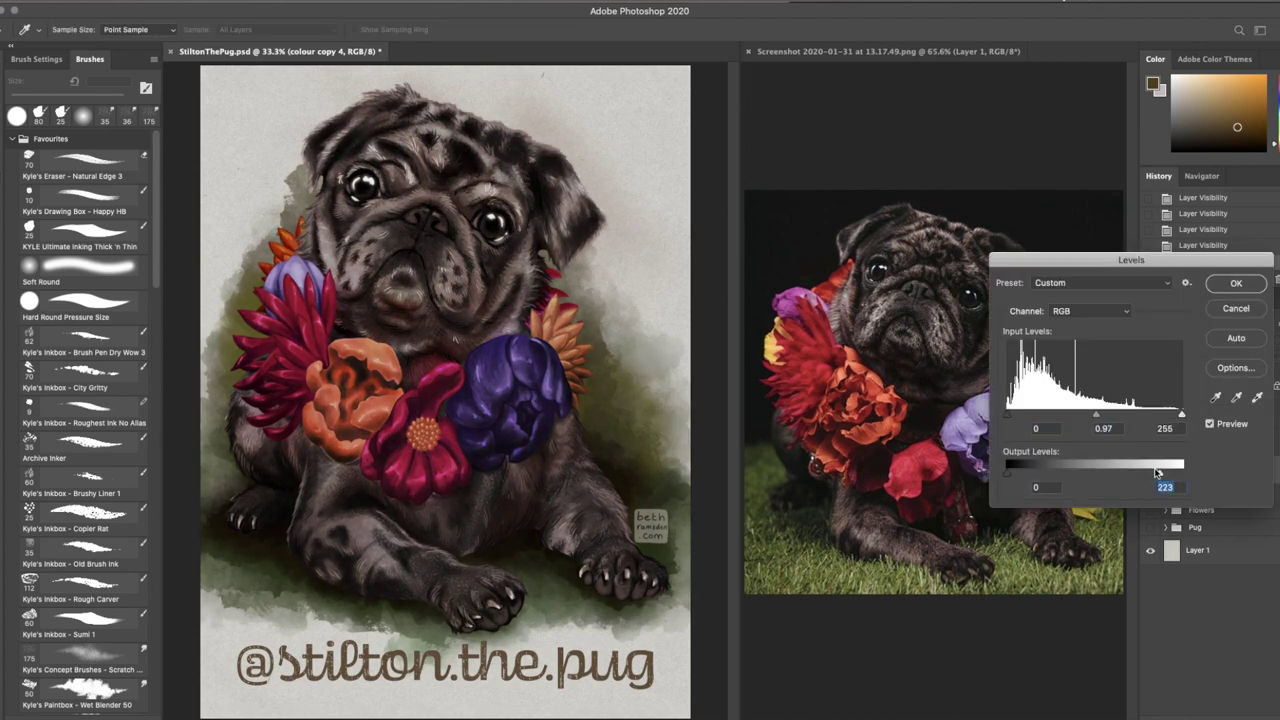
pyautogui.moveTo(1103, 418); pyautogui.dragTo(1090, 421)
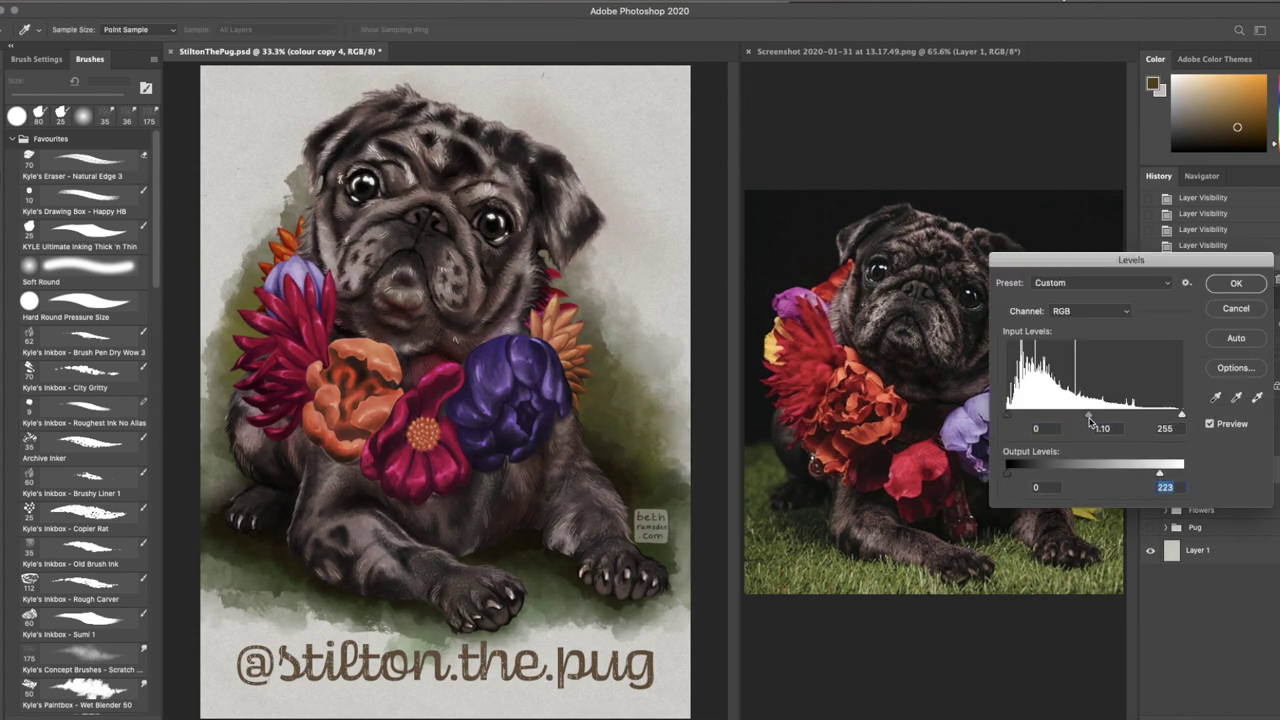
pyautogui.click(1228, 286)
pyautogui.click(1200, 245)
pyautogui.click(1200, 262)
pyautogui.click(1200, 245)
pyautogui.click(1200, 262)
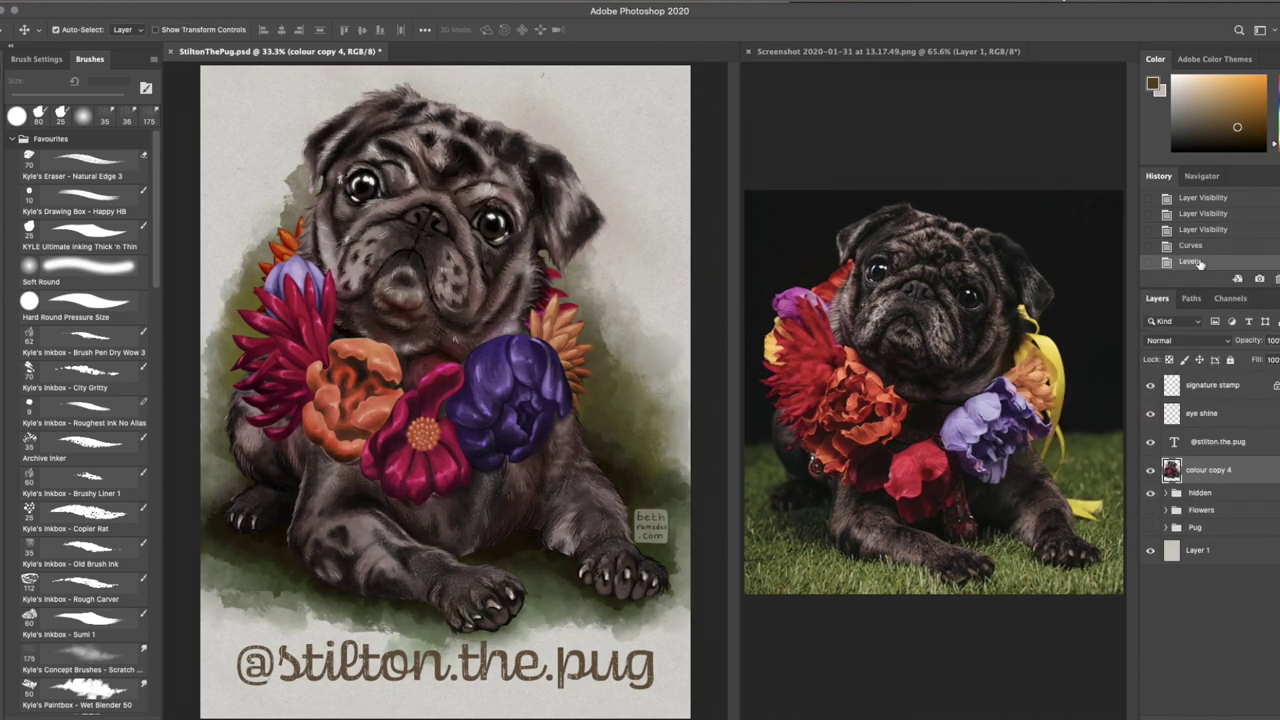